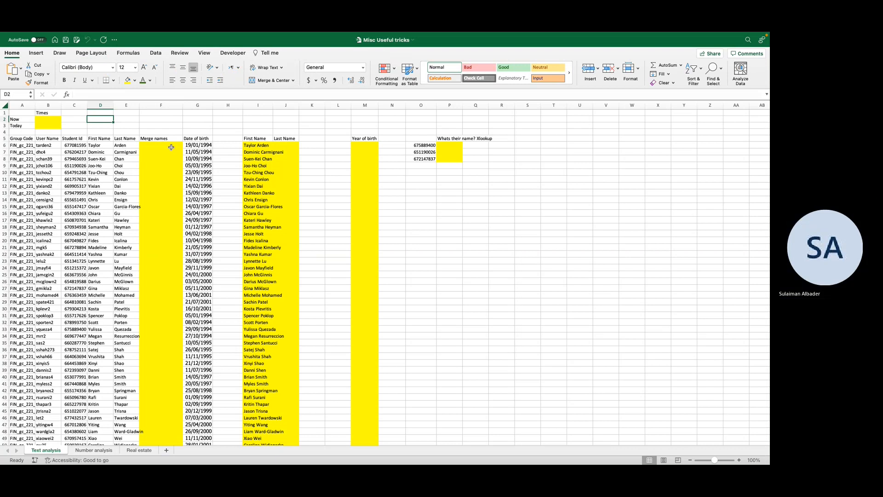
- Examine the first student's record across row 6, from the group code through the names to the date of birth
click(172, 147)
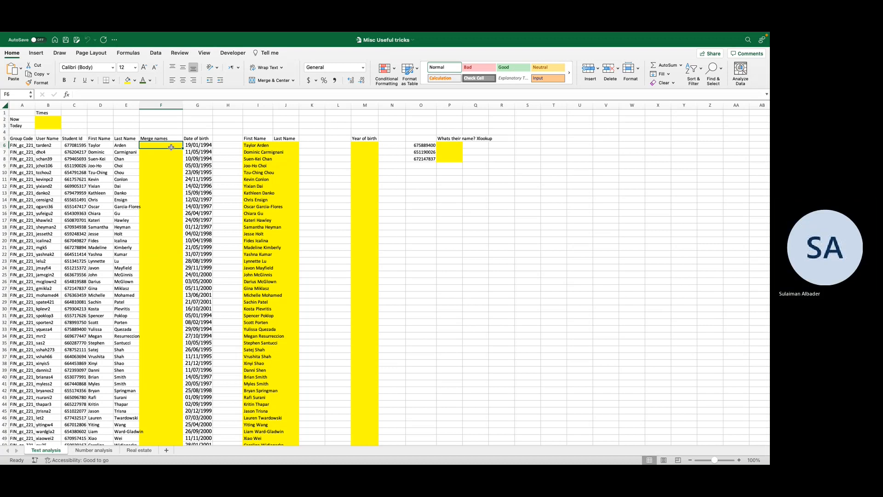
key(Left)
key(Left)
key(Left)
key(Left)
key(Left)
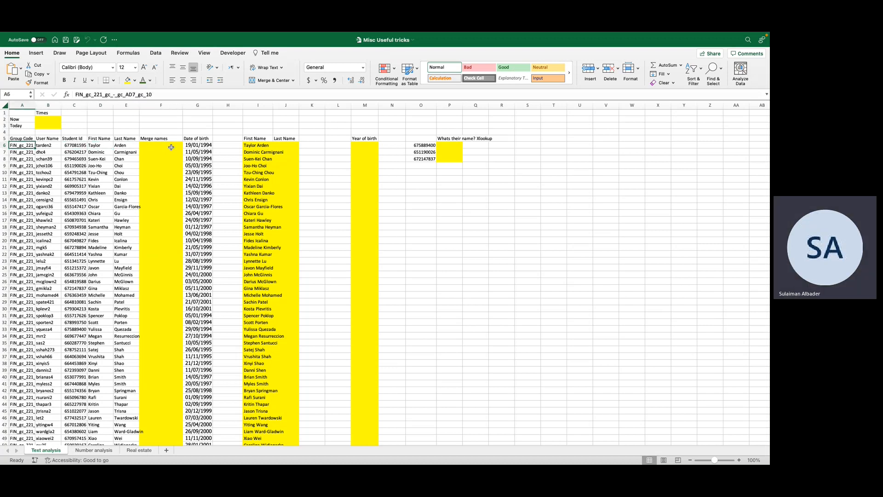
key(Right)
key(Right)
key(Right)
key(Right)
key(Right)
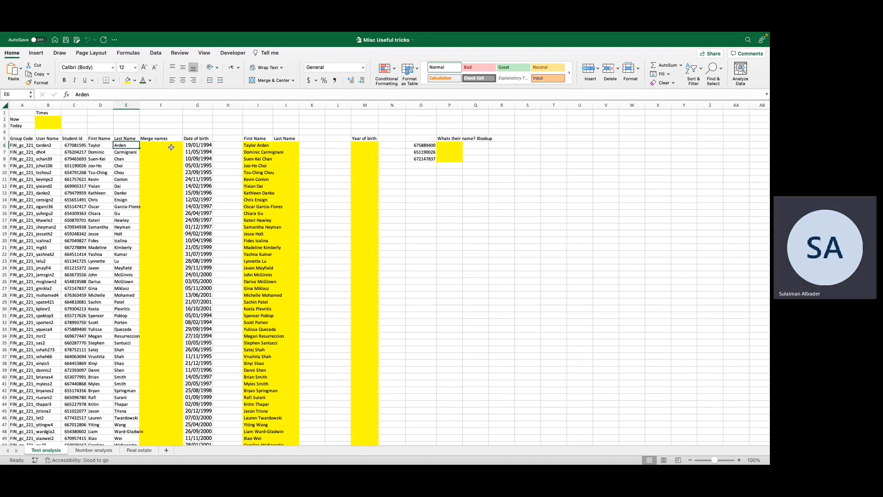
key(Right)
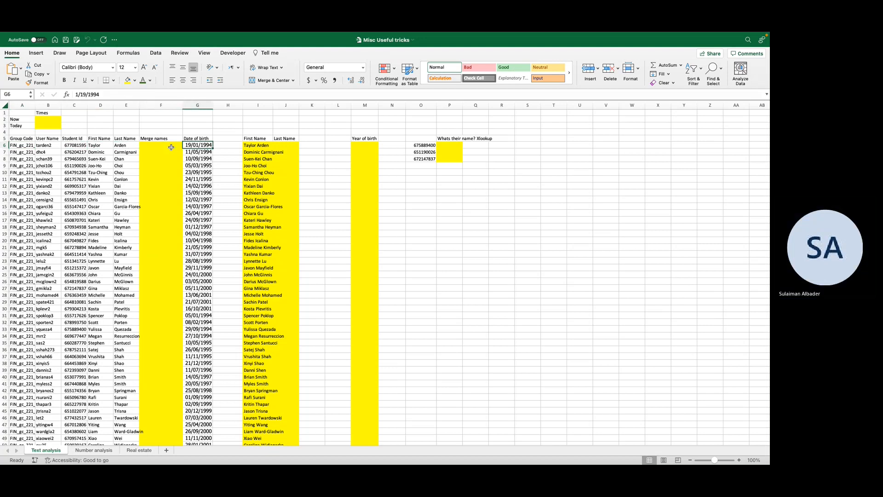
key(Left)
key(Left)
key(Left)
key(Left)
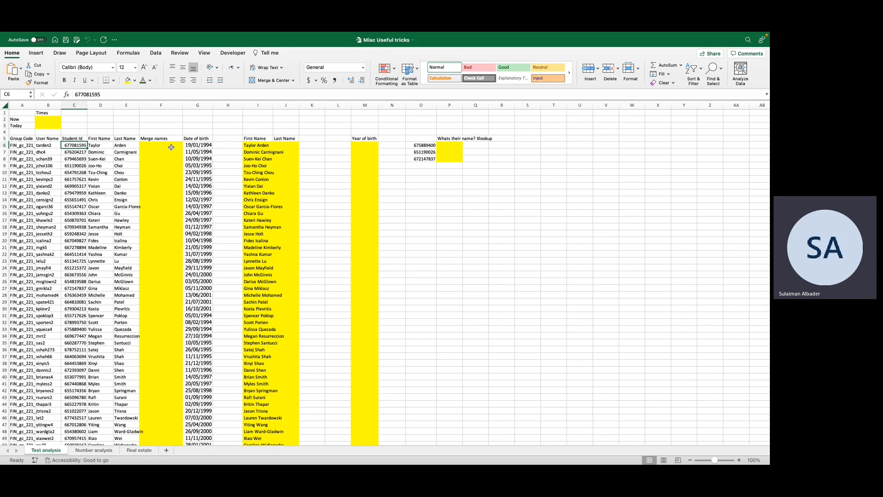
key(Right)
key(Right)
key(Right)
key(Left)
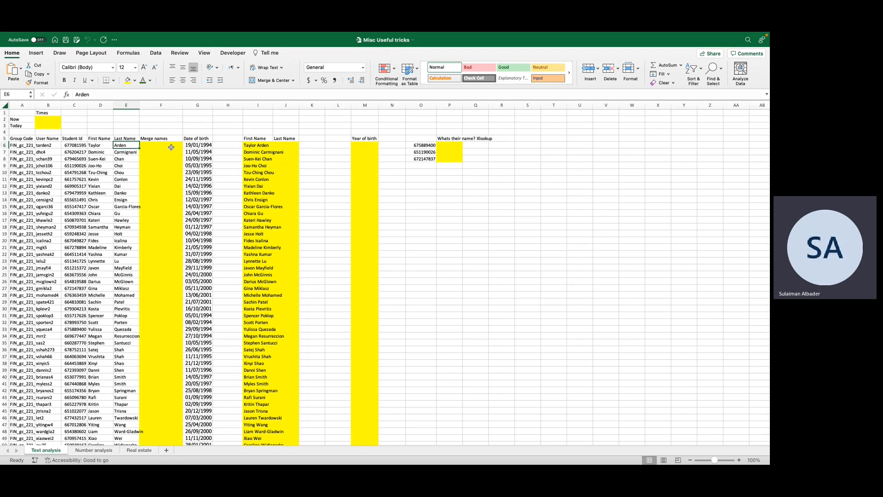
key(Left)
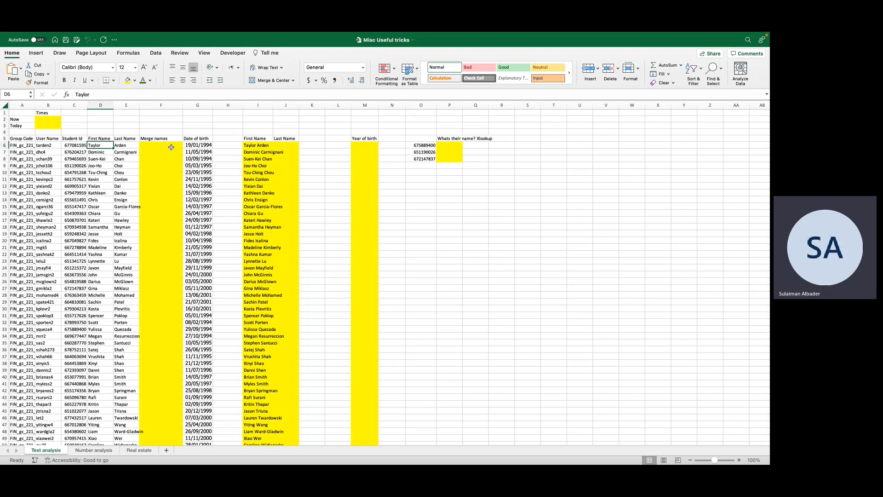
- Enter the first two students' full names as plain text in F6 and F7 of the Merge names column
key(Right)
key(Right)
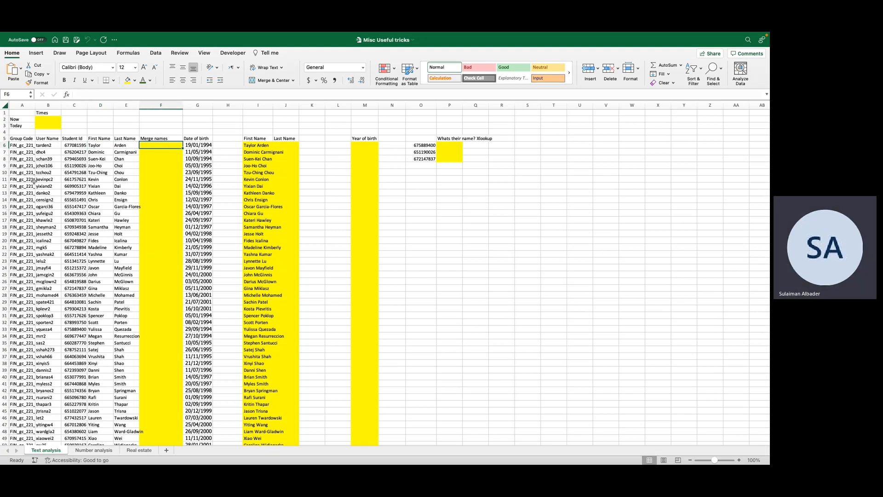
text(Taylor A)
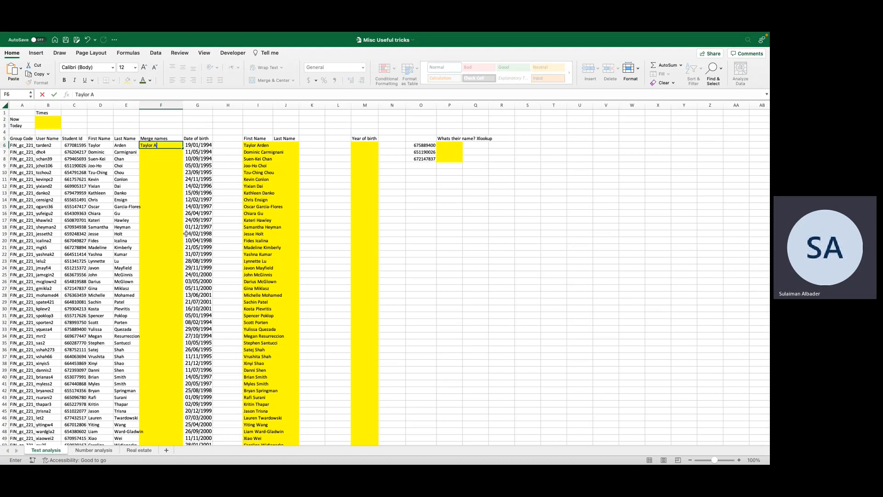
text(rden)
key(Return)
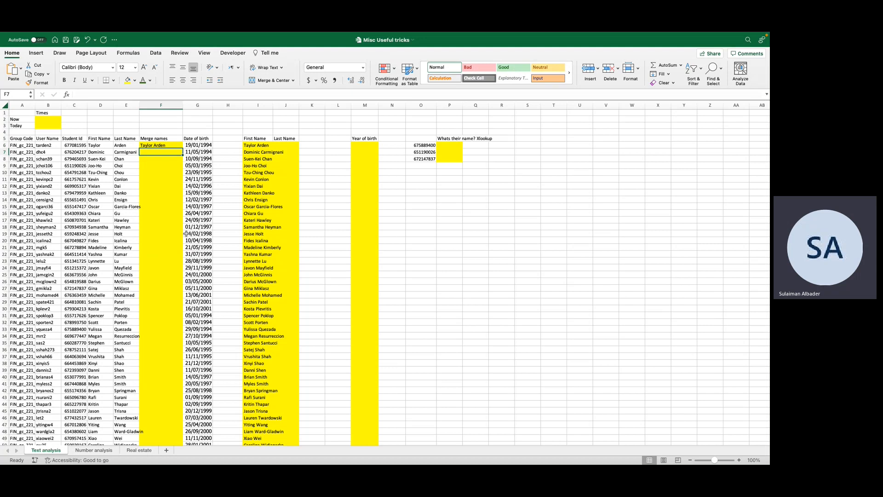
text(Dominic)
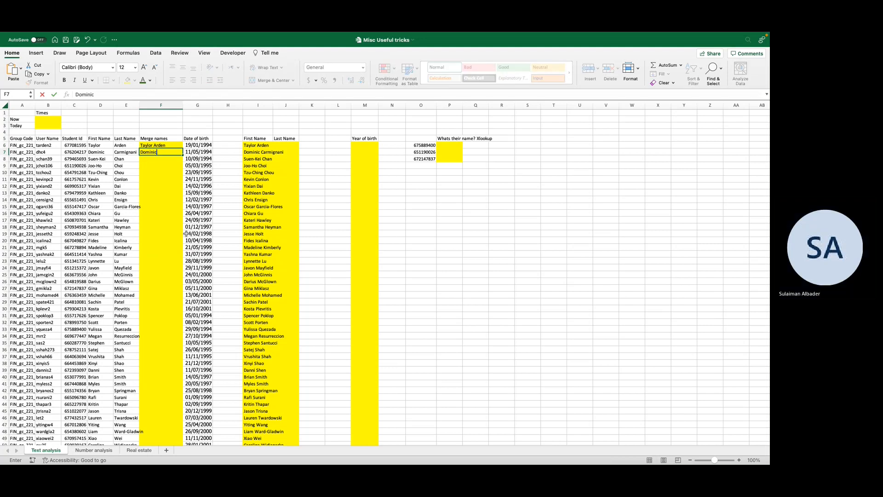
text( Carmen)
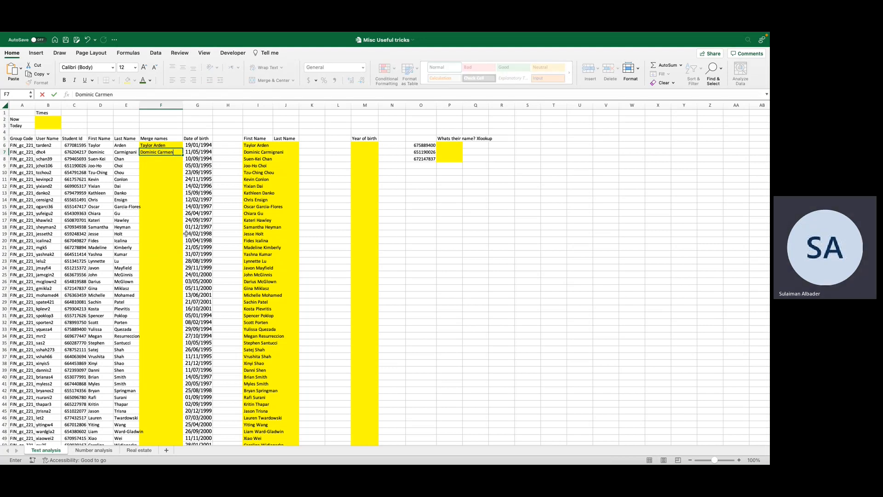
text(ia)
key(Return)
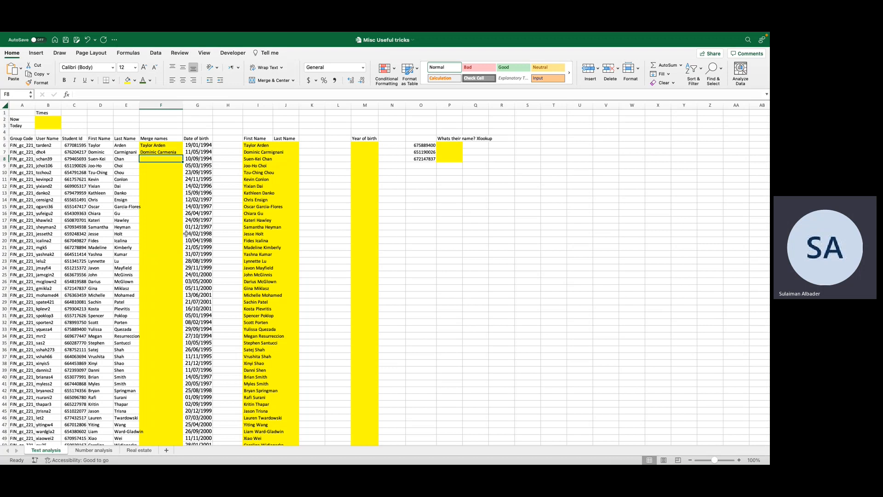
- Undo the two manually entered full names in the Merge names column
key(ctrl+z)
key(ctrl+z)
key(ctrl+z)
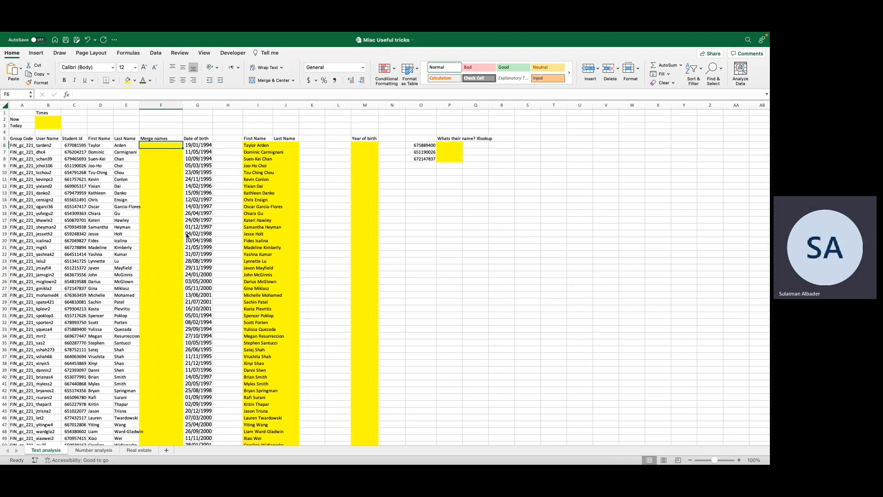
- Join the first and last name in F6 with the formula =D6&E6
text(=)
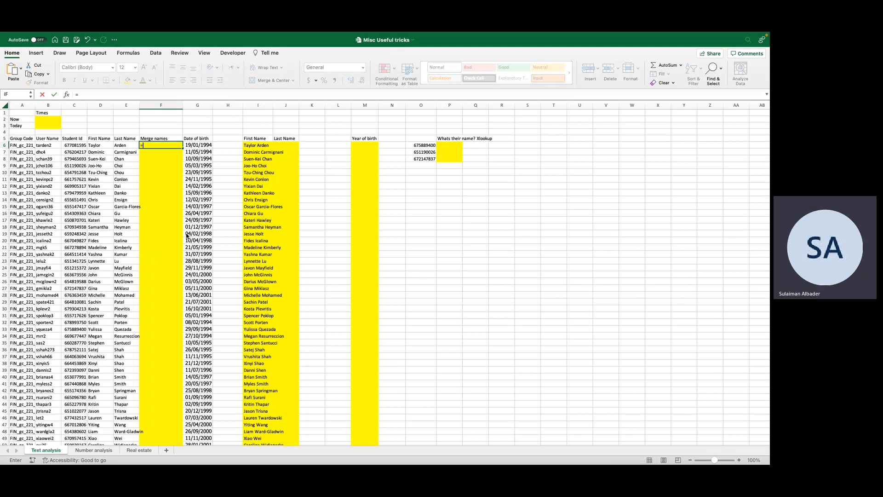
key(Left)
key(Left)
text(&)
key(Left)
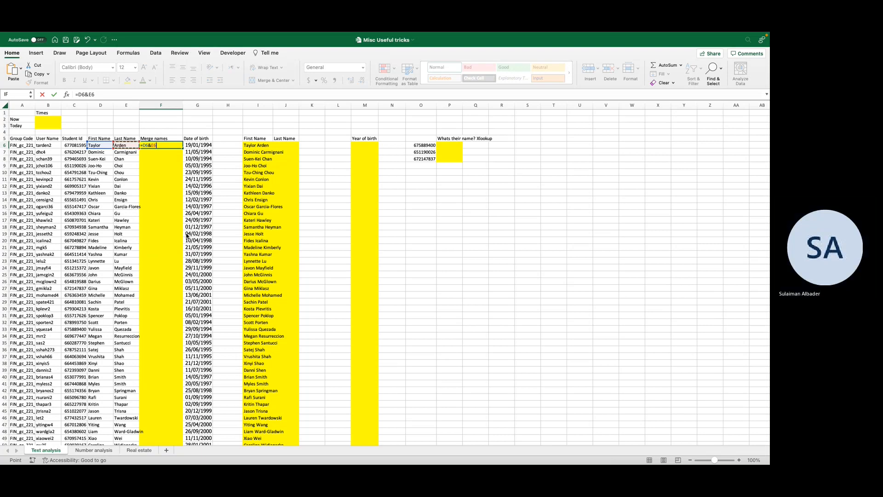
key(Return)
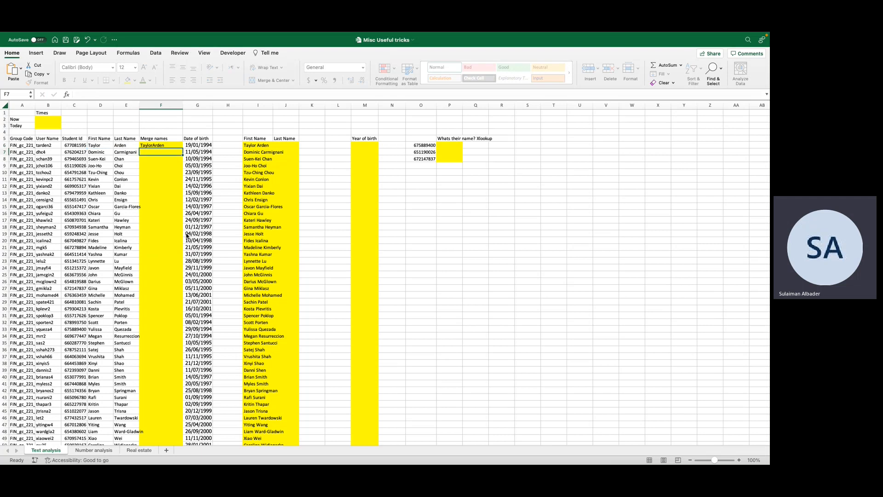
- Replace the formula in F6 with =D6&" "&E6 to put a space between the first and last name
key(Up)
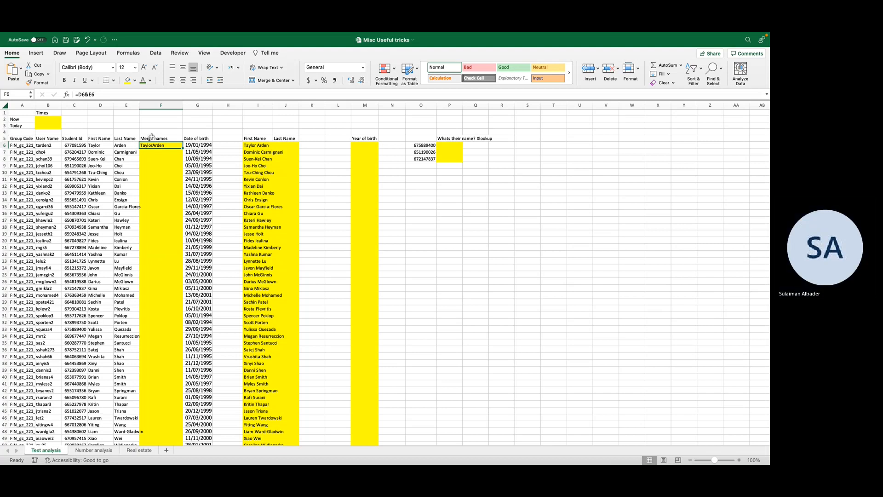
text(=)
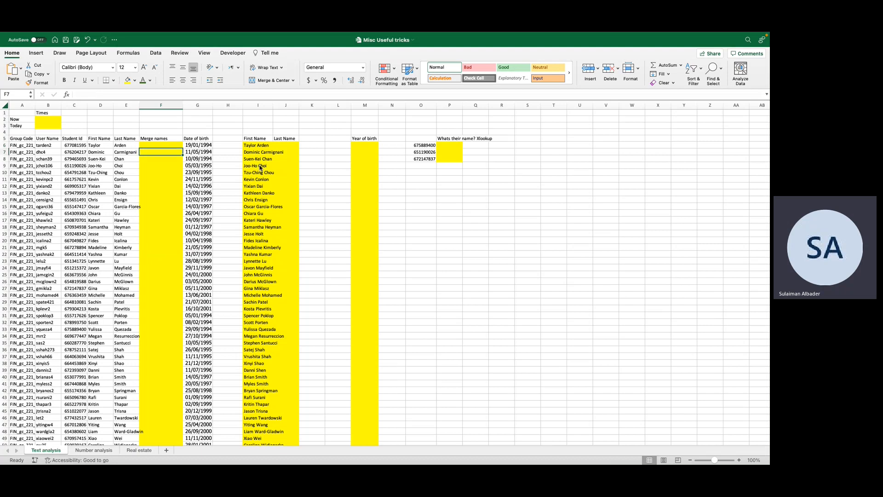
key(Left)
key(Left)
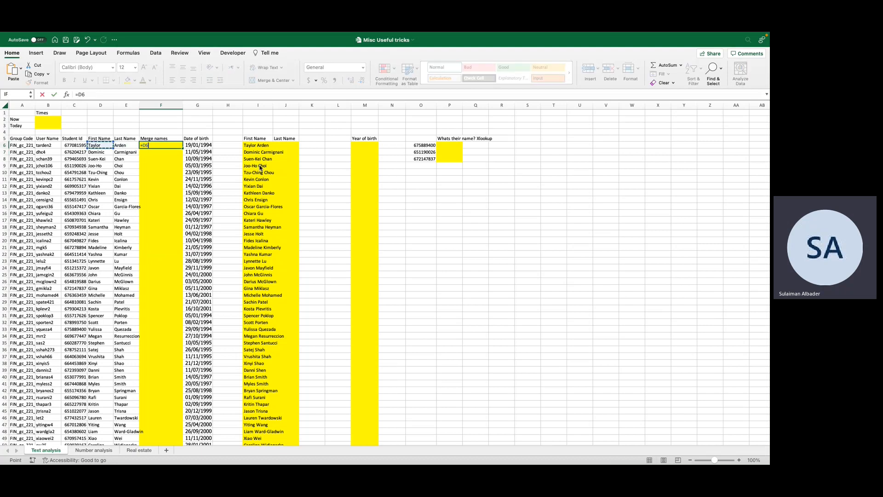
text(&)
text(")
text(")
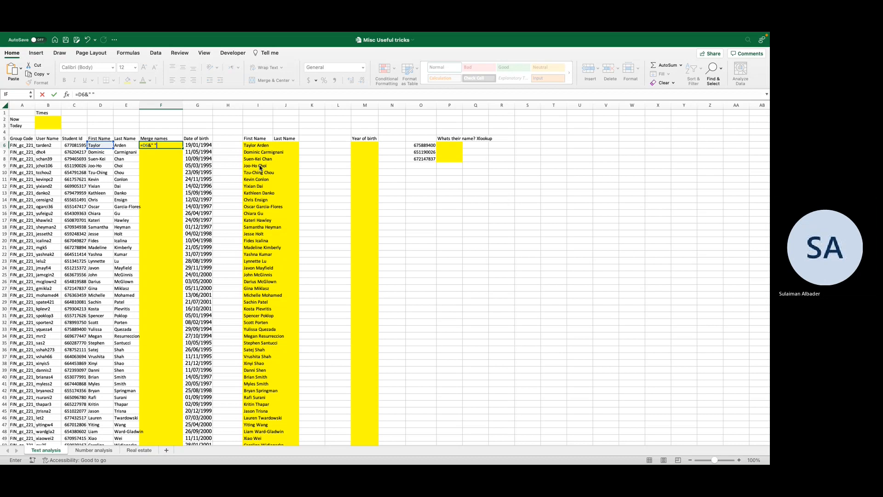
text(&)
key(Left)
key(Return)
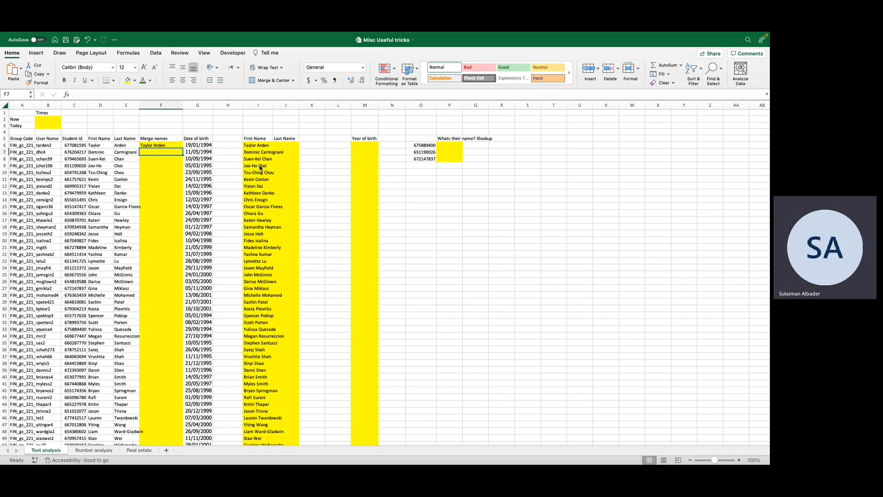
- Insert the word Down between the names by changing the F6 formula to =D6&" Down "&E6
key(Up)
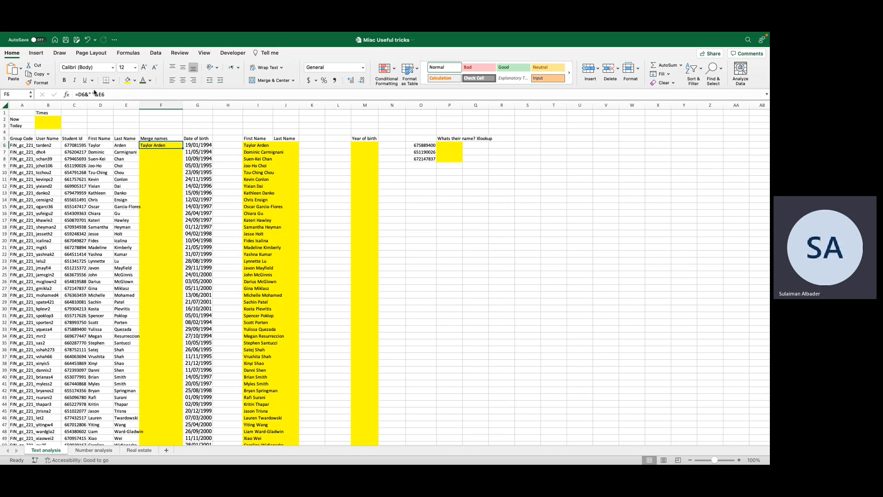
click(93, 94)
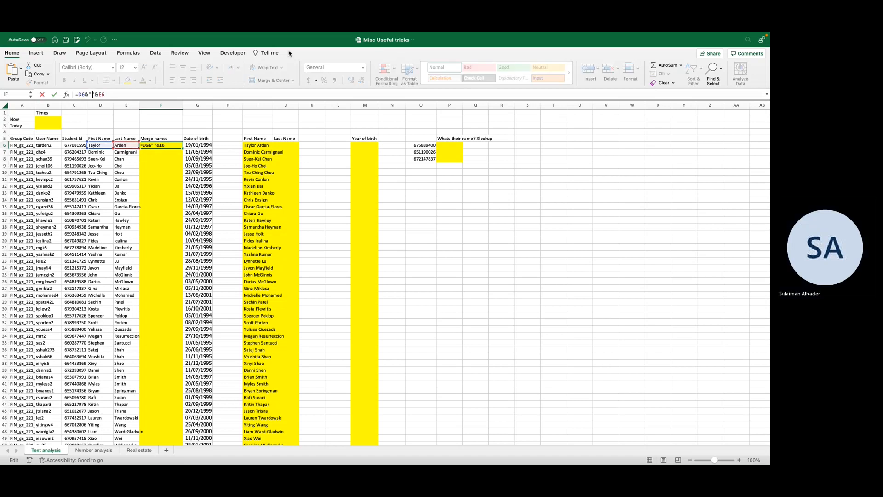
text(Doa)
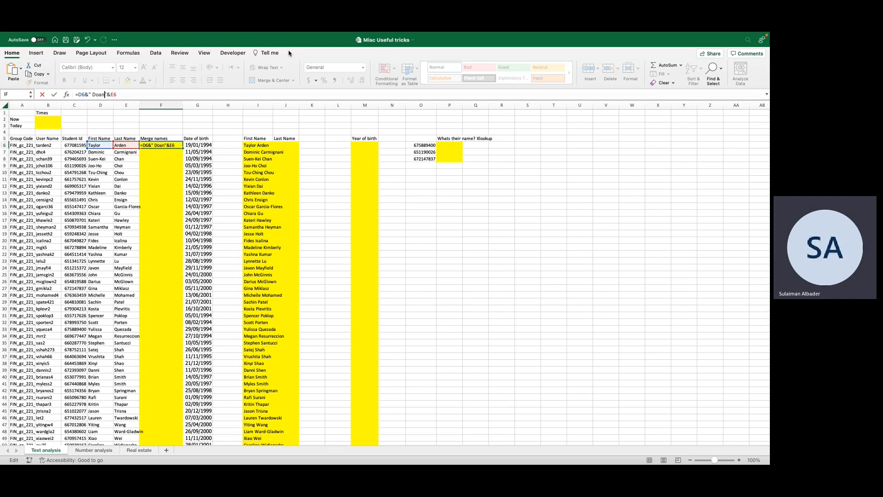
key(BackSpace)
text(wn)
key(Return)
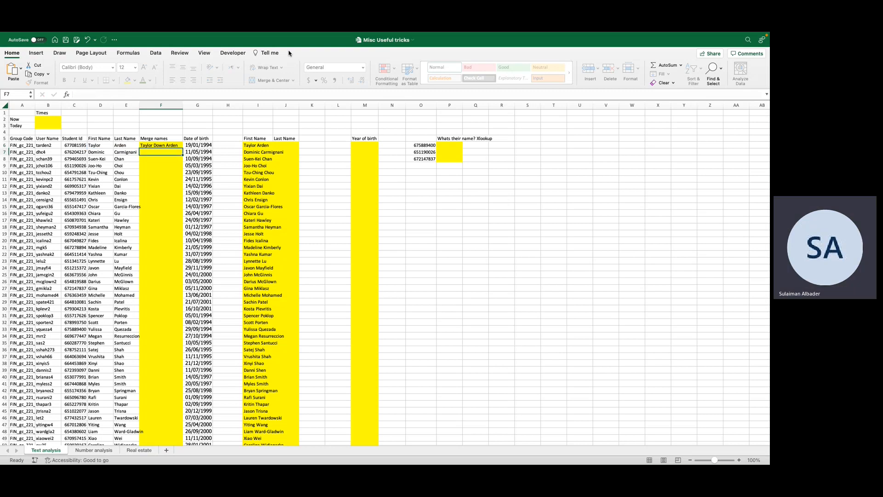
- Remove the word Down from the F6 formula so it reads =D6&" "&E6
key(Up)
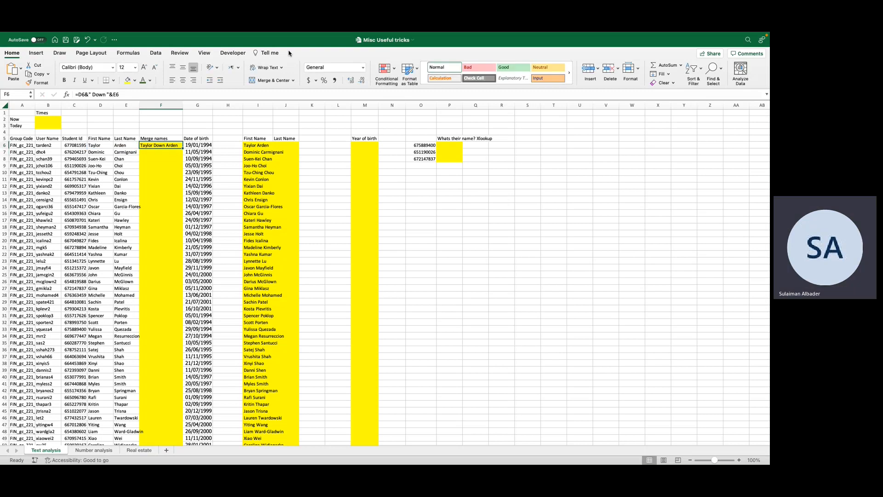
click(106, 95)
double_click(100, 94)
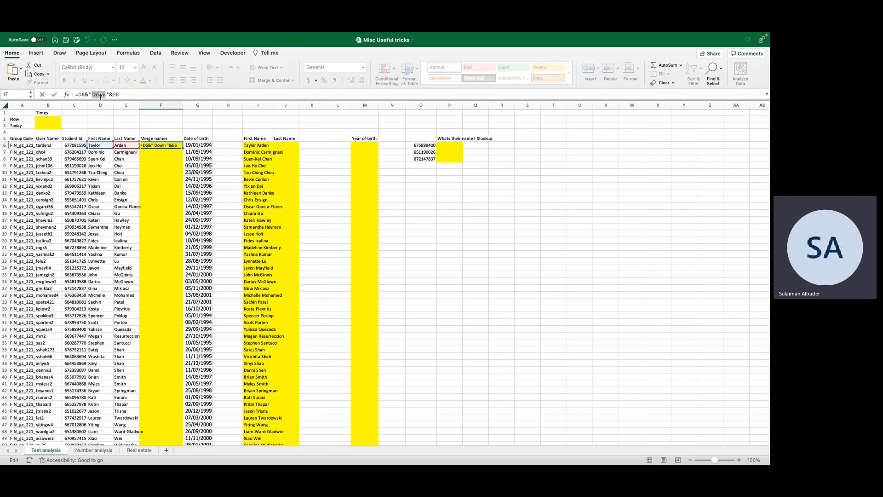
key(BackSpace)
key(BackSpace)
key(Return)
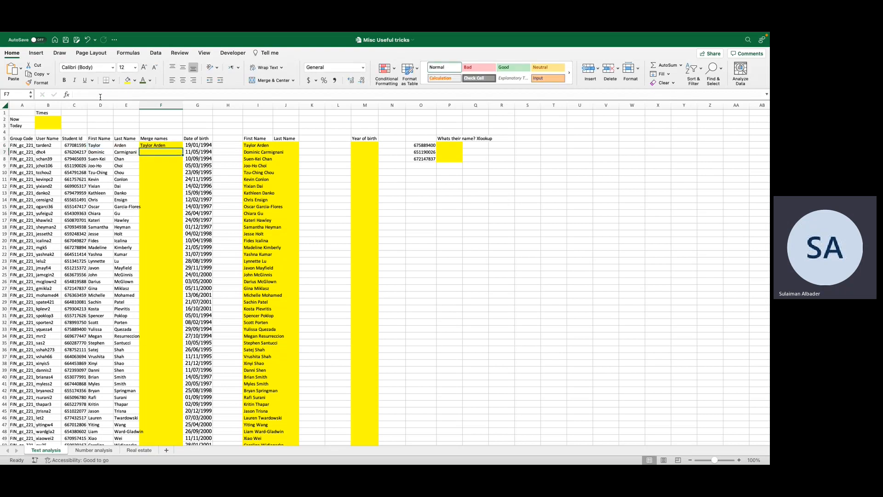
- Fill the F6 name-merging formula down the whole Merge names column for all students
key(Up)
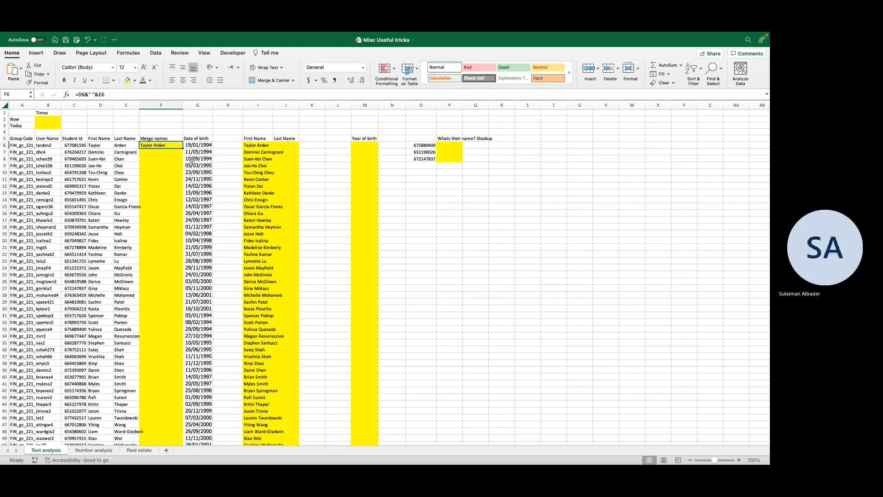
double_click(183, 148)
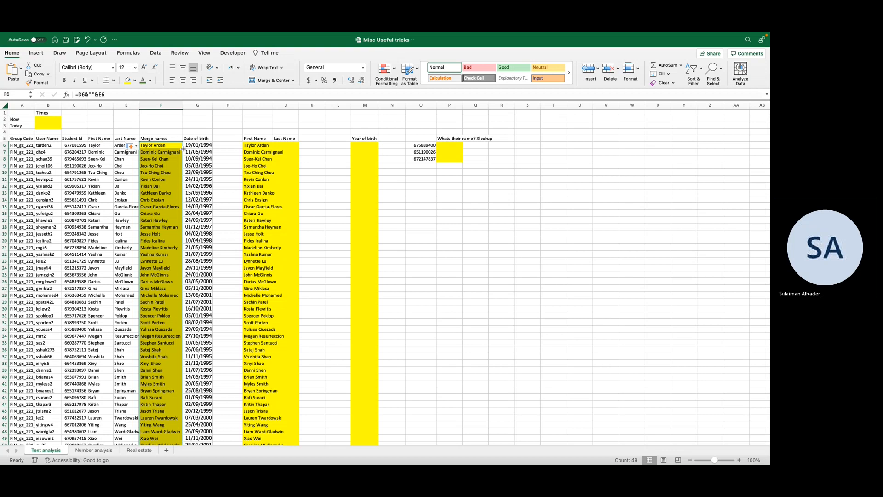
click(167, 127)
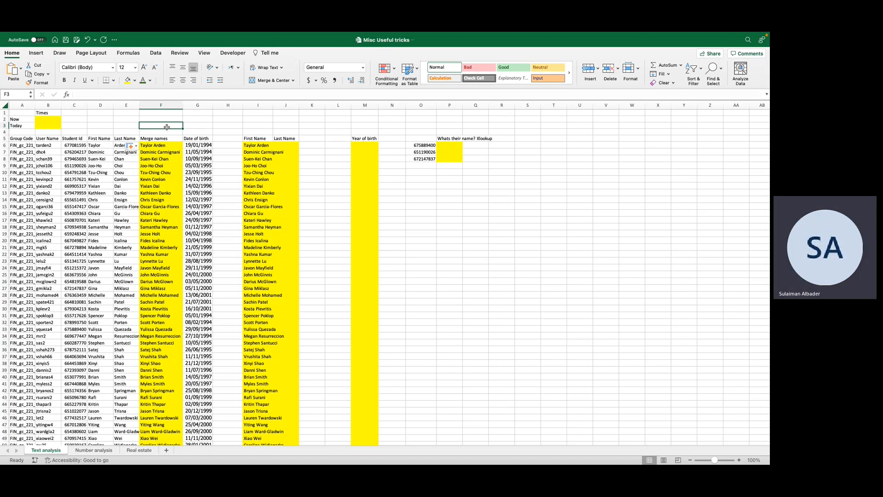
- Start Text to Columns on the full names from I6 down to the last student, with Delimited as the data type
key(Right)
key(Right)
key(Right)
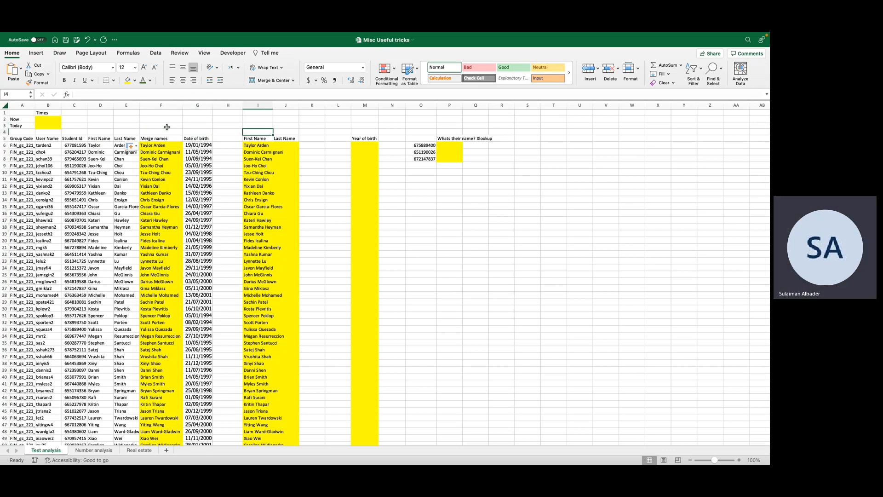
key(Down)
key(Down)
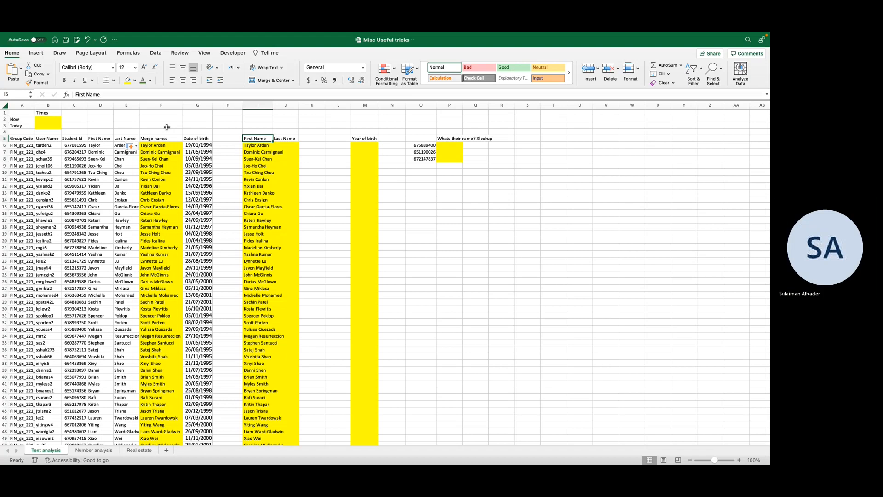
key(Down)
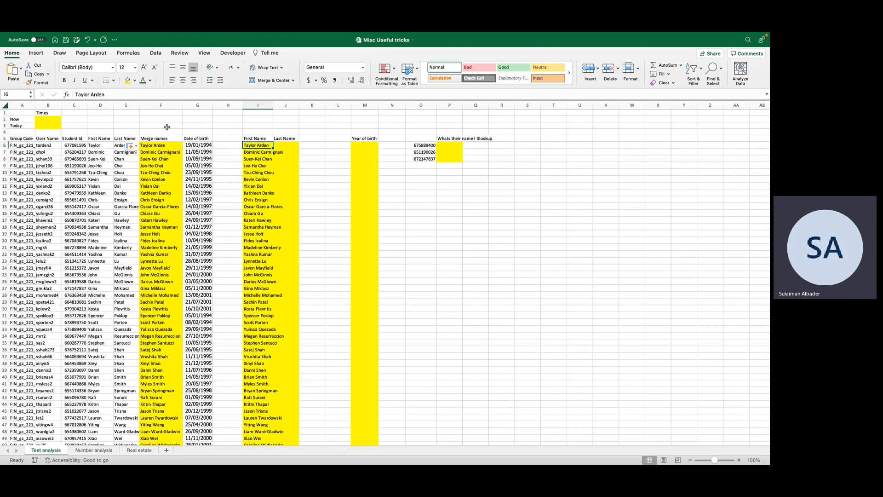
key(super+shift+Down)
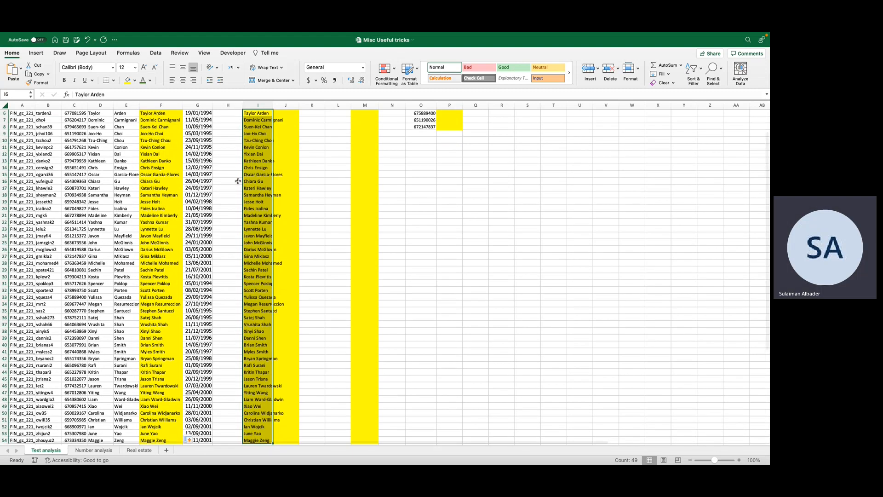
scroll(238, 181, up, 3)
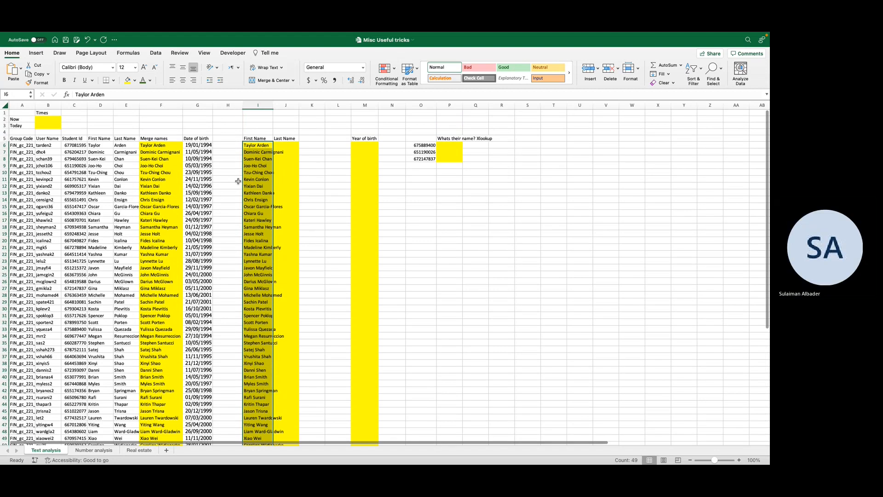
click(156, 53)
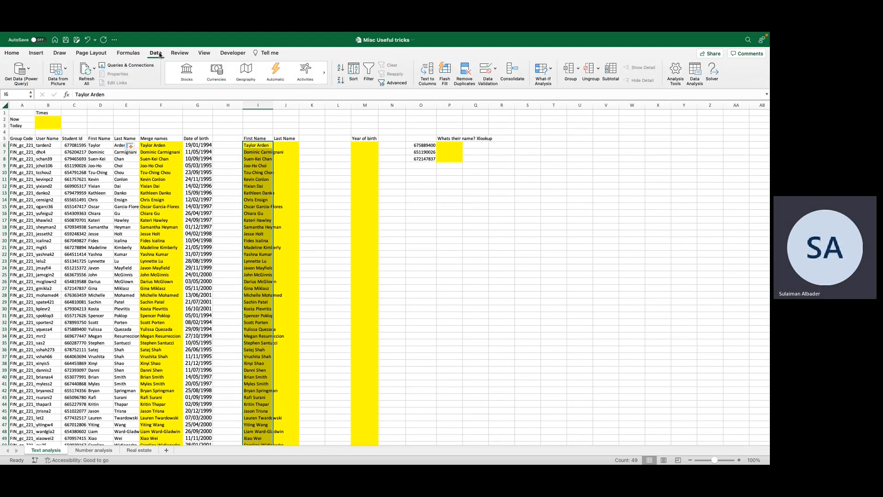
click(426, 81)
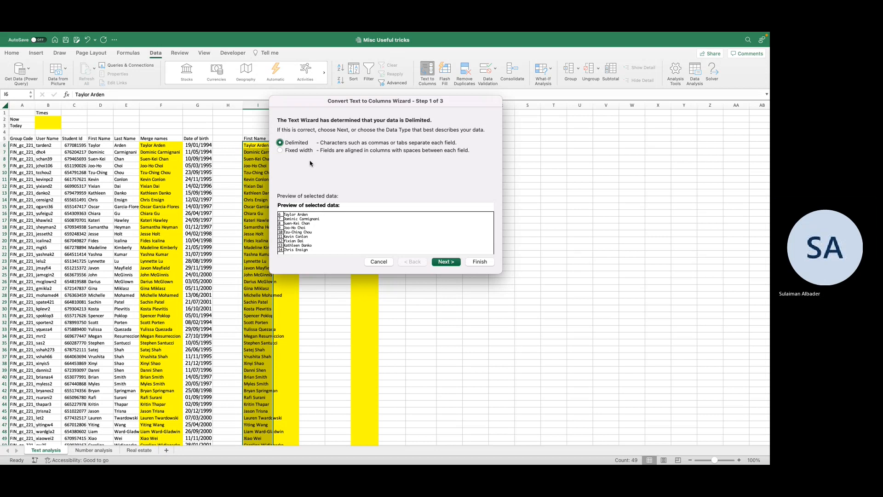
click(289, 151)
click(295, 144)
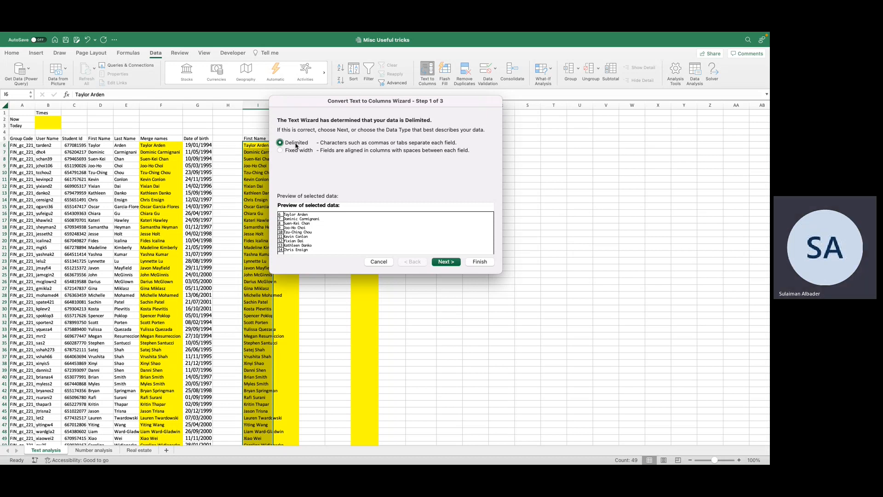
click(449, 262)
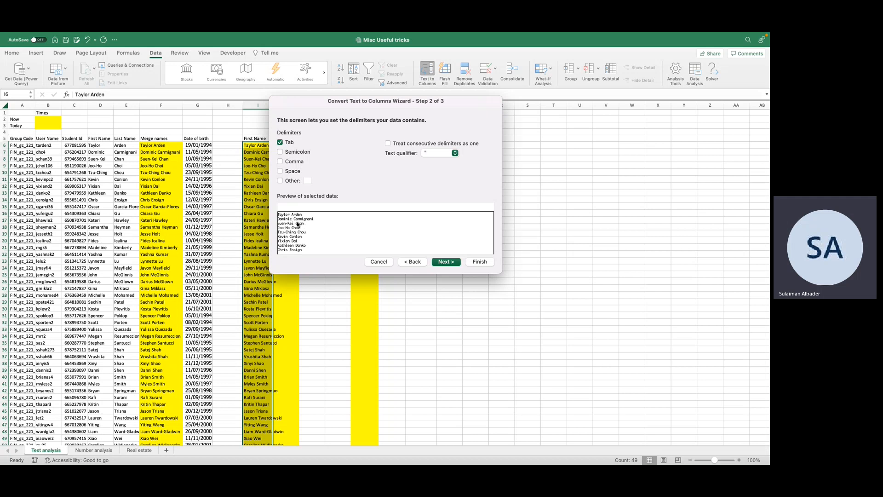
- Add Space as a delimiter alongside Tab for splitting the names and proceed to the column format settings
click(280, 171)
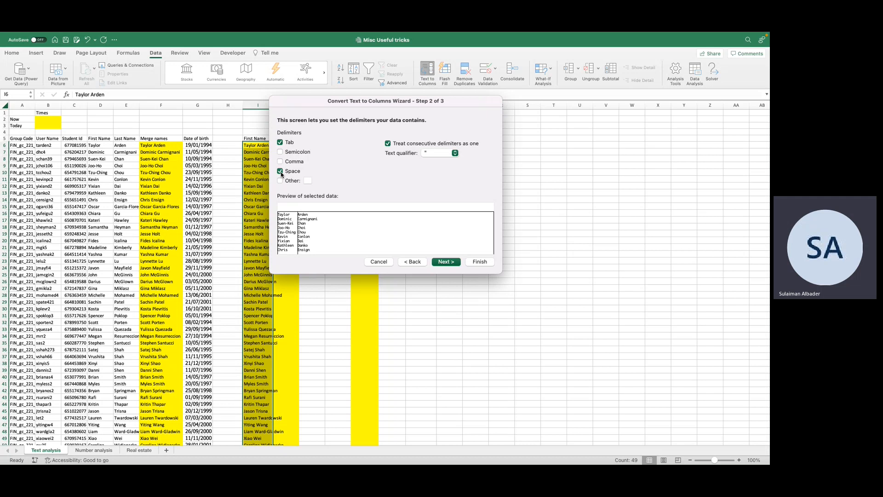
click(280, 161)
click(280, 162)
click(280, 180)
click(280, 181)
click(442, 262)
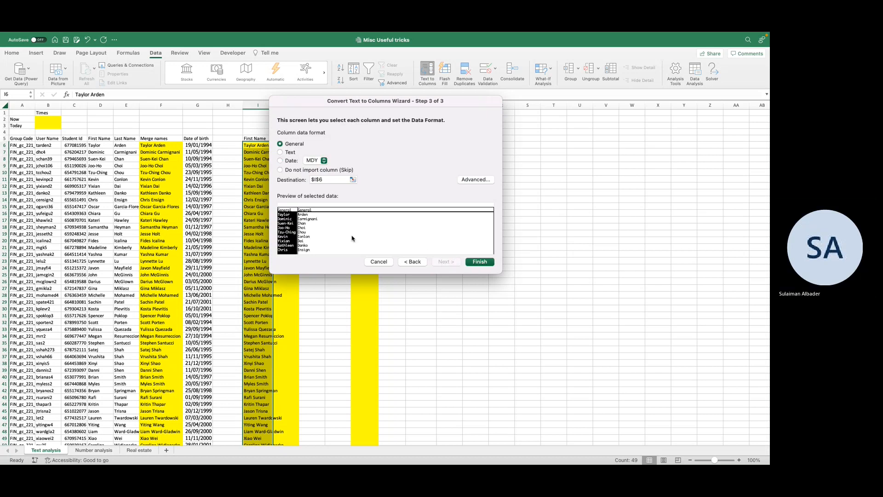
- Finish the name split with General format and destination $I$6, allowing the existing data to be replaced
scroll(352, 238, down, 10)
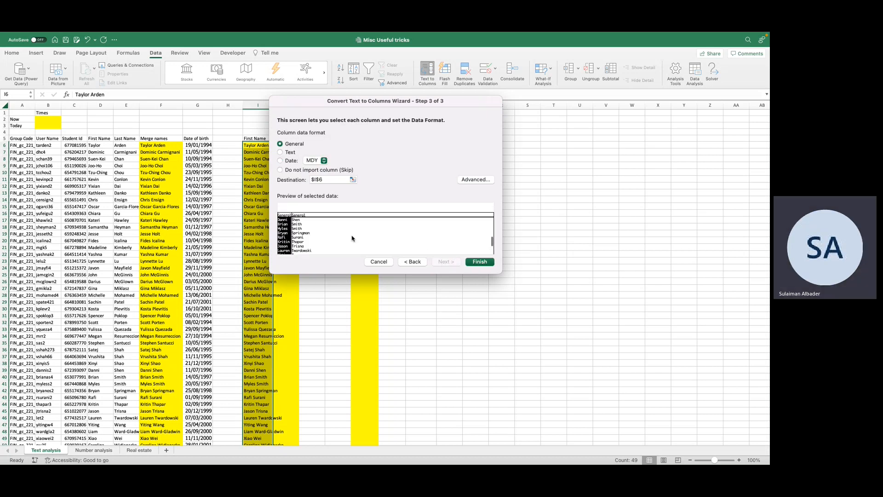
scroll(352, 239, up, 2)
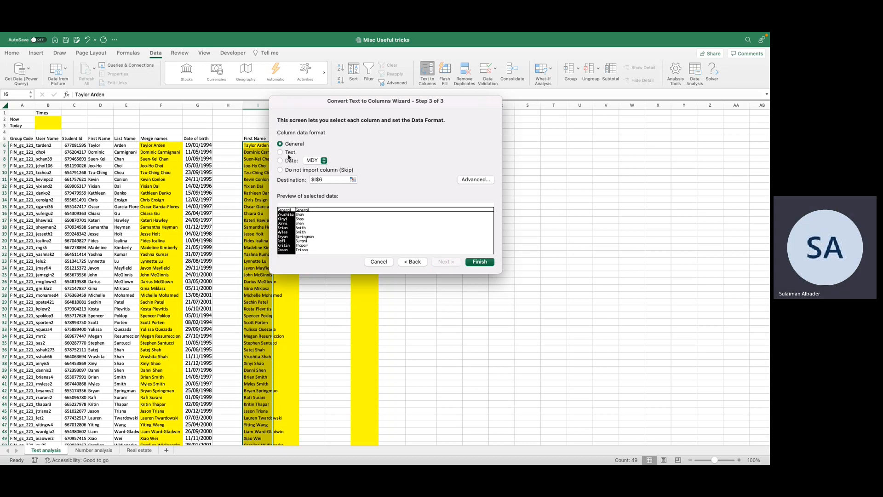
click(482, 262)
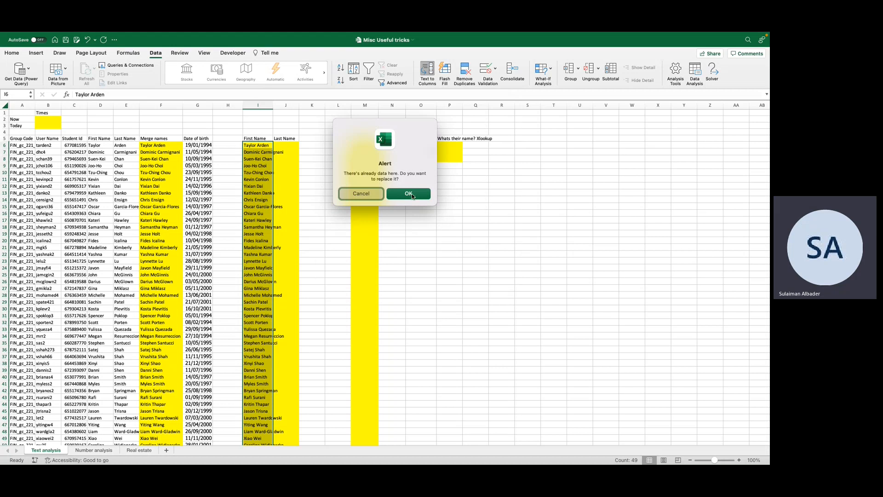
click(408, 194)
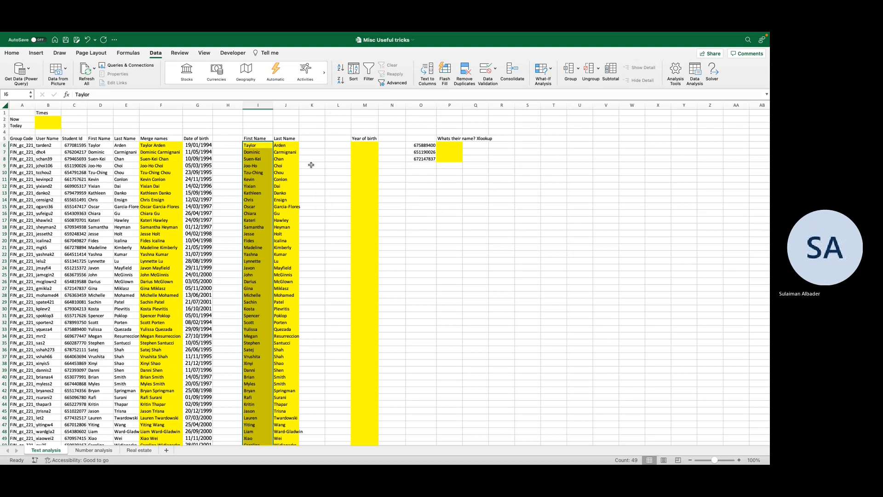
- Examine the split first and last names in row 6, the Year of birth cell M6 and the date of birth in G6
click(258, 144)
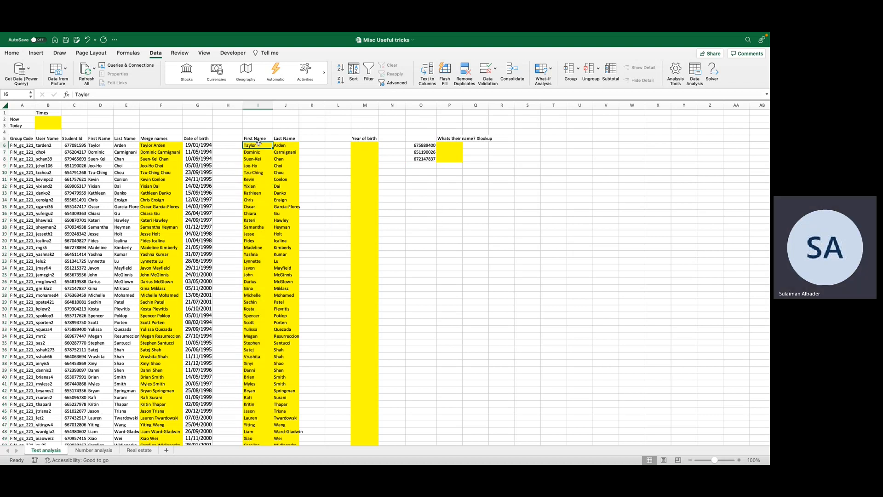
key(Right)
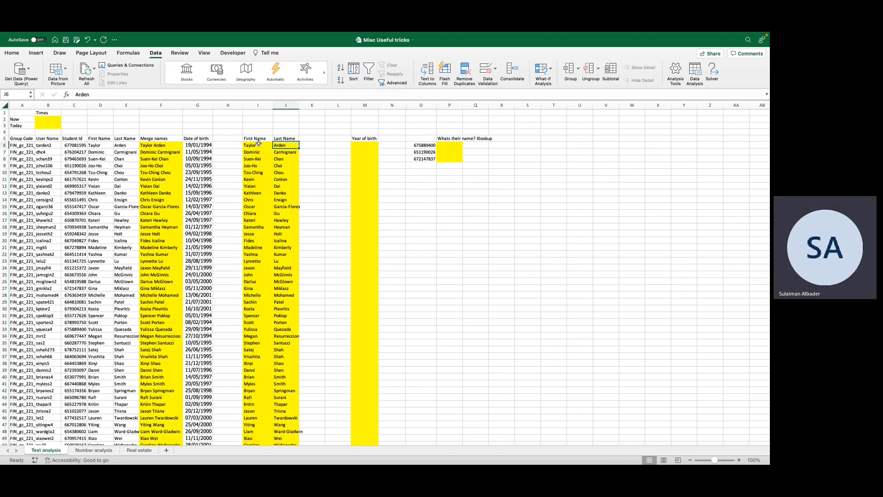
key(Left)
key(Left)
key(Left)
key(Left)
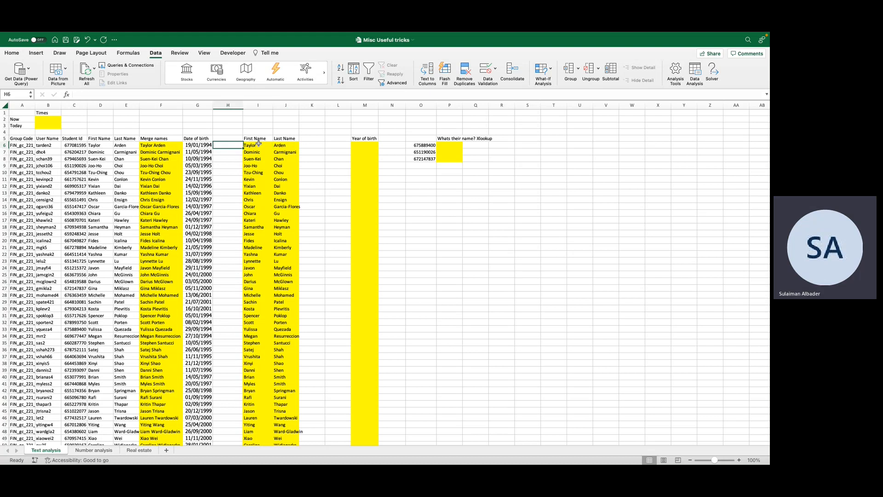
key(Right)
key(Right)
key(Right)
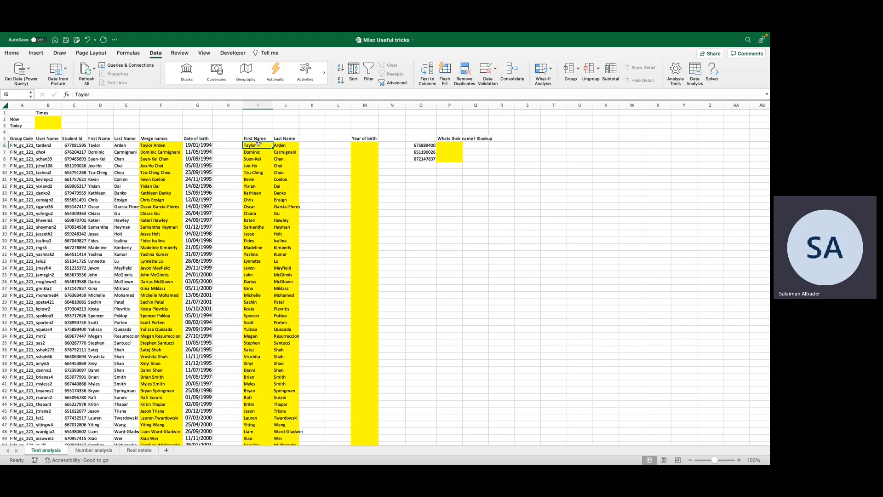
key(Right)
key(Right)
key(Right)
key(Right)
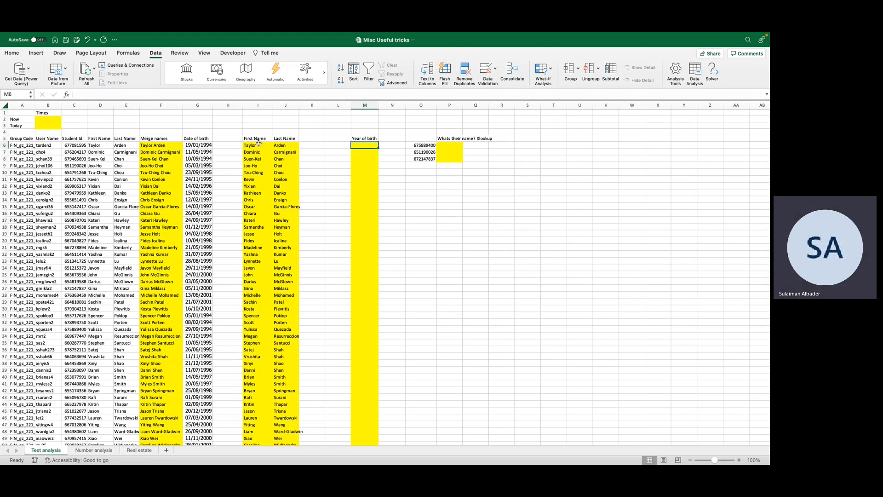
key(Left)
key(Left)
key(Left)
key(Left)
key(Left)
key(Left)
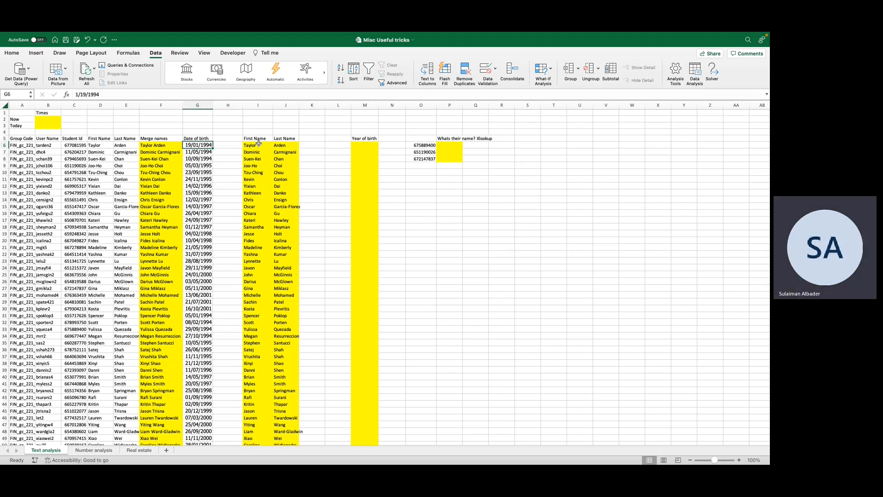
- Enter the formula =YEAR(G6) in M6 to extract the first student's year of birth
key(Right)
key(Right)
key(Right)
key(Right)
key(Right)
key(Right)
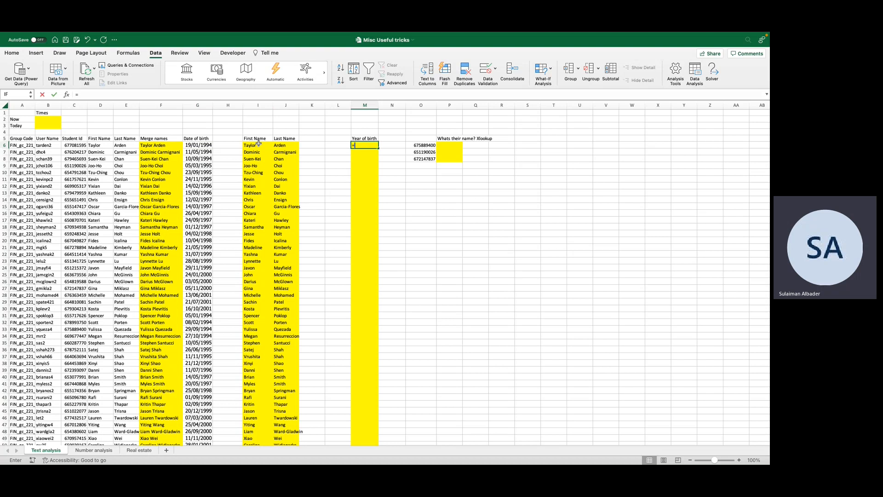
text(=YEAR()
key(Left)
key(Left)
key(Left)
key(Left)
key(Left)
key(Left)
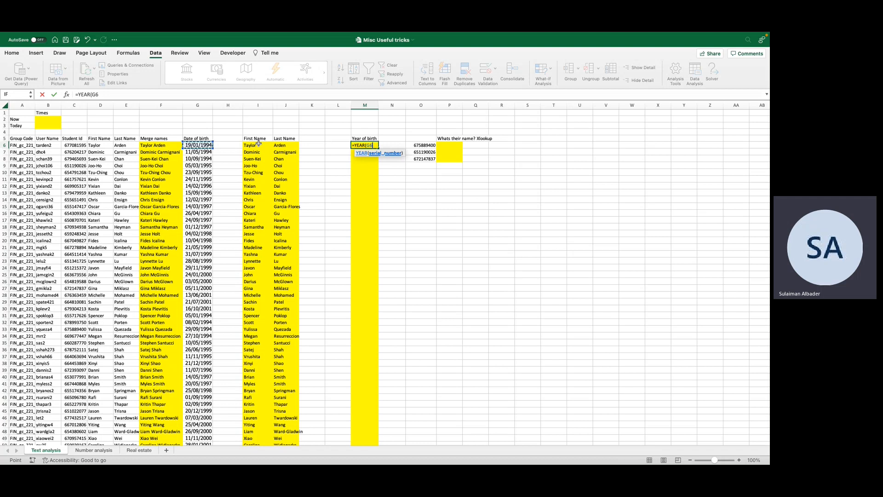
key(Return)
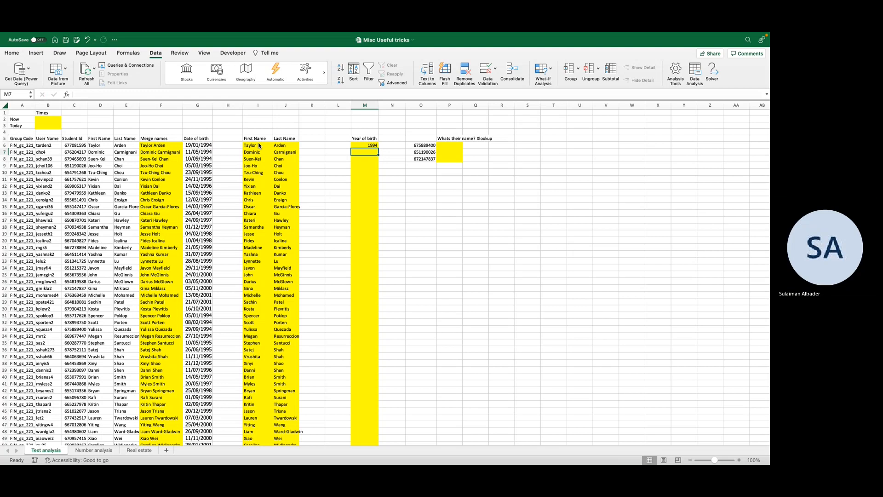
- Add the heading Month in N5, beside Year of birth
key(Up)
key(Up)
key(Right)
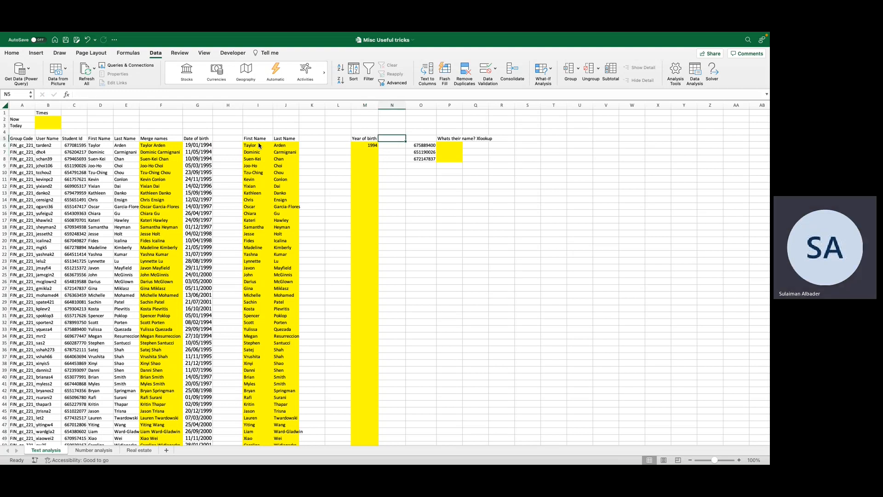
text(Month)
key(Return)
- Enter the formula =MONTH(G6) in N6 to extract the first student's birth month
text(=mon)
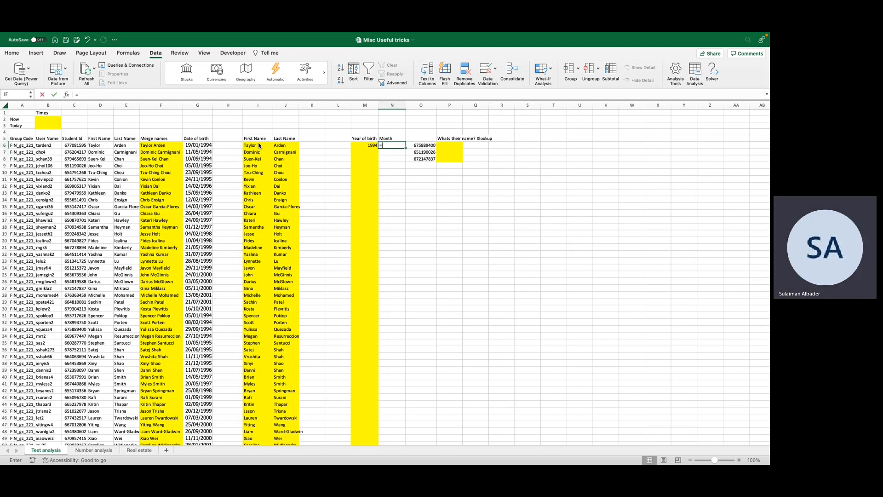
key(Tab)
key(Left)
key(Left)
key(Left)
key(Left)
key(Left)
key(Left)
key(Left)
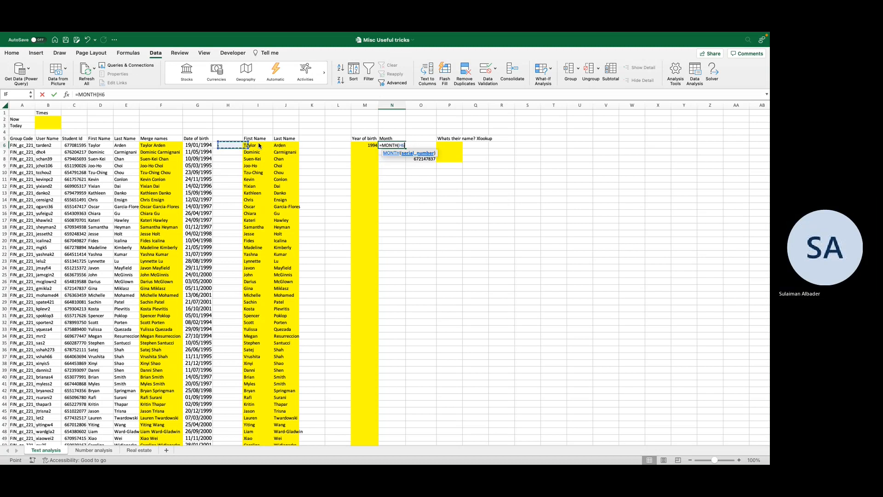
key(Return)
key(Up)
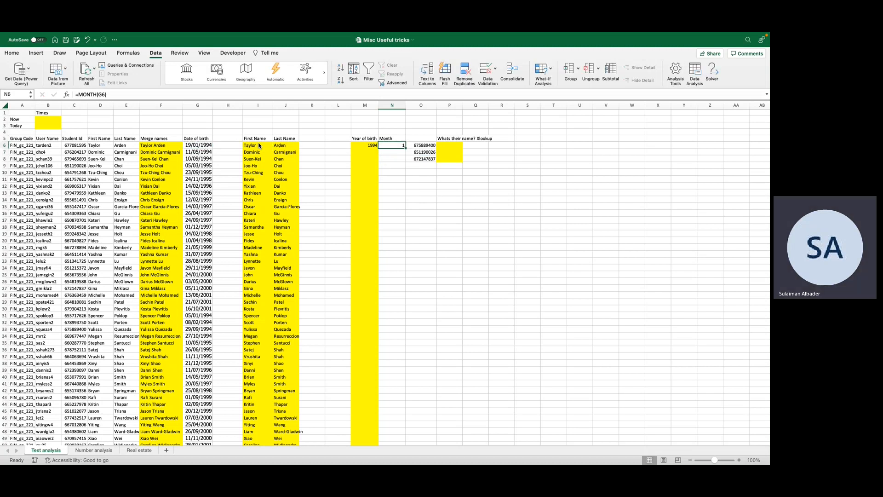
- Copy the year and month formulas in M6:N6 down to row 54 for all students and return to the top of the sheet
key(Left)
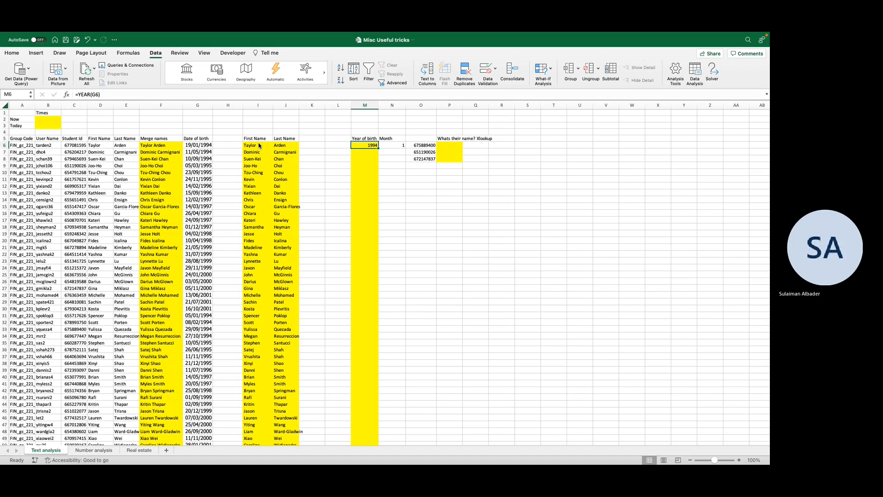
key(shift+Right)
key(ctrl+c)
key(Left)
key(Left)
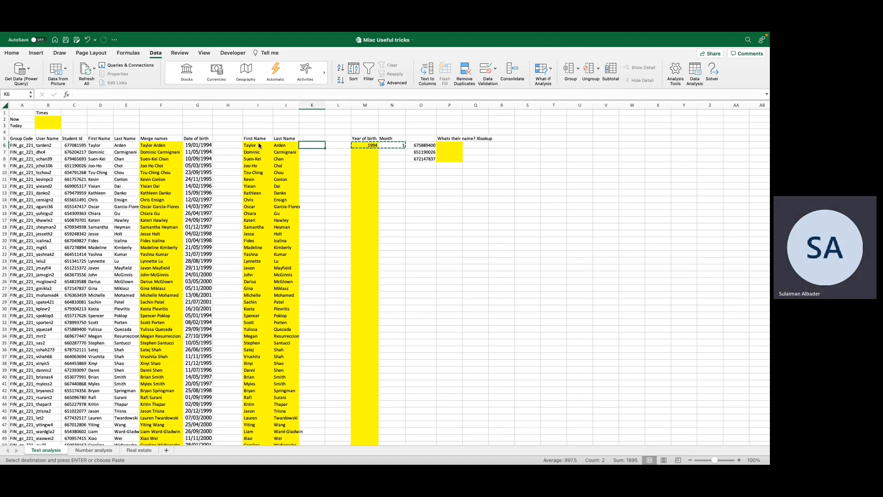
key(Left)
key(ctrl+Down)
key(Right)
key(Right)
key(Right)
key(shift+Right)
key(ctrl+shift+Up)
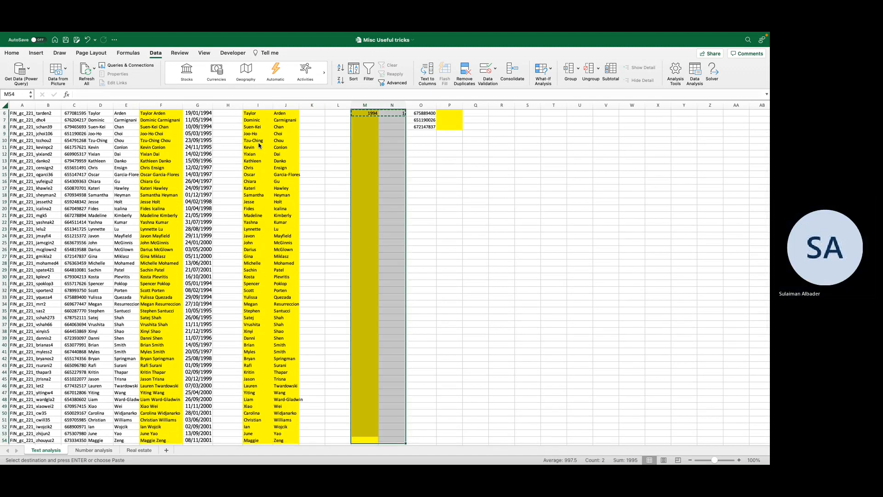
key(ctrl+v)
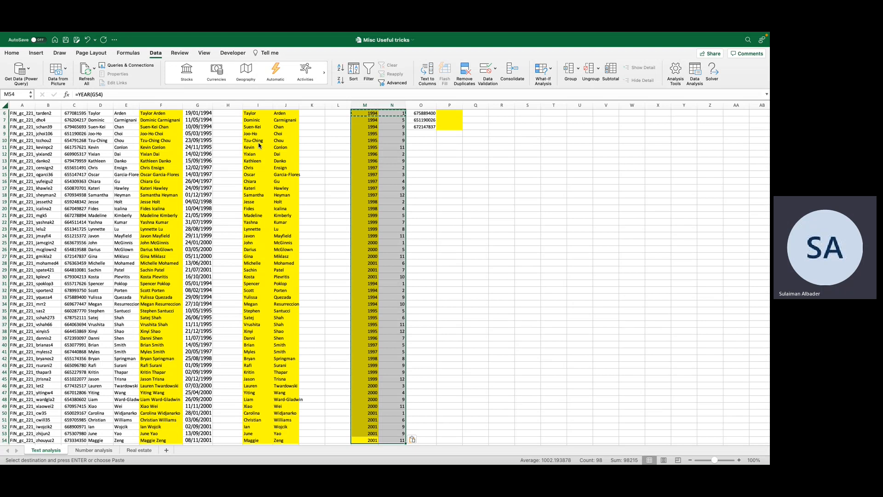
key(ctrl+Up)
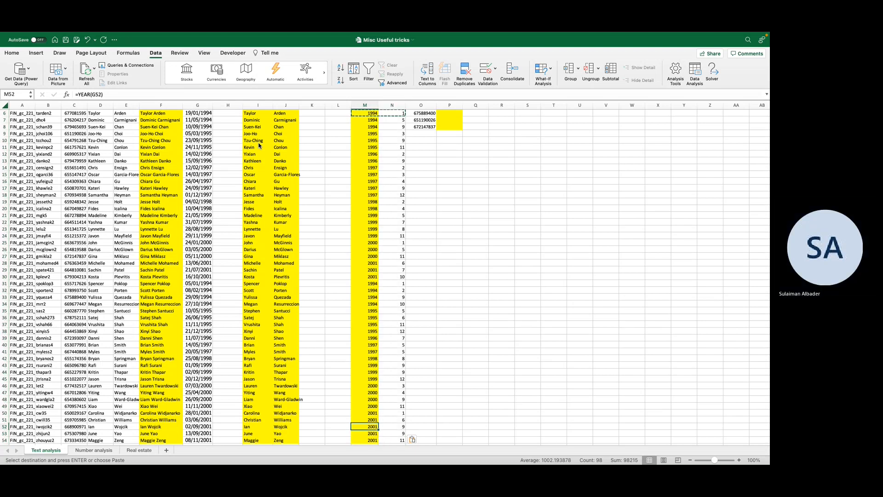
scroll(258, 145, up, 1)
key(Return)
key(ctrl+Up)
key(ctrl+Up)
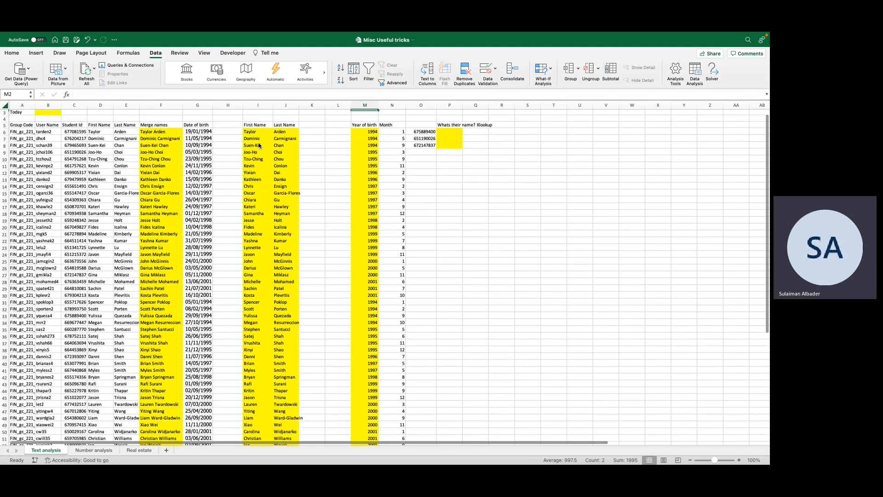
scroll(329, 123, up, 1)
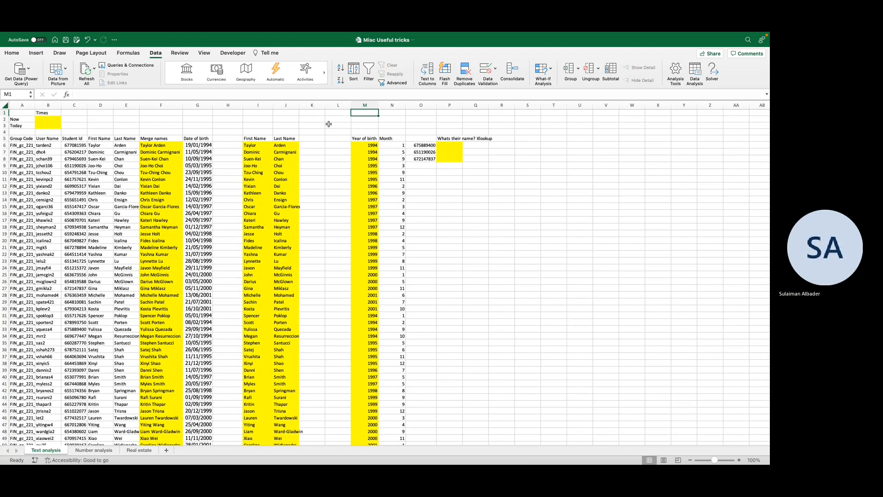
- Enter the formula =TODAY() in B3, beside the Today label
key(super+Left)
key(Left)
key(Down)
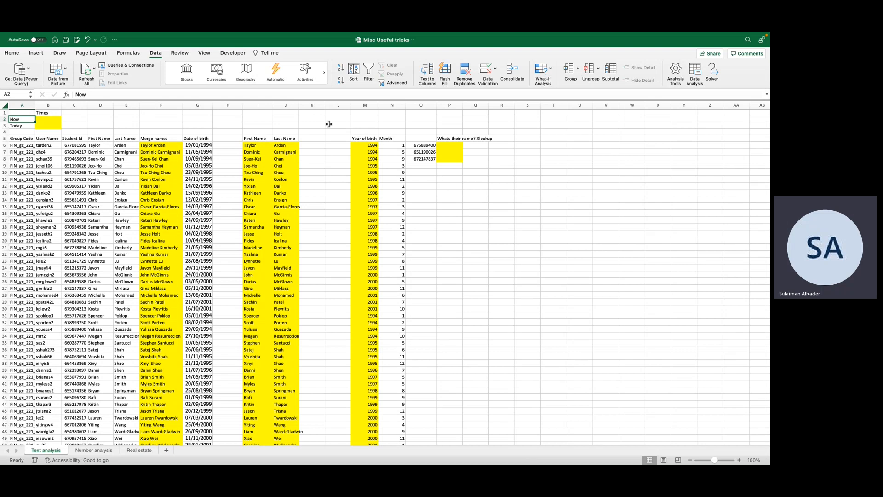
key(Right)
key(Down)
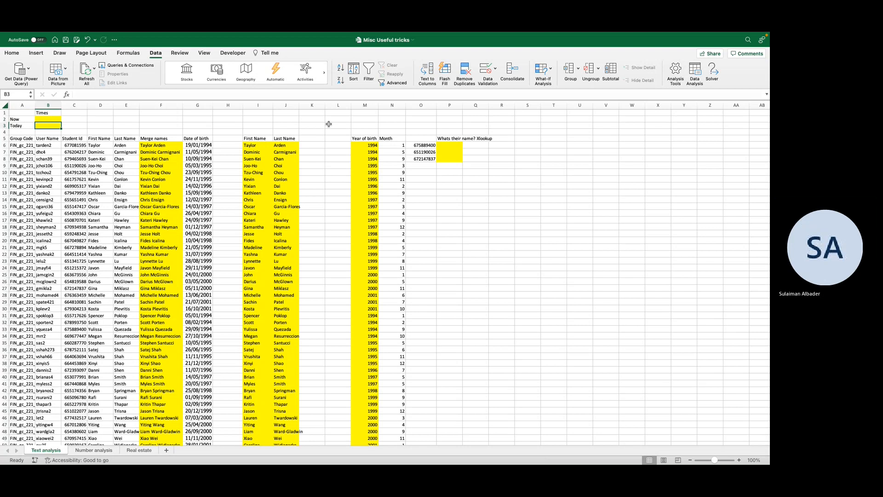
text(=today)
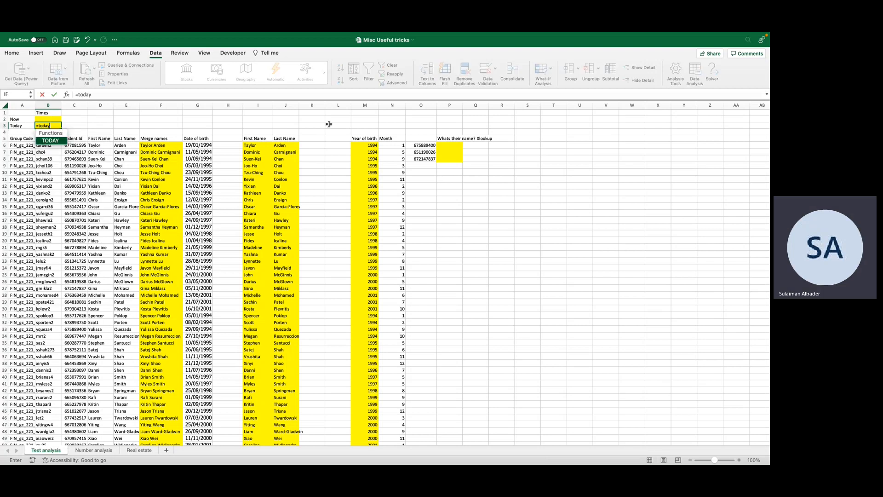
key(Tab)
text())
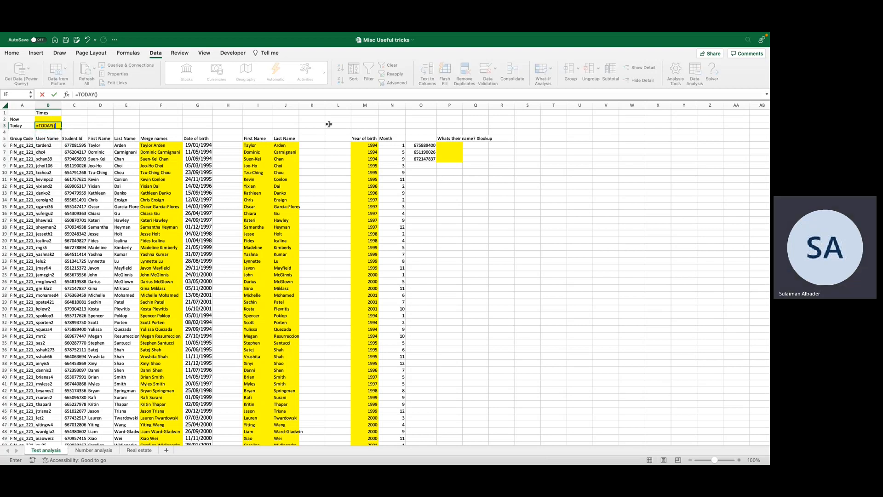
key(Return)
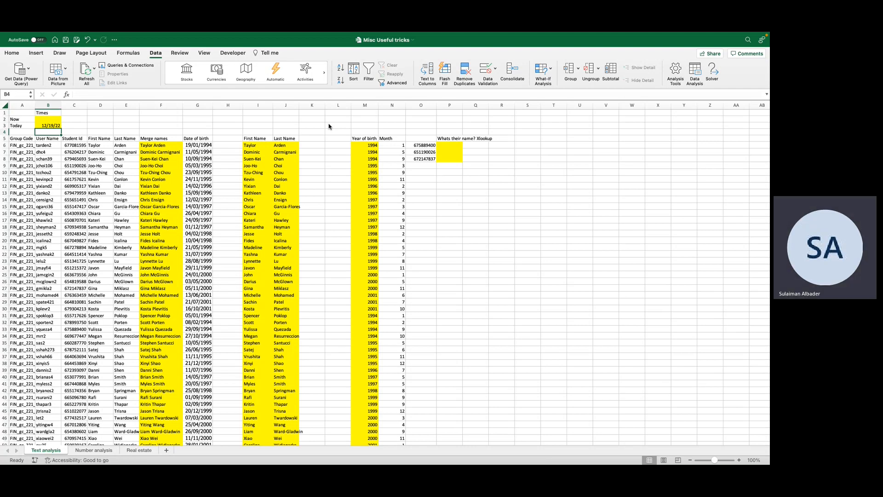
- Enter the formula =NOW() in B2, beside the Now label
key(Up)
key(Up)
text(=)
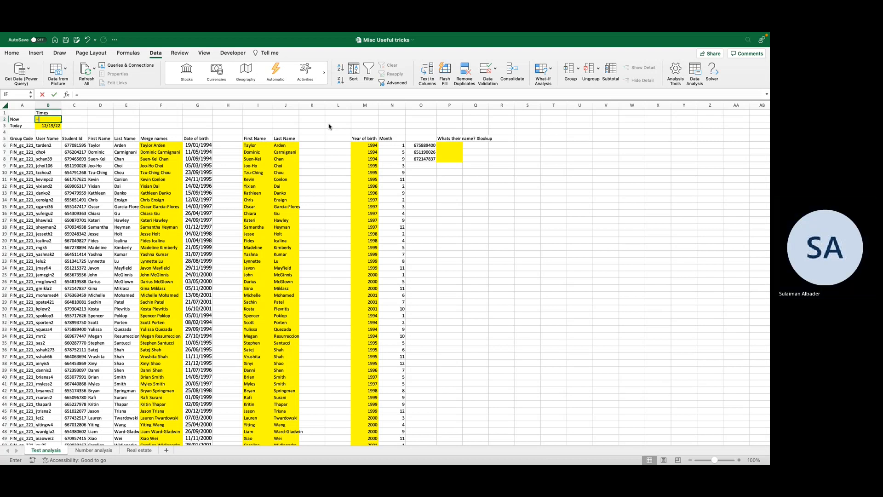
text(NOW()
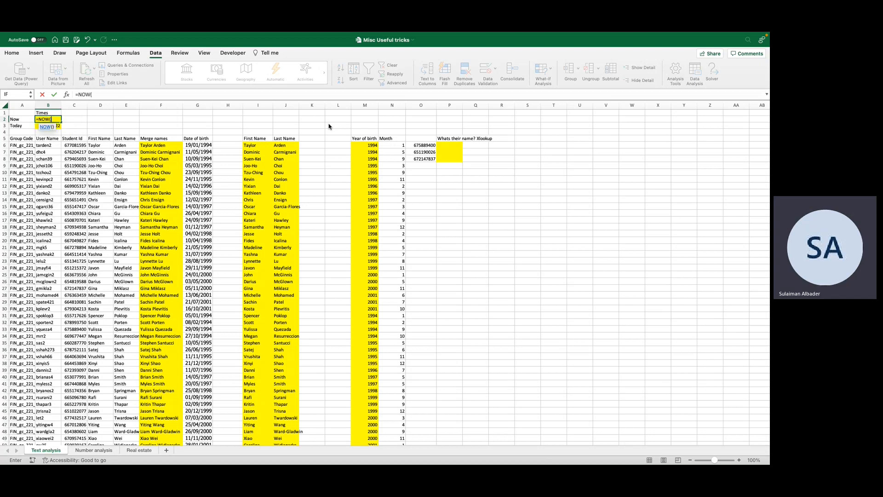
text())
key(Return)
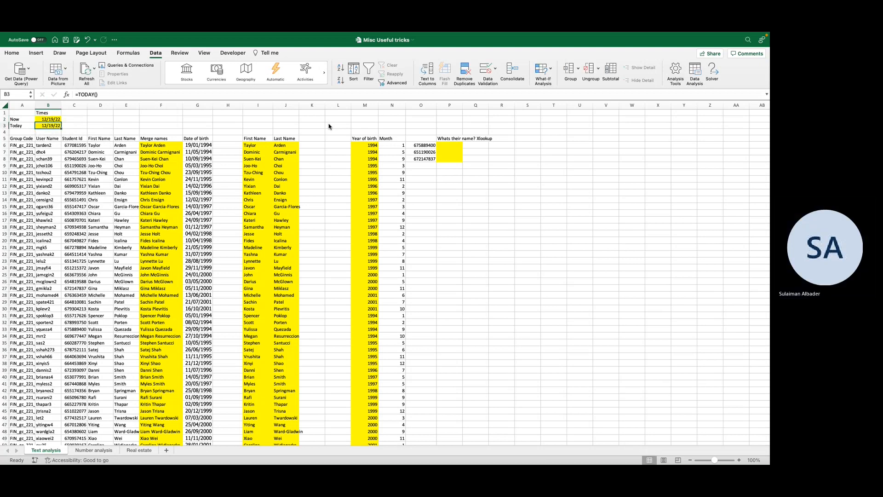
- Apply the Time number format to the NOW formula in B2 and widen column B slightly
key(Up)
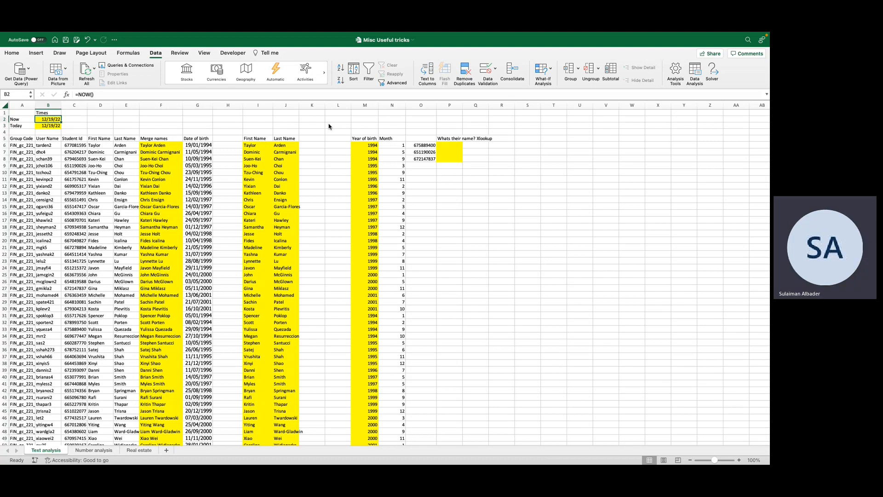
key(Down)
key(Up)
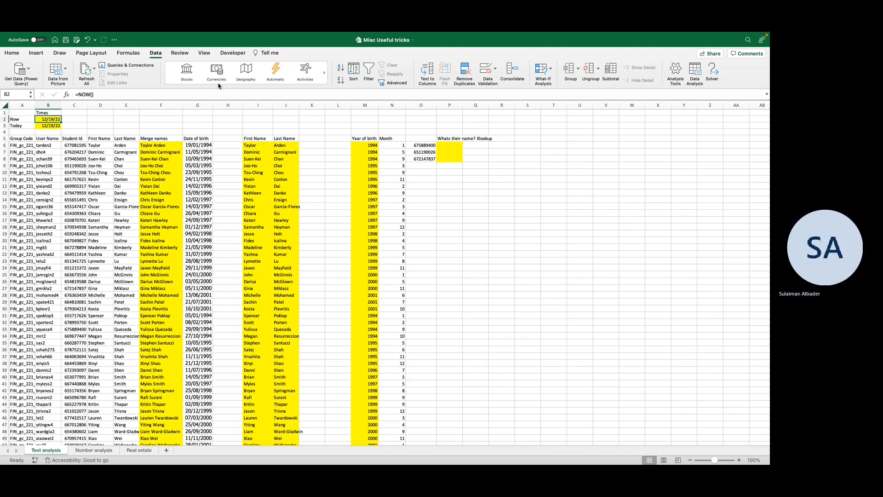
click(13, 53)
key(Down)
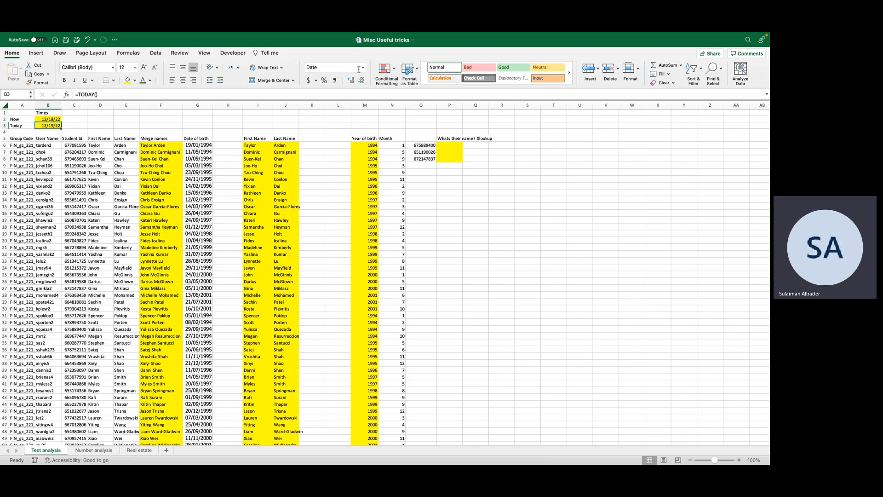
key(Up)
click(359, 68)
click(363, 69)
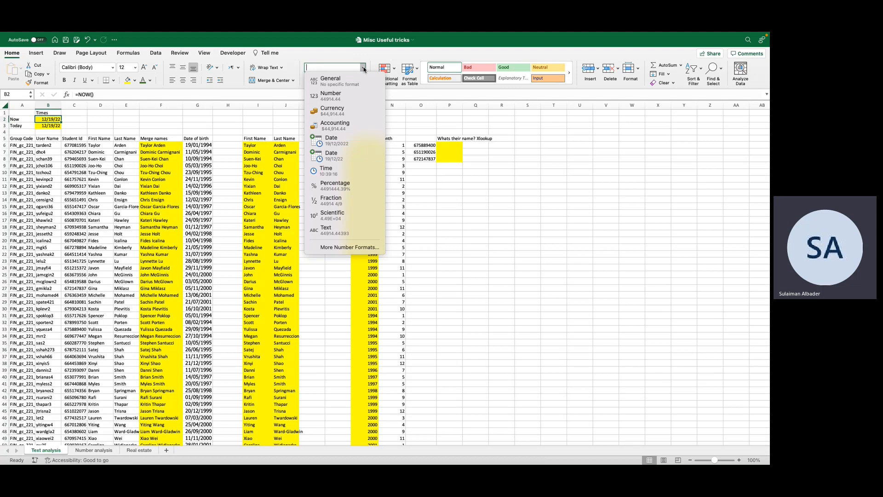
click(364, 69)
click(364, 69)
click(184, 96)
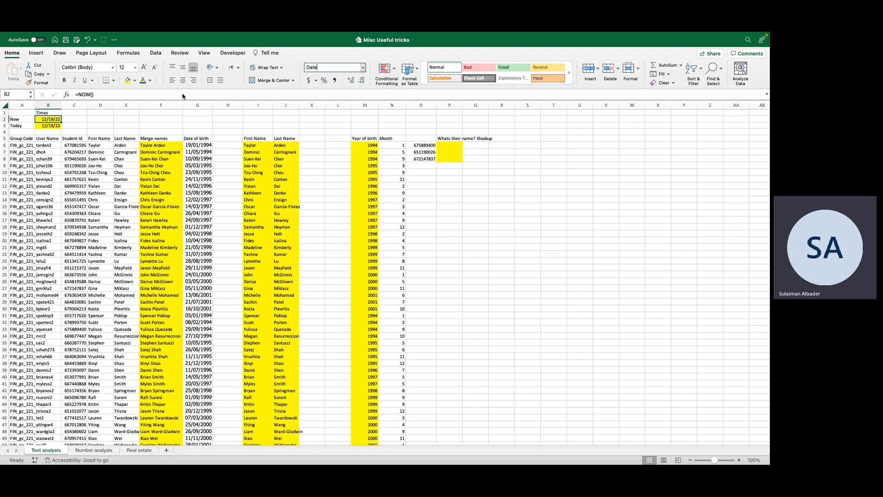
click(79, 125)
key(Left)
key(Up)
click(363, 68)
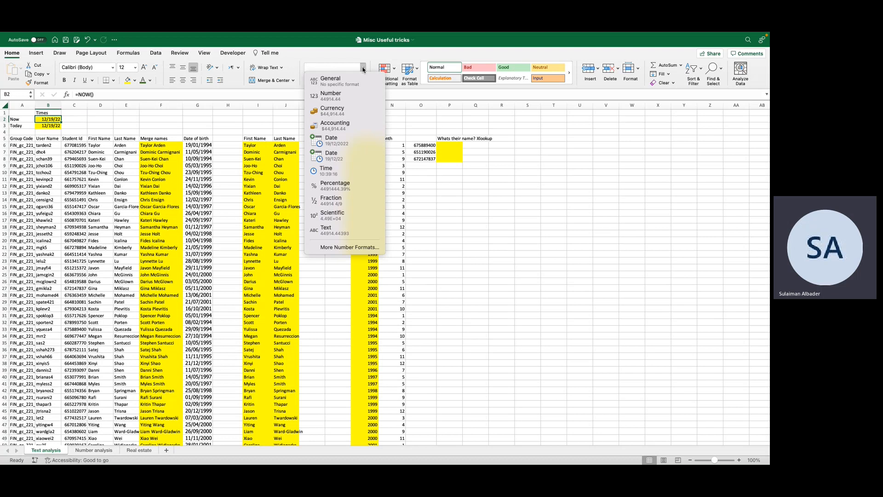
click(344, 169)
double_click(62, 105)
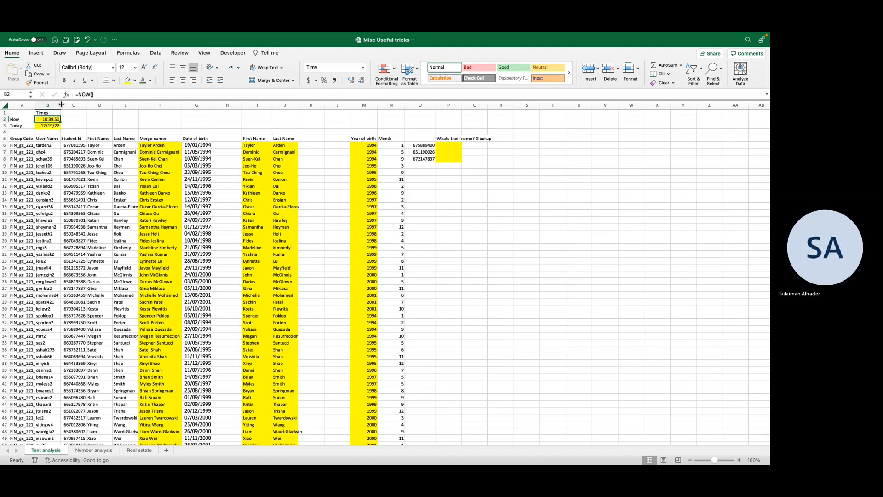
drag(61, 104, 69, 105)
- Try the Time number format on the TODAY formula in B3 and undo it
click(59, 126)
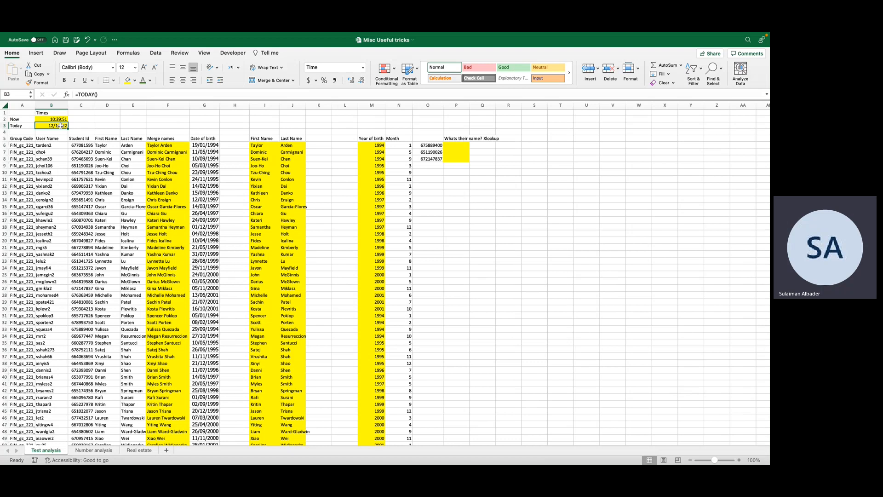
click(362, 68)
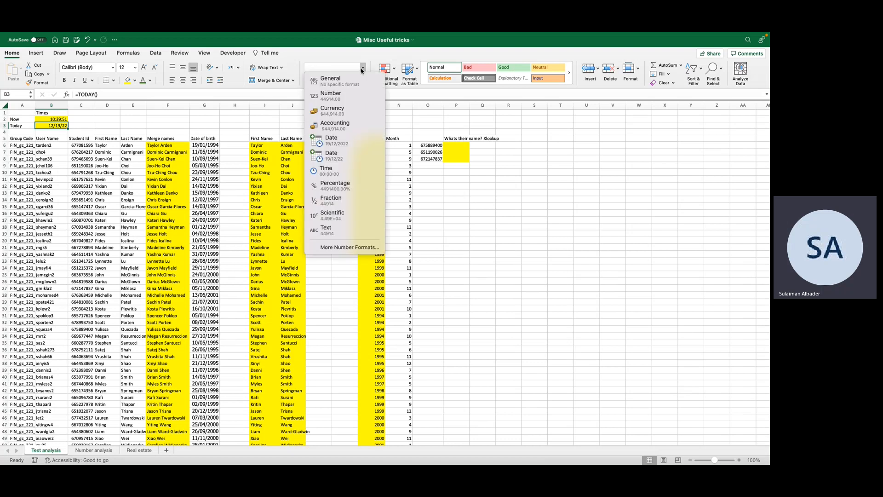
click(336, 170)
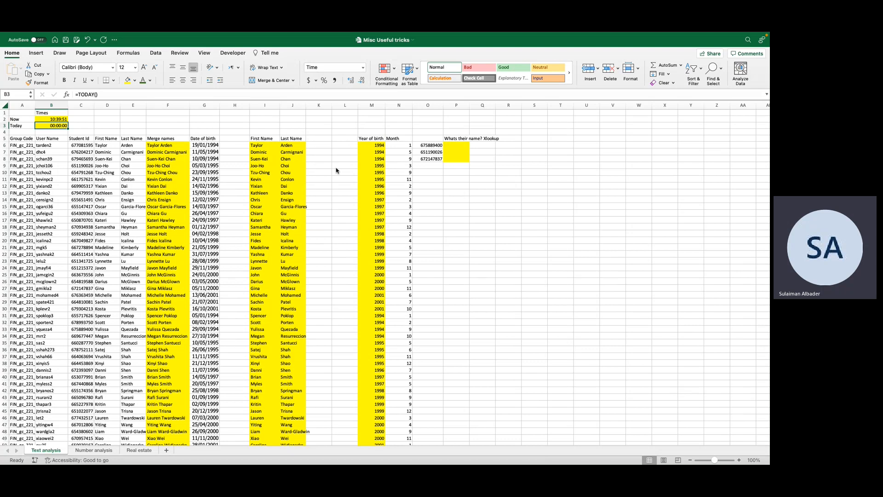
key(super+z)
key(Up)
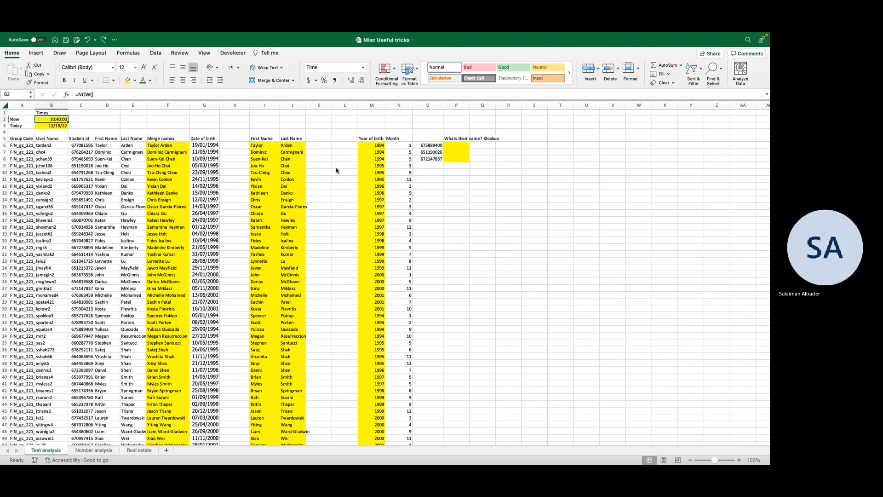
key(Down)
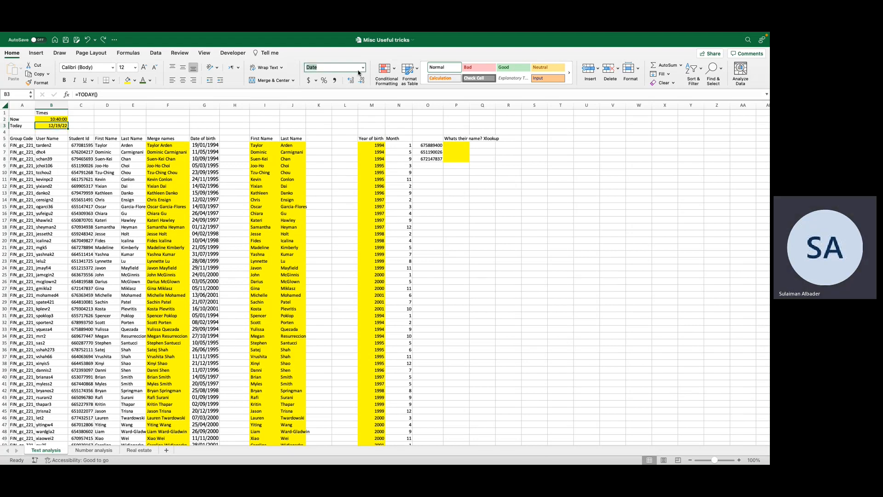
click(363, 68)
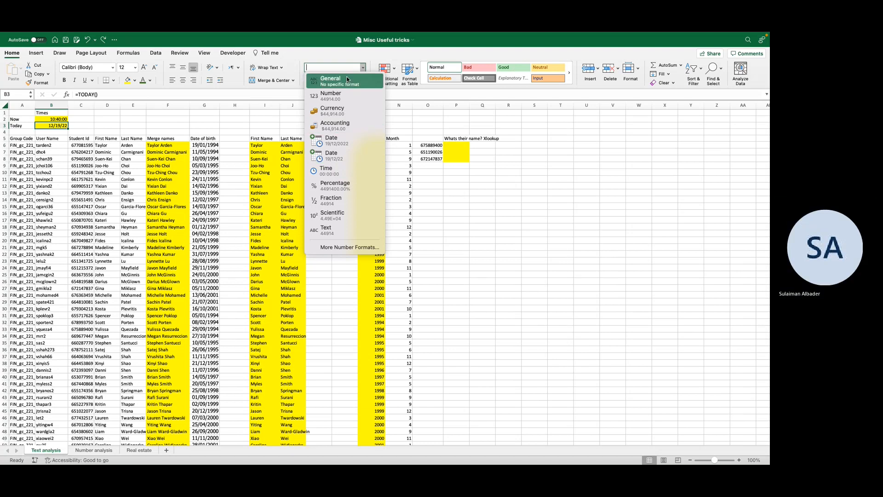
key(Escape)
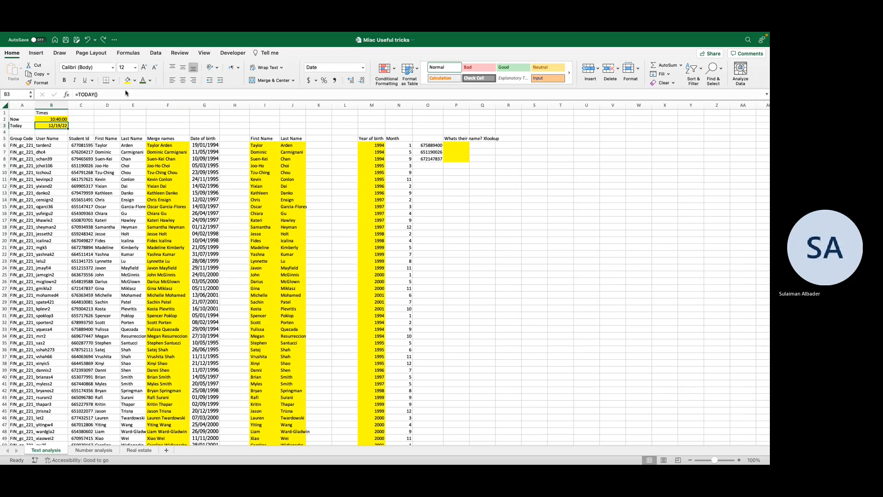
- Try the short and long Date formats on the NOW formula in B2, and set it back to Time
click(50, 118)
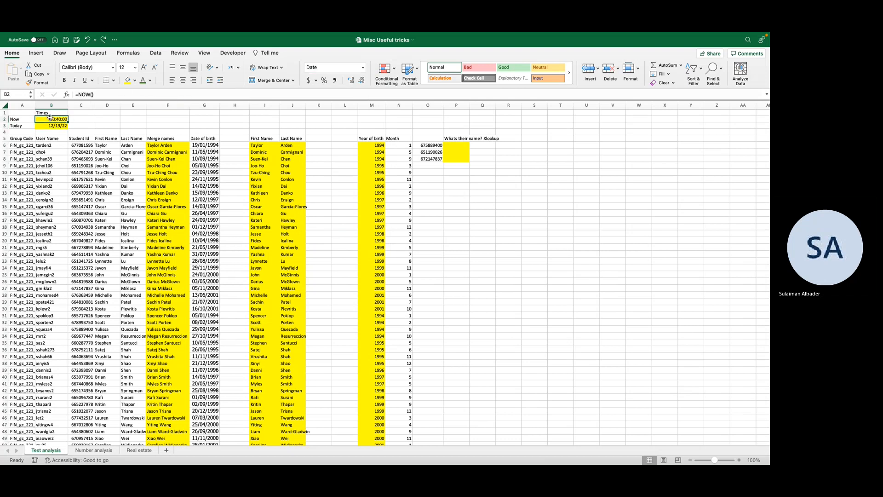
click(363, 67)
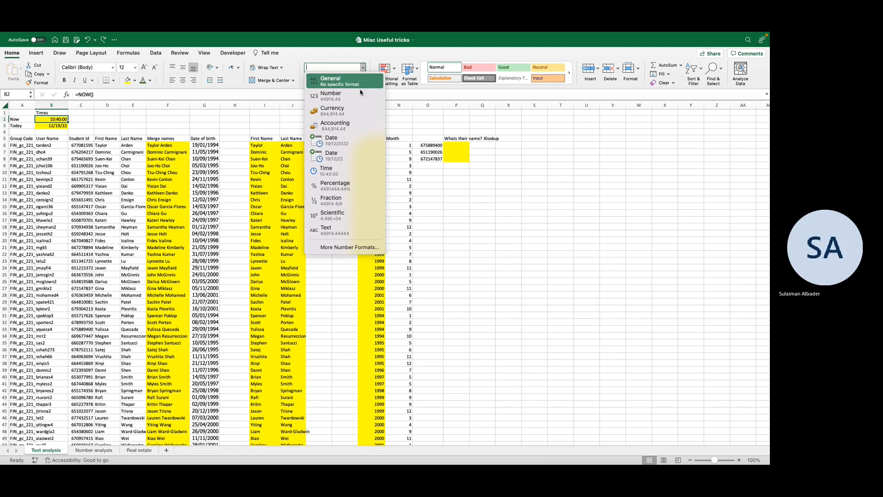
click(348, 161)
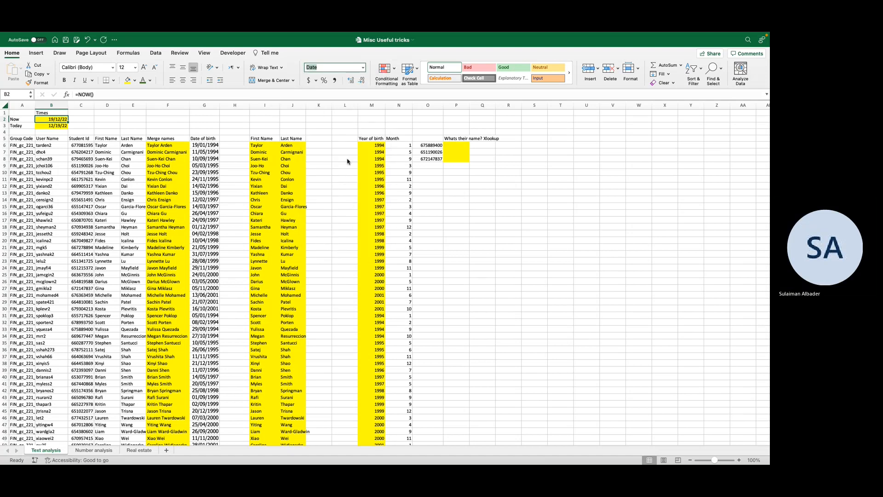
click(363, 68)
click(344, 138)
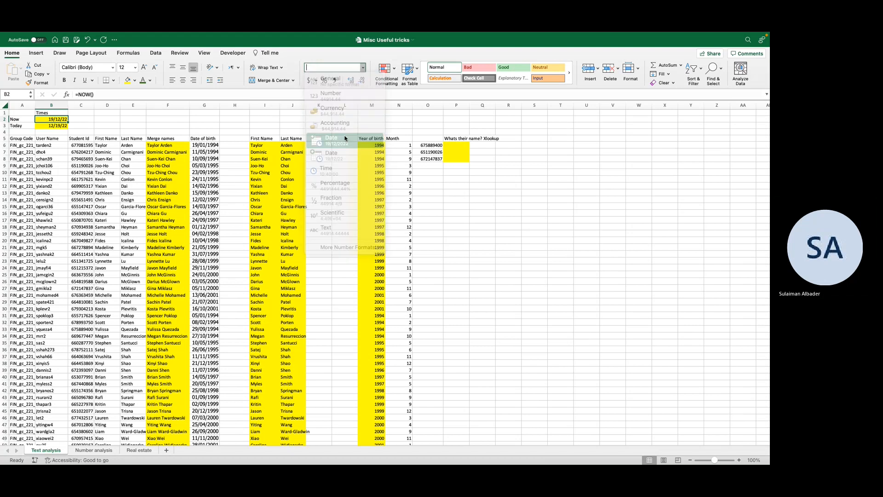
click(363, 68)
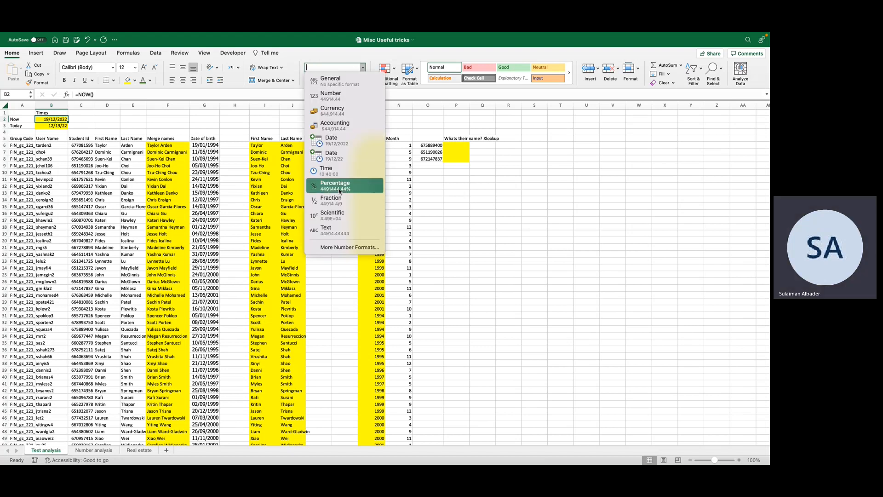
click(342, 168)
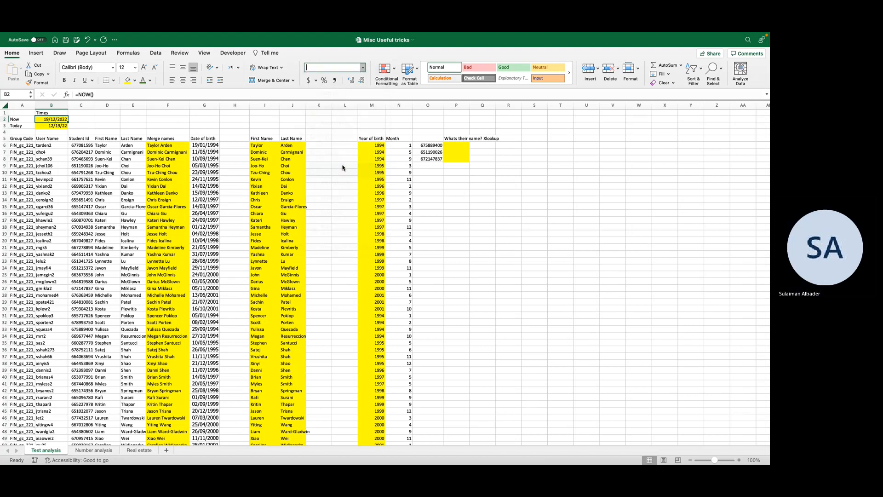
click(164, 119)
key(Left)
key(Left)
key(Left)
key(Left)
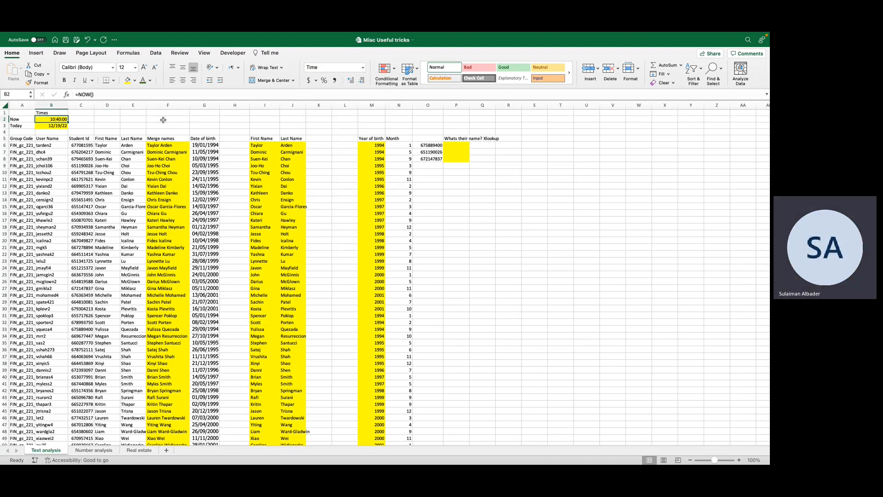
- Re-enter the NOW formula in B2 to refresh its time
key(Down)
key(Up)
key(Up)
key(Left)
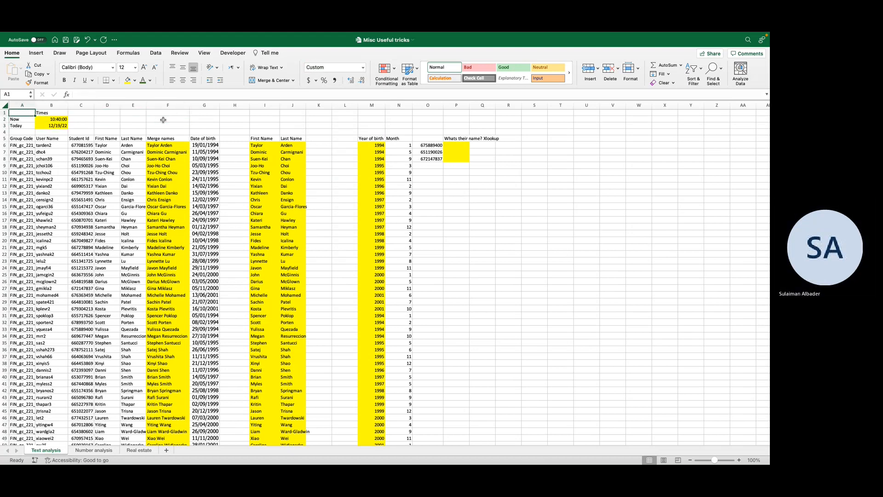
key(Right)
key(Down)
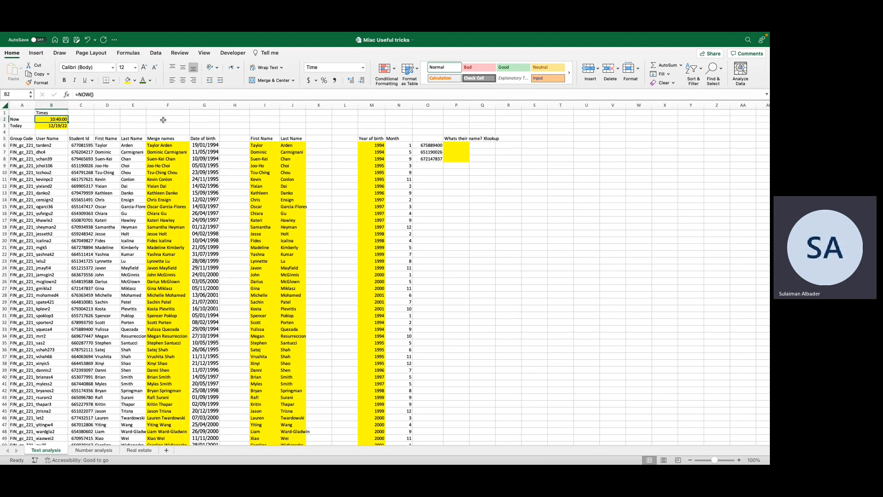
click(150, 95)
key(Return)
- Go to the name lookup area and select the three student IDs in O6:O8
key(Up)
key(Down)
key(Right)
key(Right)
key(Right)
key(Right)
key(Right)
key(Right)
key(Right)
key(Right)
key(Right)
key(Right)
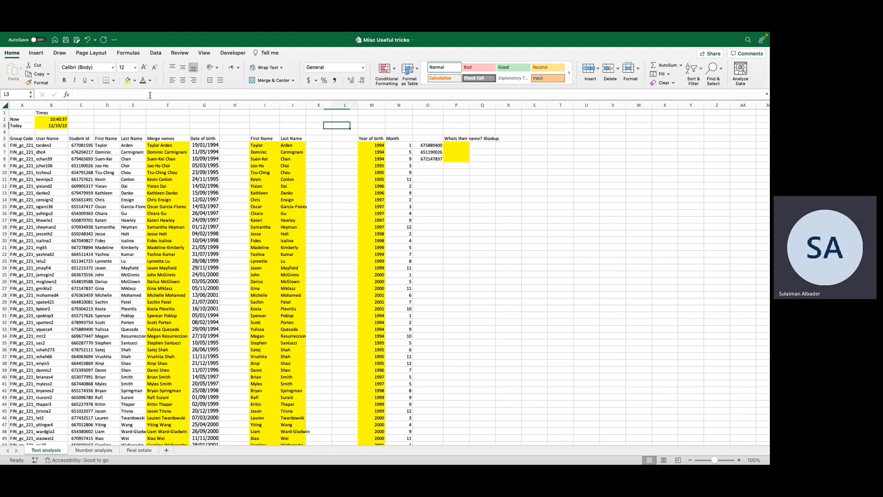
key(Right)
key(Right)
key(Right)
key(Down)
key(Down)
key(Down)
key(Right)
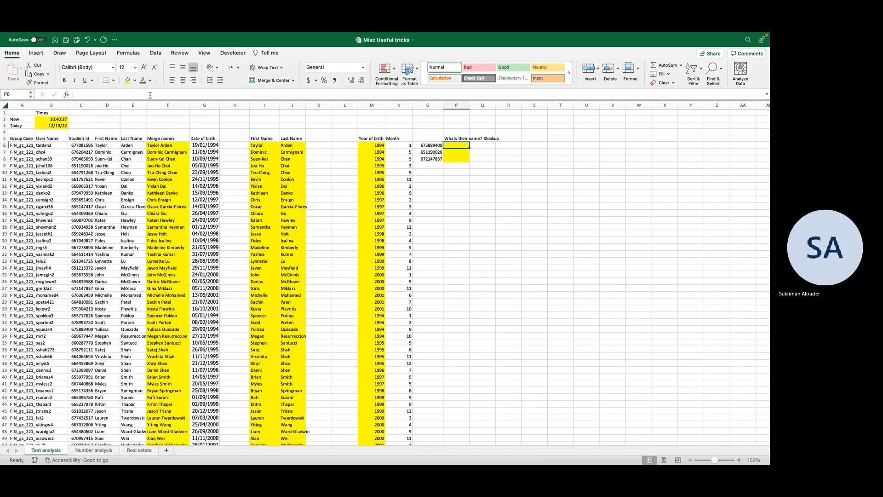
key(Left)
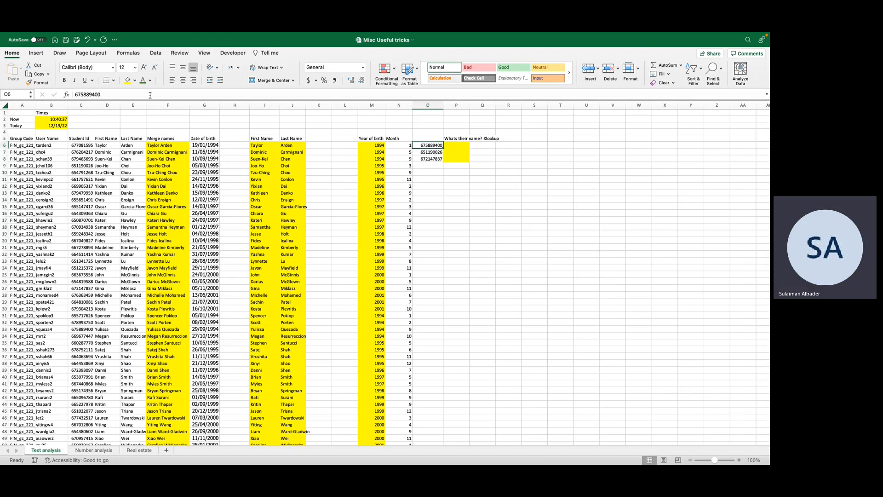
key(shift+Down)
key(shift+Down)
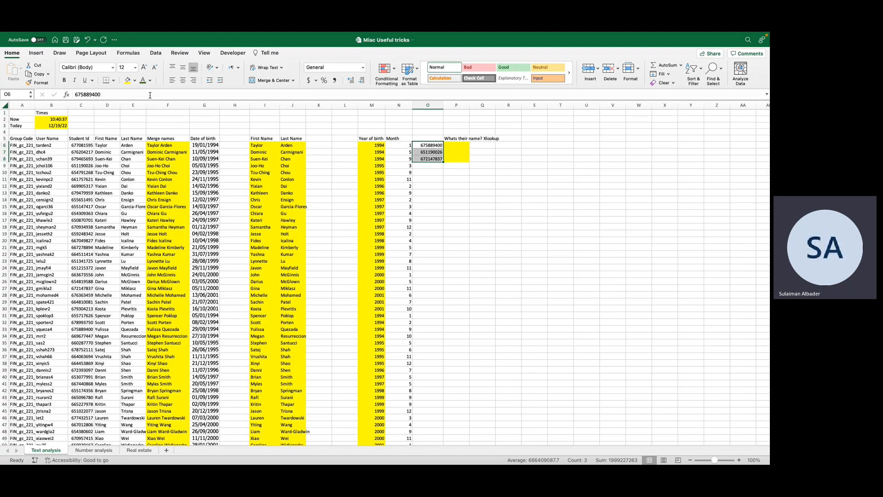
- Examine the student IDs in O6:O8 and the name lookup heading in P5 beside them
key(Right)
key(Left)
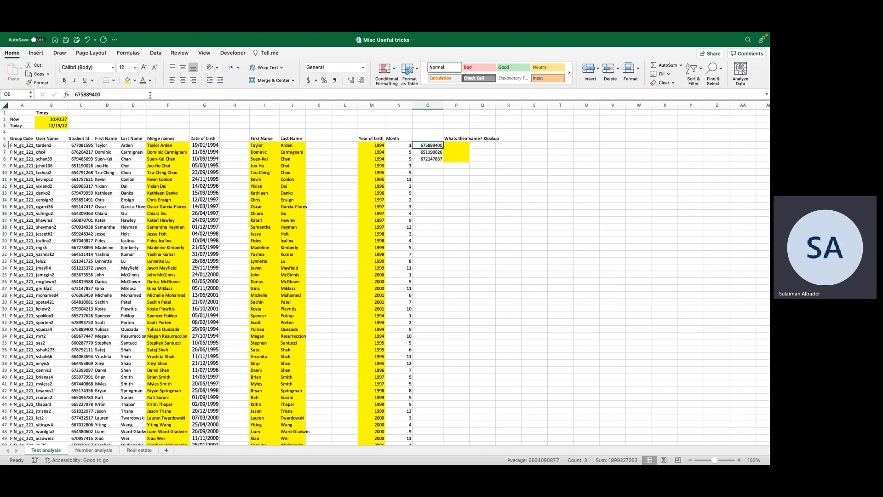
key(shift+Down)
key(shift+Down)
key(Right)
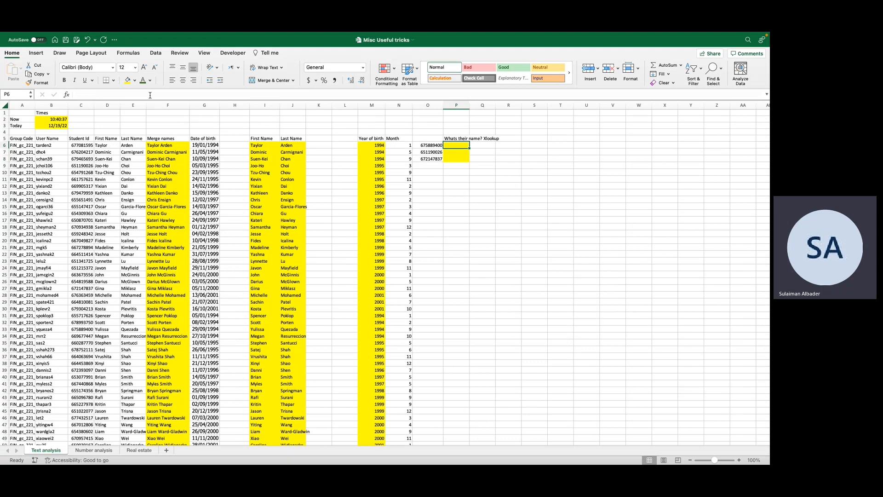
key(Up)
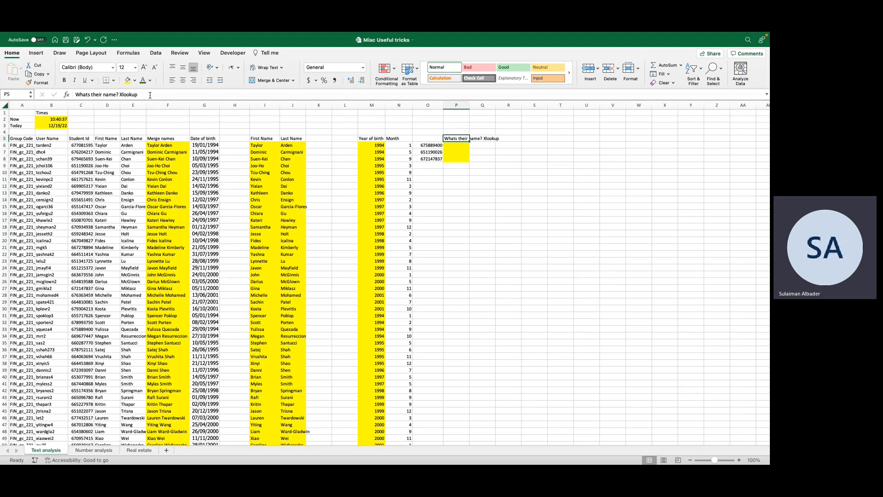
key(Down)
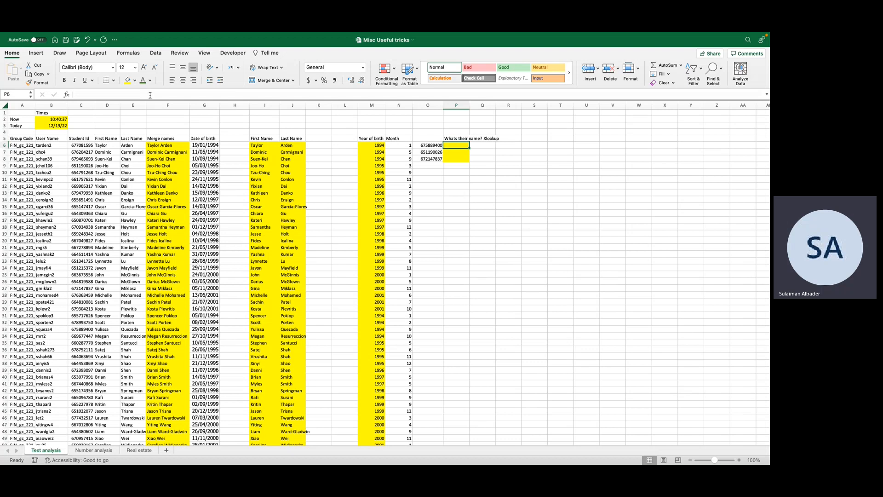
- Start an XLOOKUP formula in P6 that searches for the ID in O6 within the absolute Student Id range $C$6:$C$54
text(=xlo)
key(Tab)
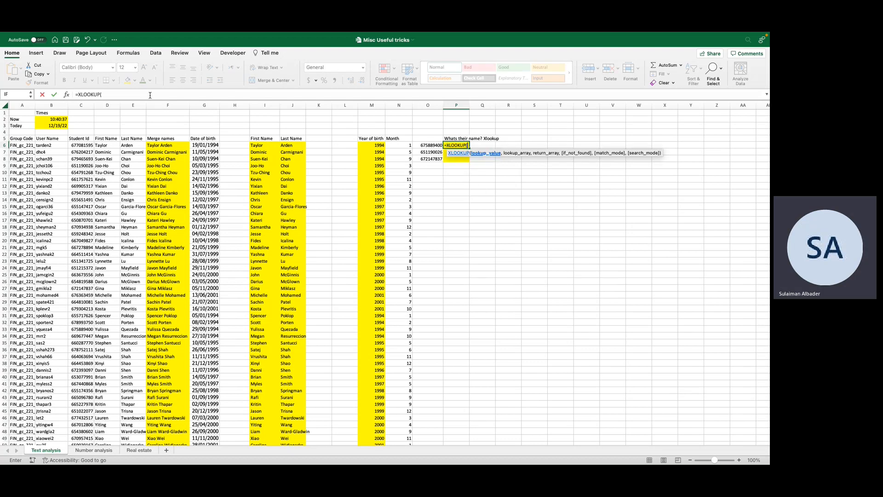
key(Left)
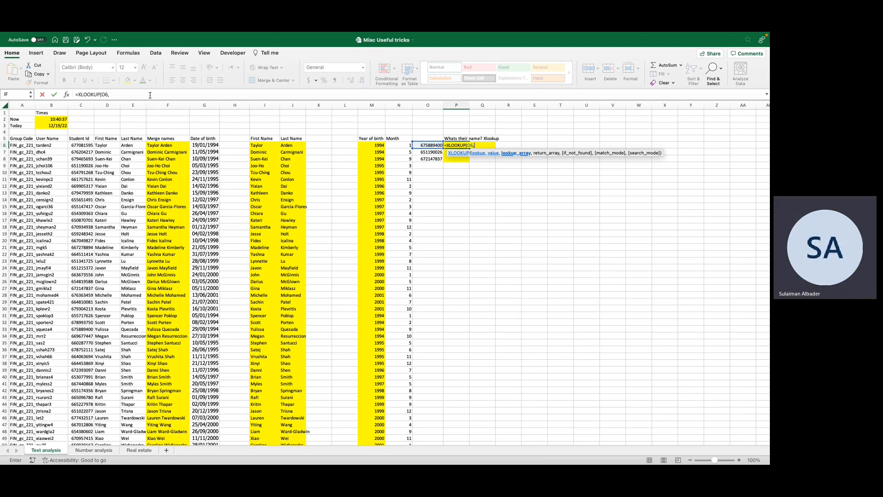
text(,)
key(Left)
key(Left)
key(Left)
key(Left)
key(Left)
key(Left)
key(Left)
key(Left)
key(Left)
key(Left)
key(Left)
key(Left)
key(Left)
key(ctrl+shift+Down)
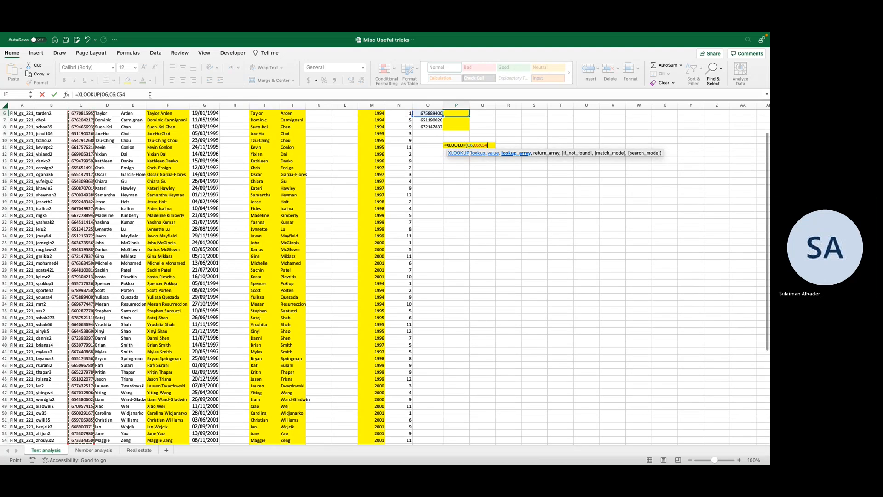
key(F4)
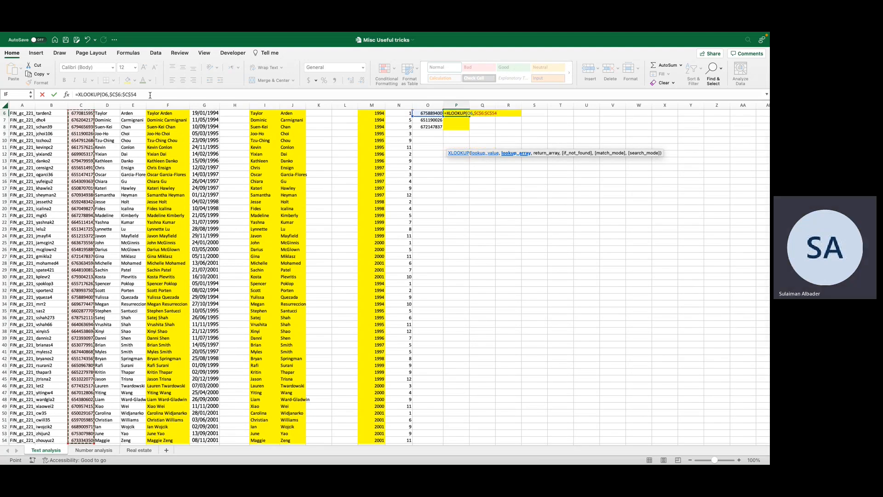
- Complete the XLOOKUP in P6 with the merged names $F$6:$F$54 as the absolute return array
text(,)
scroll(205, 128, up, 3)
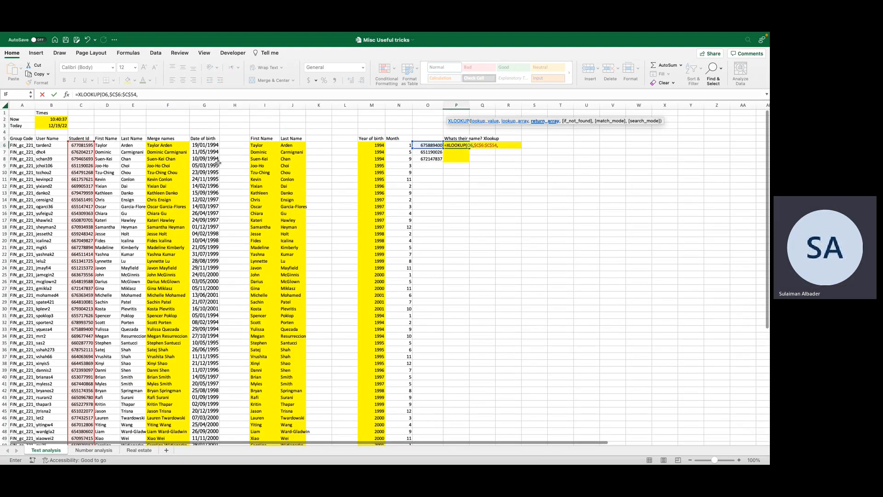
click(166, 146)
key(super+shift+Down)
key(F4)
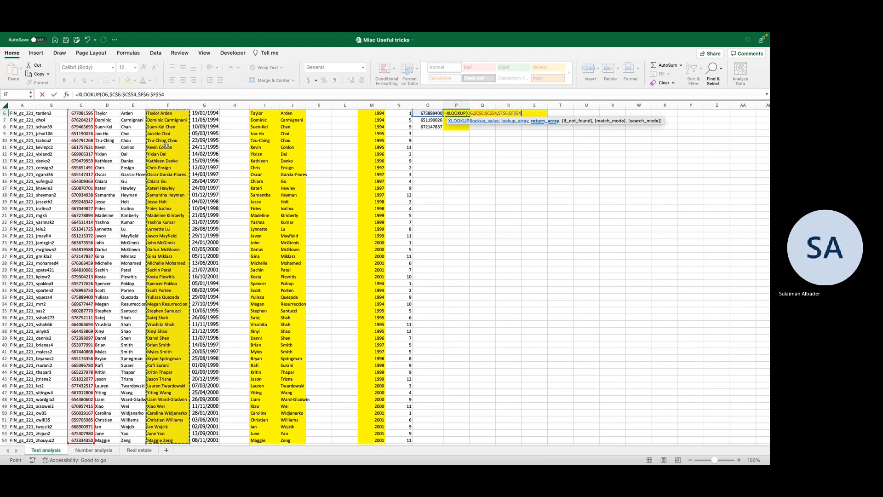
text())
key(Return)
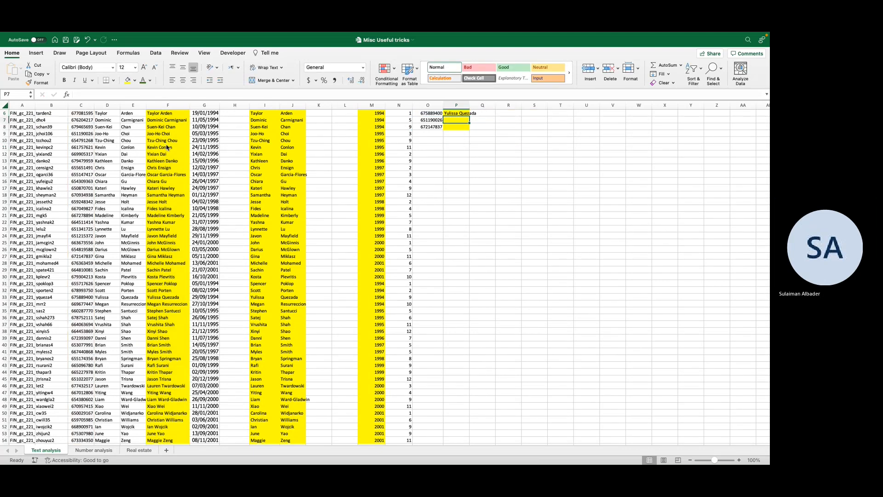
- Try to auto-fill the XLOOKUP formula from P6 down column P, and undo the fill
scroll(168, 147, up, 3)
key(Up)
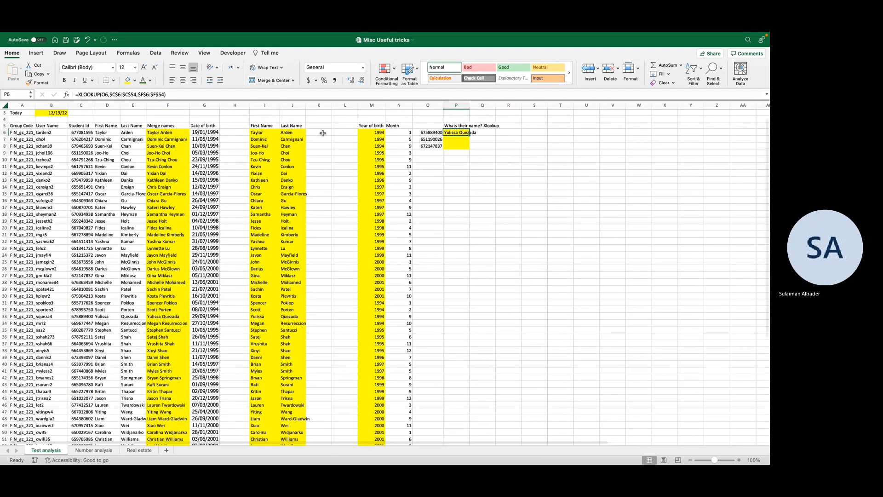
double_click(470, 135)
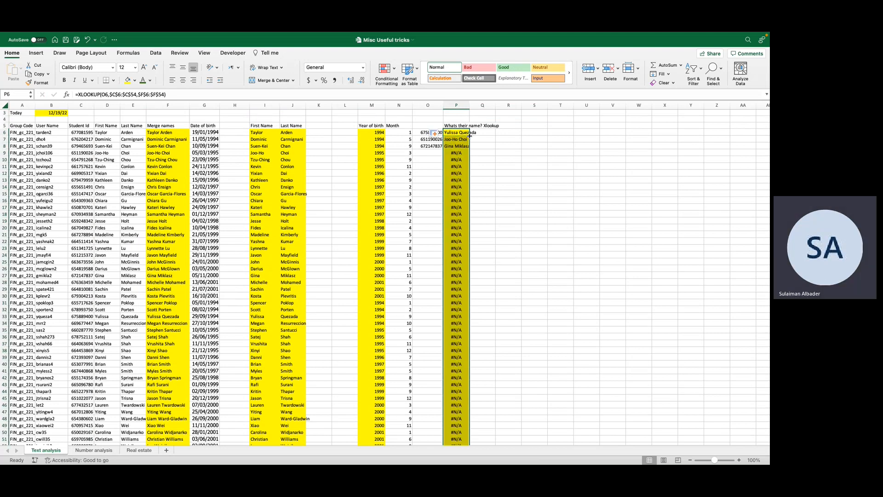
key(super+z)
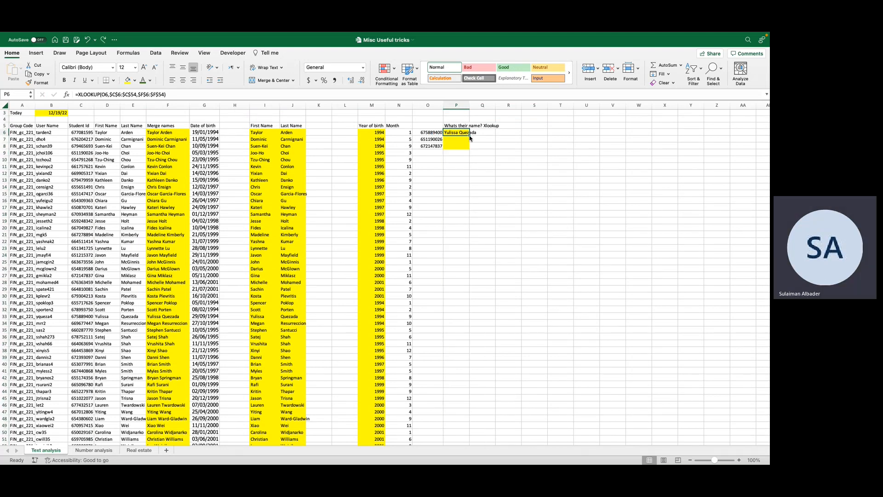
- Copy the XLOOKUP formula from P6 into P7 and P8
key(super+c)
click(470, 137)
key(super+v)
key(Down)
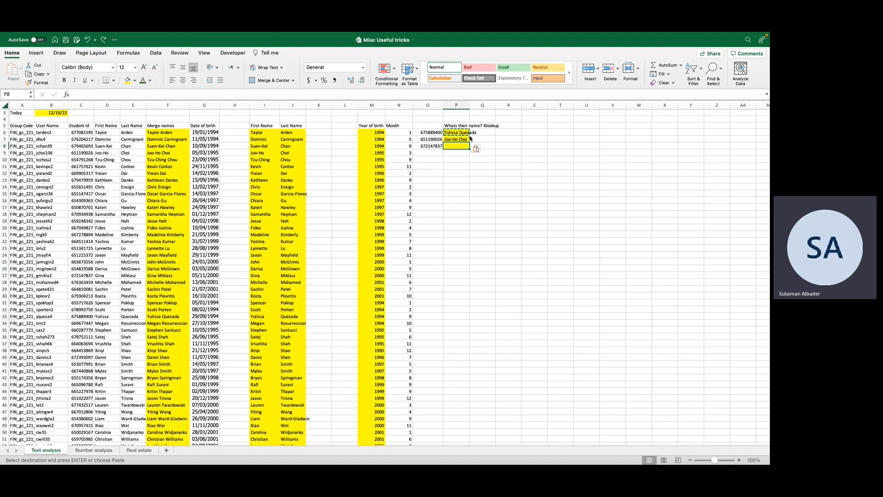
key(super+v)
key(Escape)
- Autofit the width of column P to its heading and looked-up names
key(Up)
key(Up)
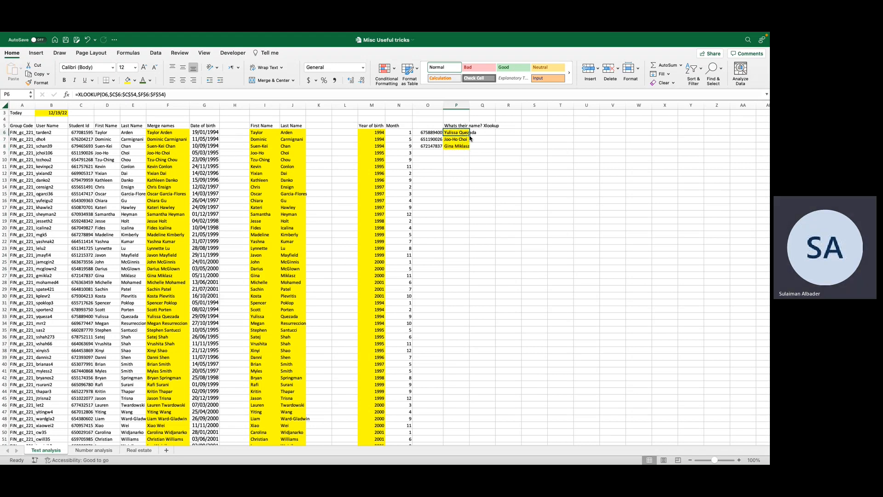
double_click(471, 105)
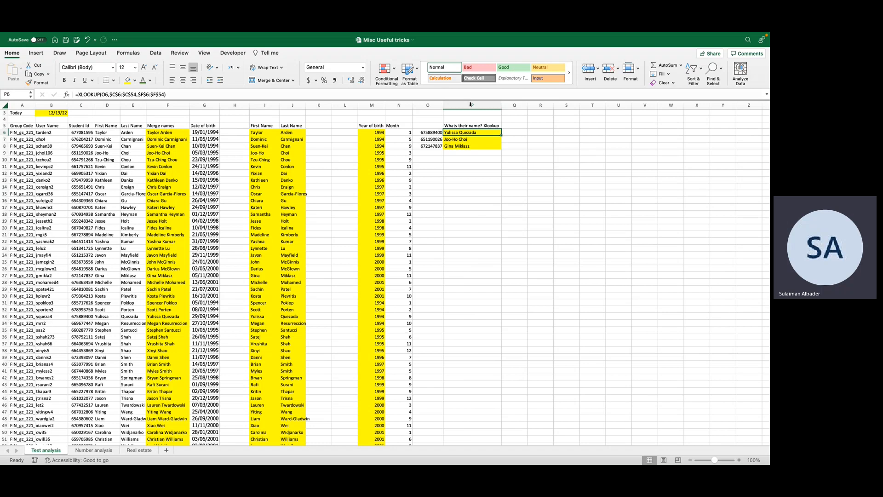
key(Up)
key(Left)
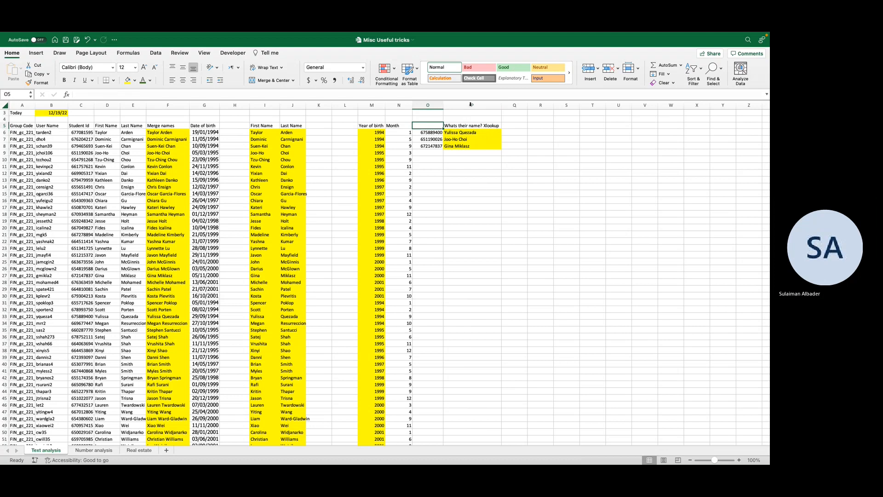
- Look at the Number analysis sheet, and review the merged names, split names, birth year, month and XLOOKUP results on the Text analysis sheet
click(94, 450)
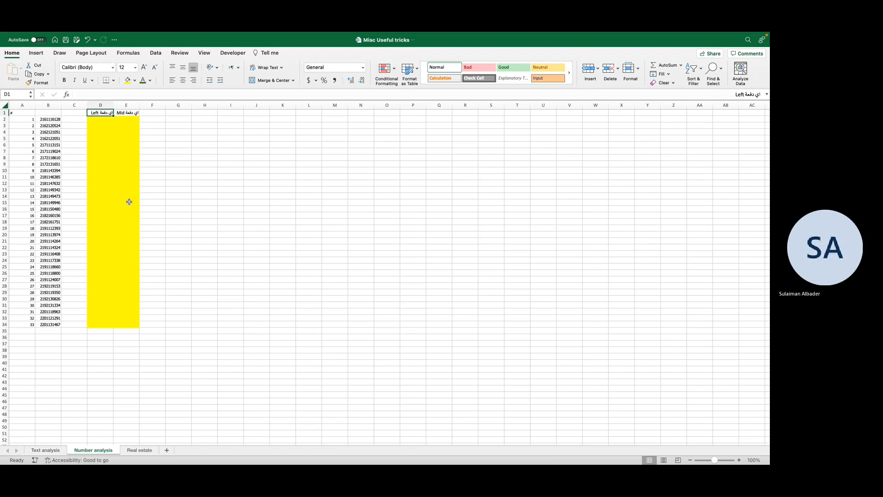
scroll(139, 194, up, 1)
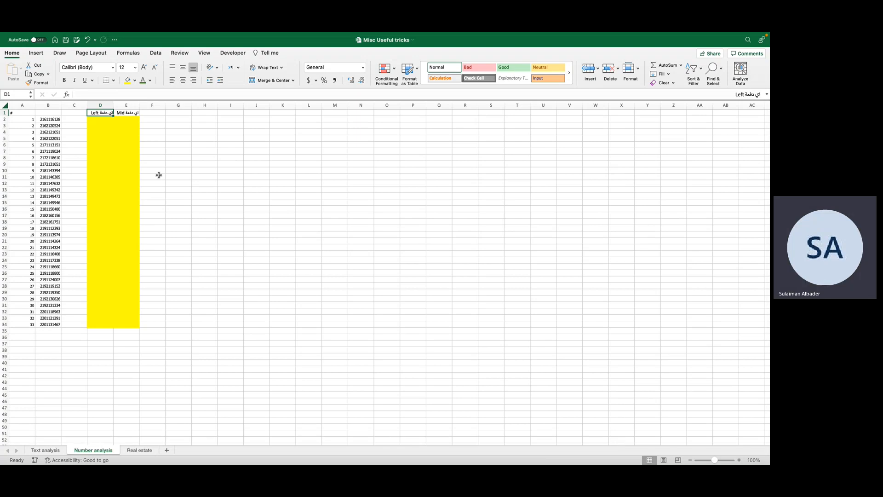
click(52, 452)
drag(115, 134, 305, 206)
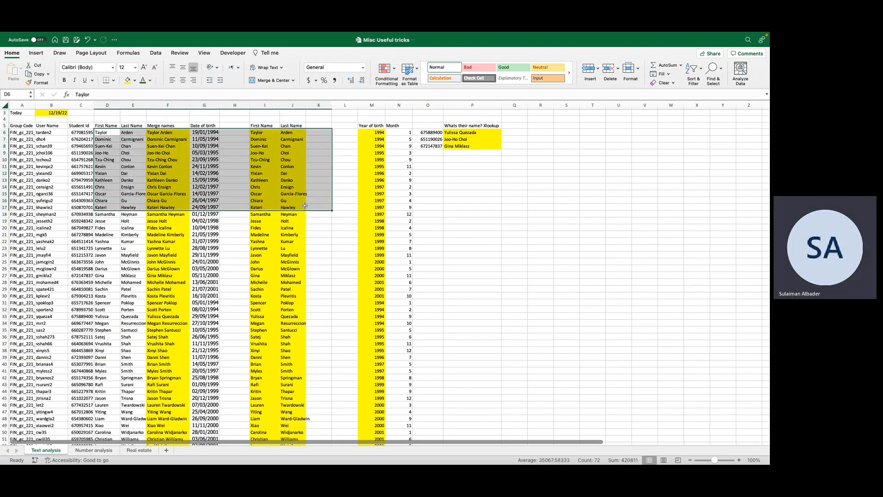
click(176, 134)
click(265, 132)
click(379, 133)
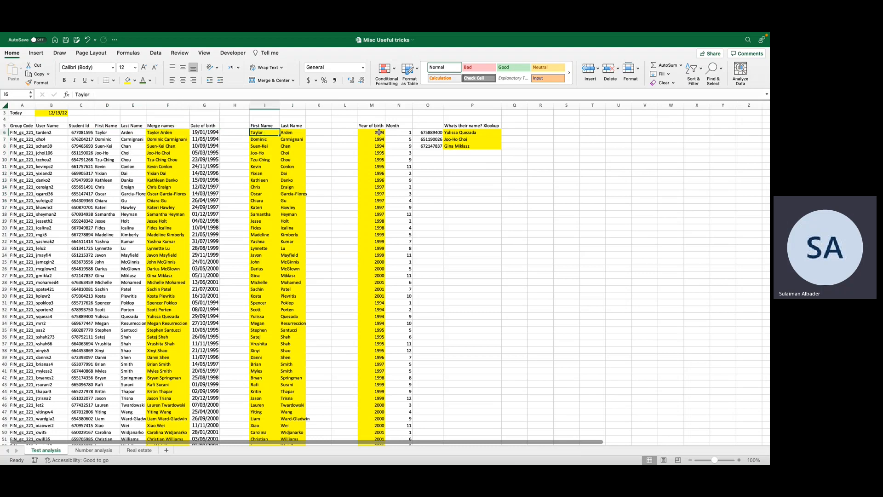
click(399, 133)
click(455, 133)
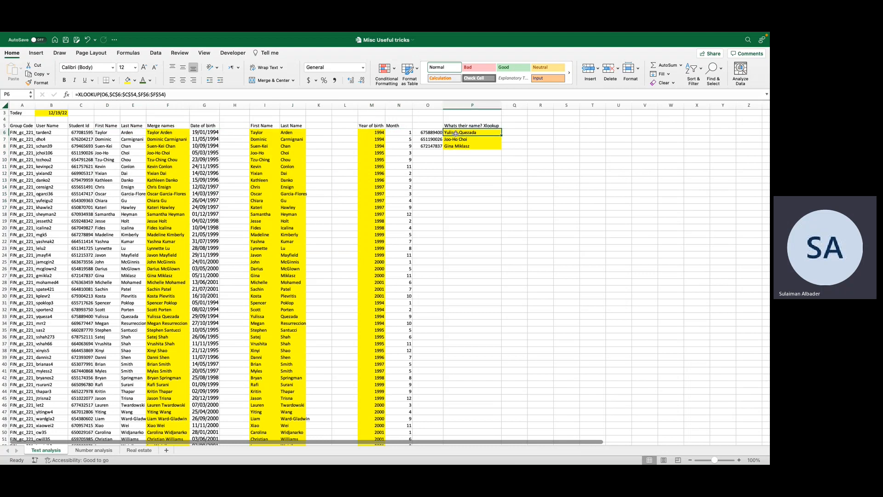
- Go to the Number analysis sheet and examine the ID numbers in column B, starting from B2
click(85, 451)
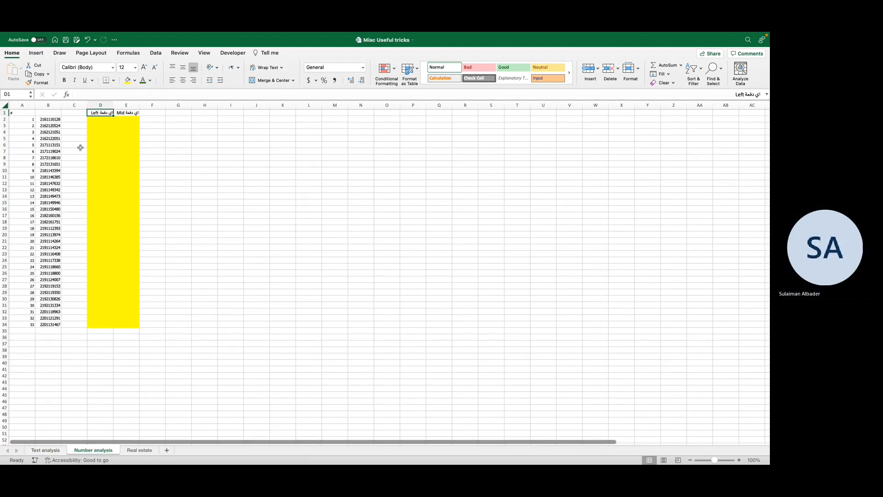
drag(50, 120, 51, 306)
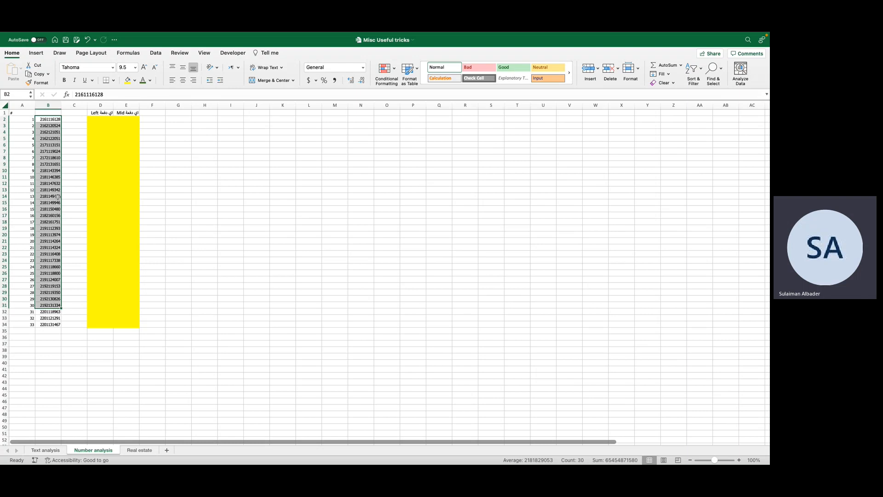
key(ctrl+Home)
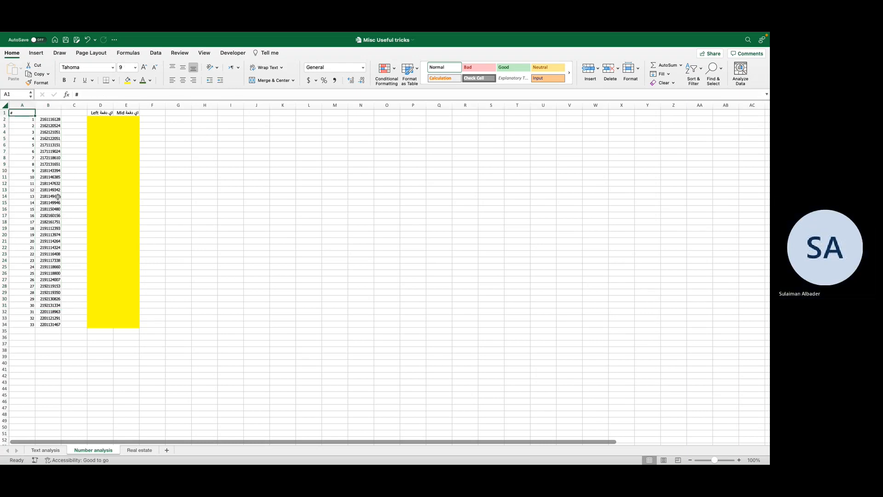
key(Right)
key(Down)
key(Right)
key(Right)
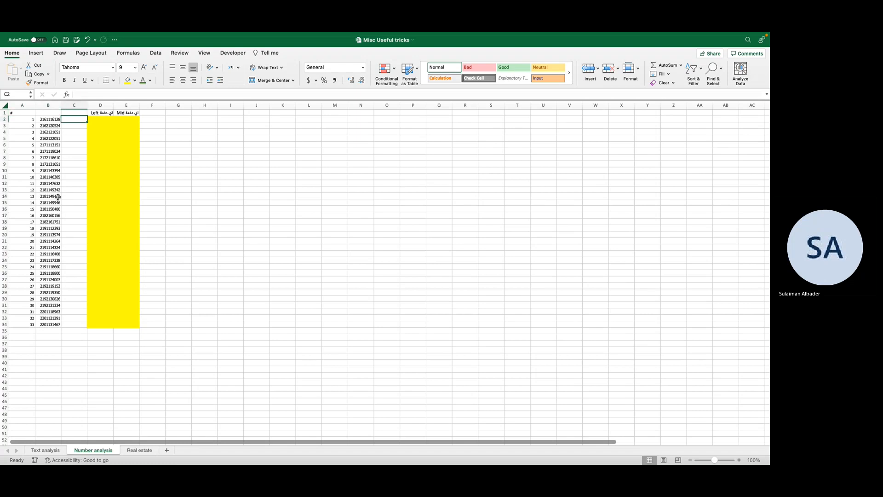
key(Left)
key(Left)
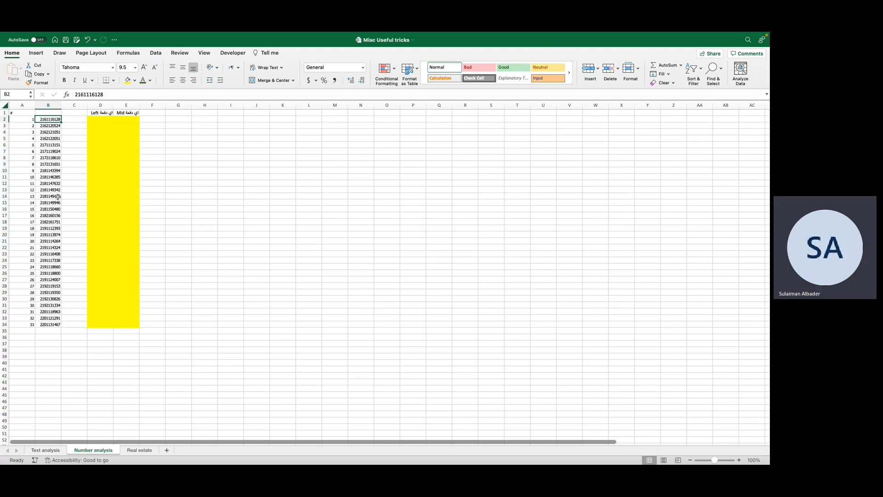
- Enter =LEFT(B2,3) in D2 to extract the first three digits of the number in B2
key(Right)
key(Right)
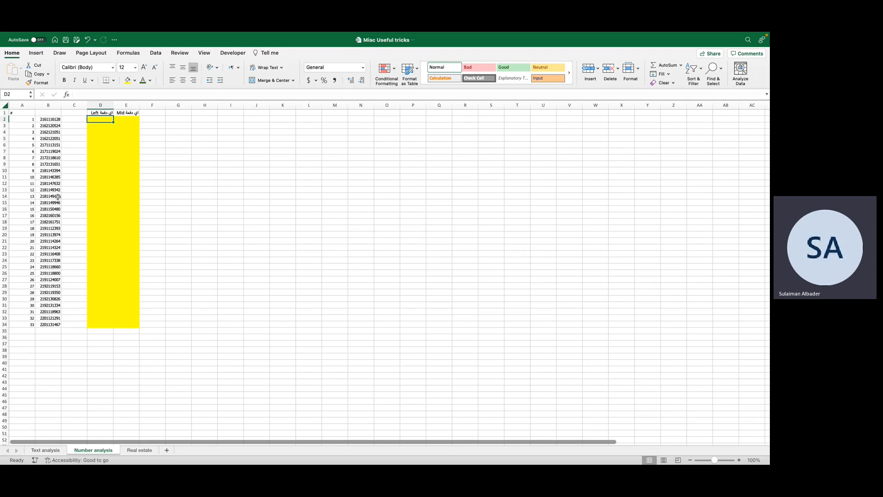
text(=)
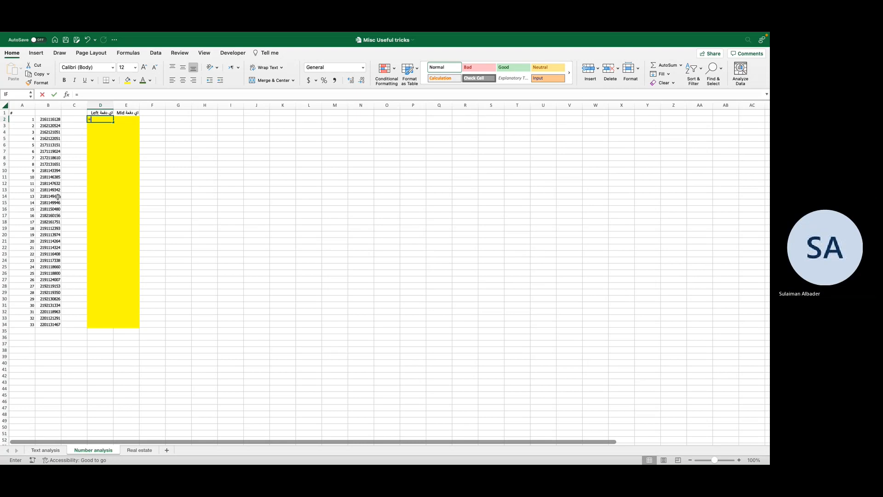
key(BackSpace)
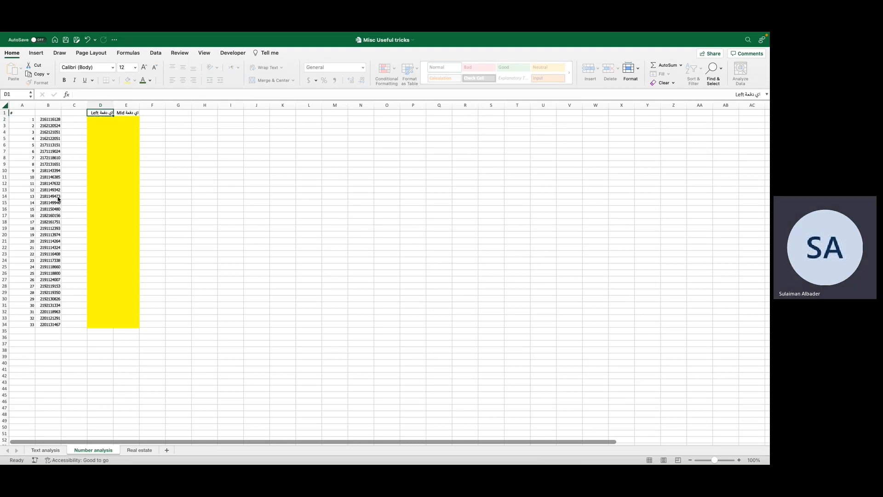
text(=LEFT()
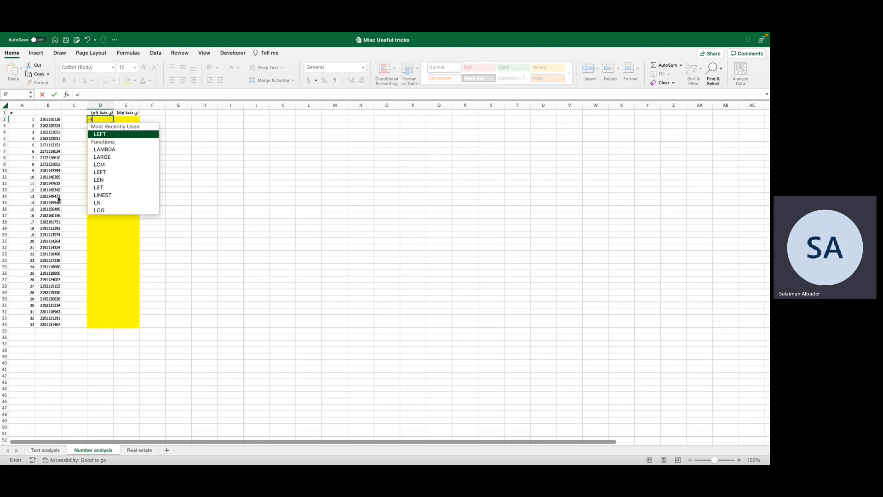
key(Left)
key(Left)
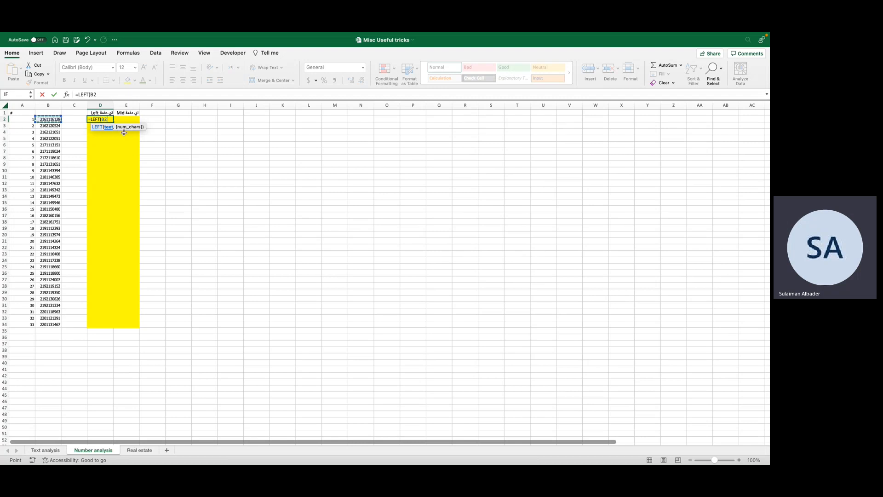
text(,3)
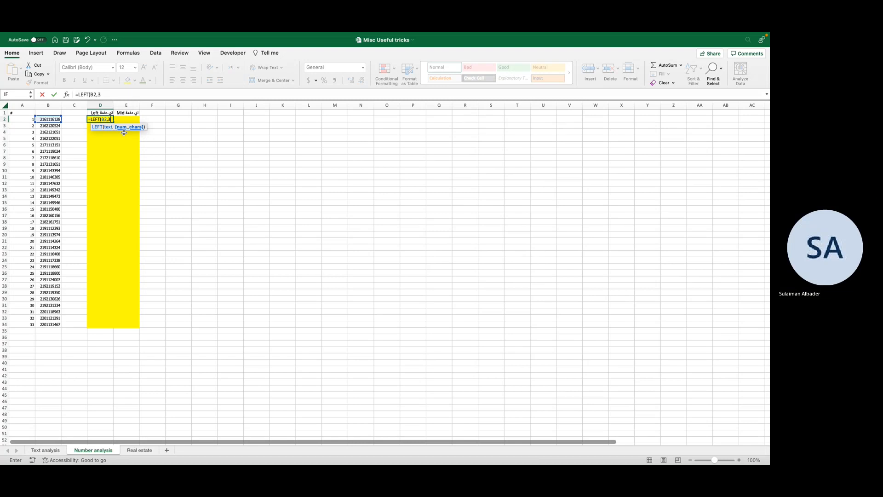
key(ctrl+Return)
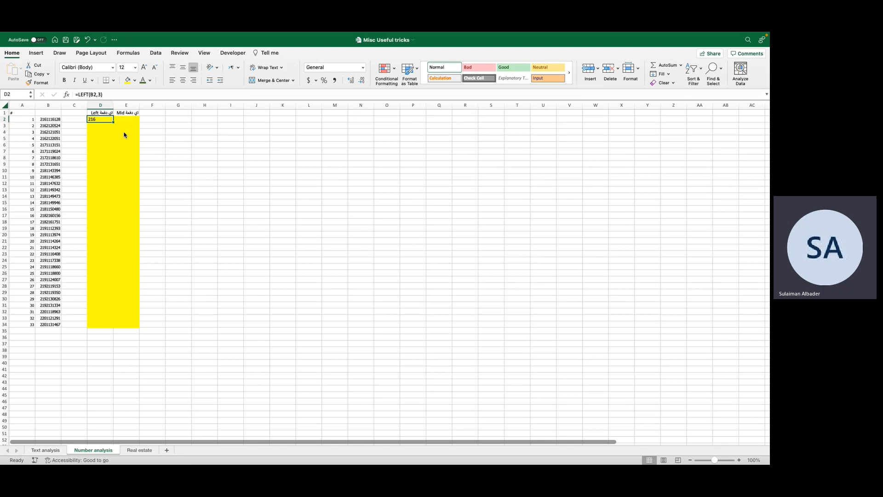
- Enter =MID(B2,2,2) in E2 to extract two digits of the number in B2, starting from its second digit
key(Right)
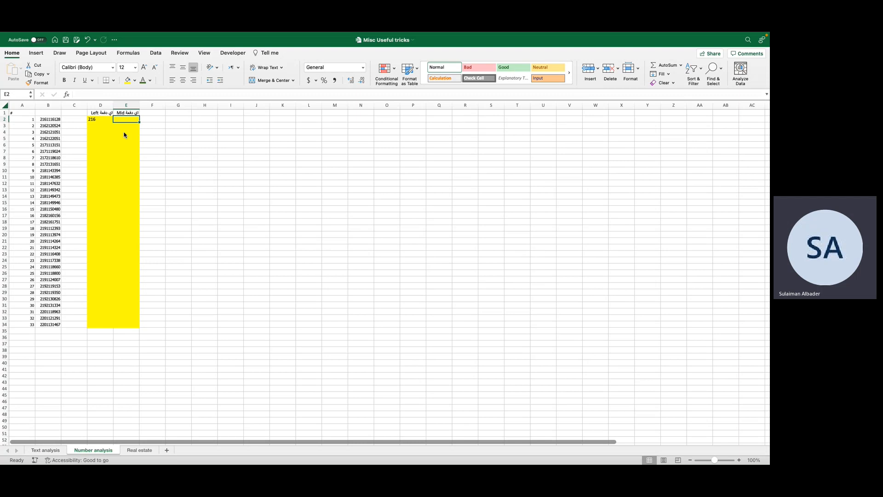
text(=mid)
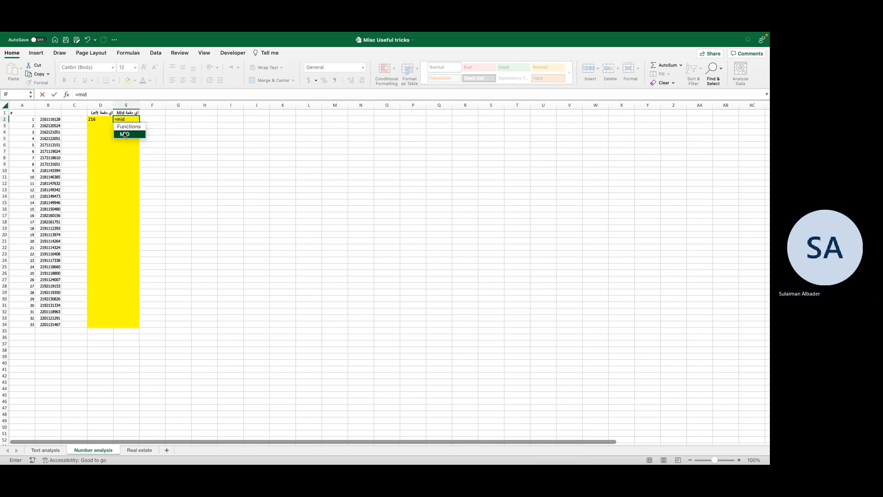
double_click(125, 135)
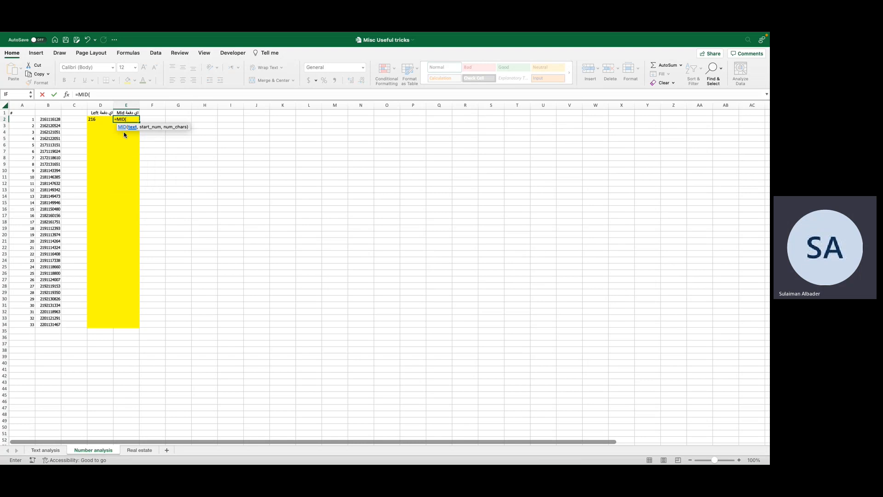
key(Left)
key(Left)
key(Left)
text(,)
text(,)
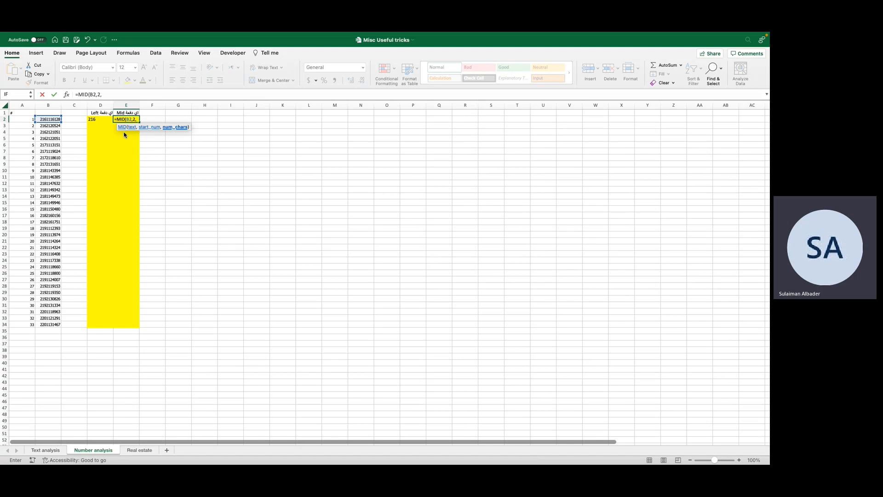
text(2))
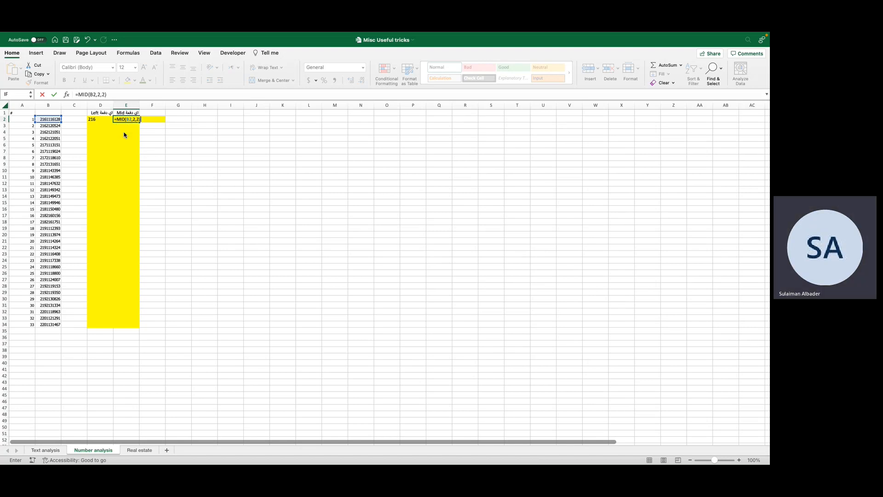
key(ctrl+Return)
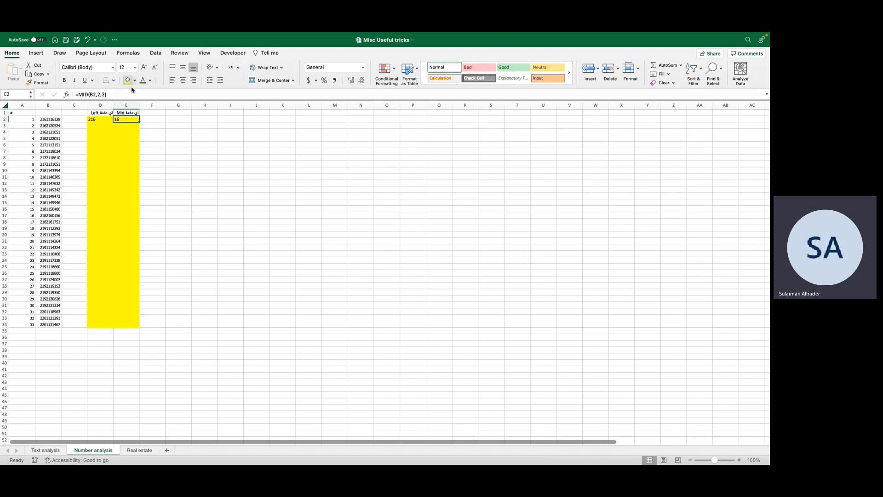
click(133, 95)
key(Return)
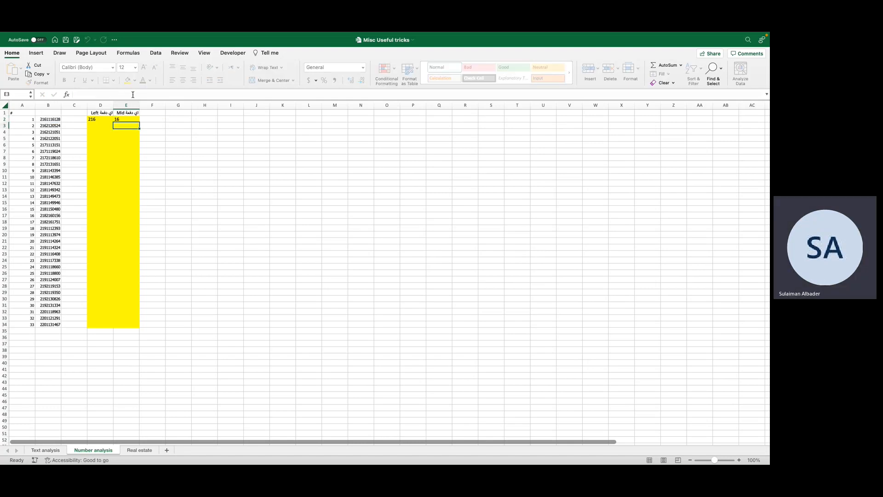
key(Up)
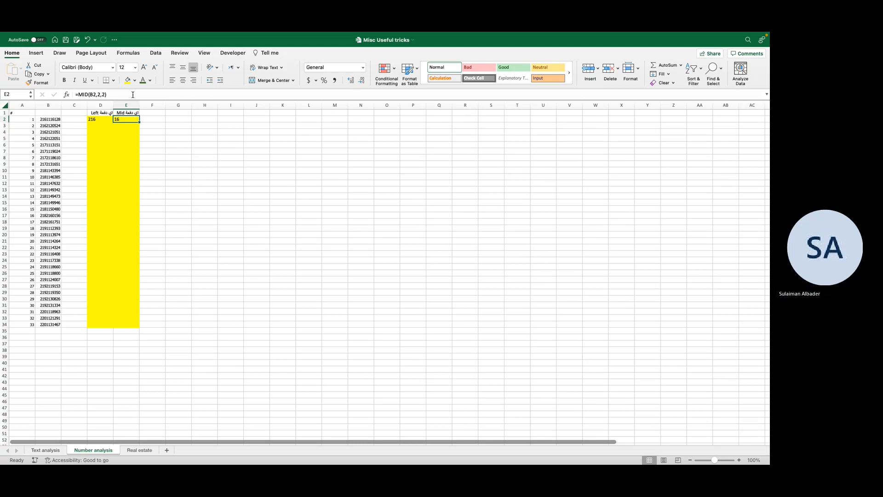
key(Return)
key(Up)
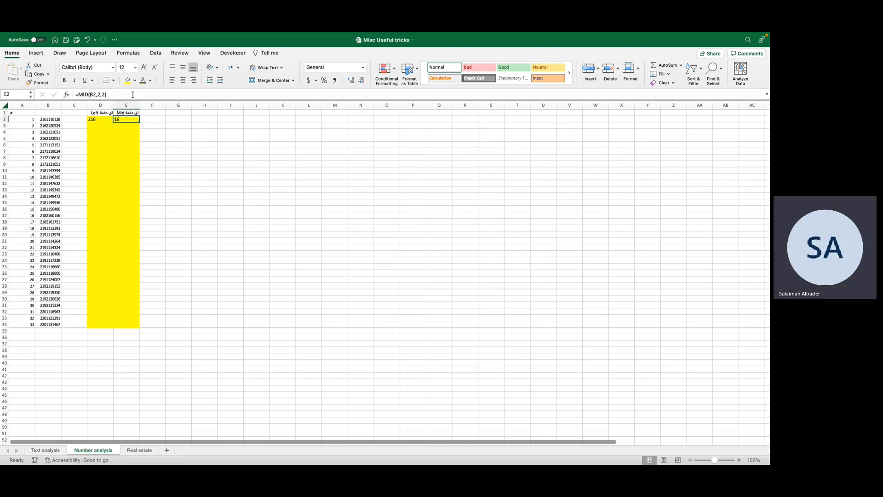
- Add the heading Year in F1 and enter =20&E2 in F2 to build the full four-digit year
key(Right)
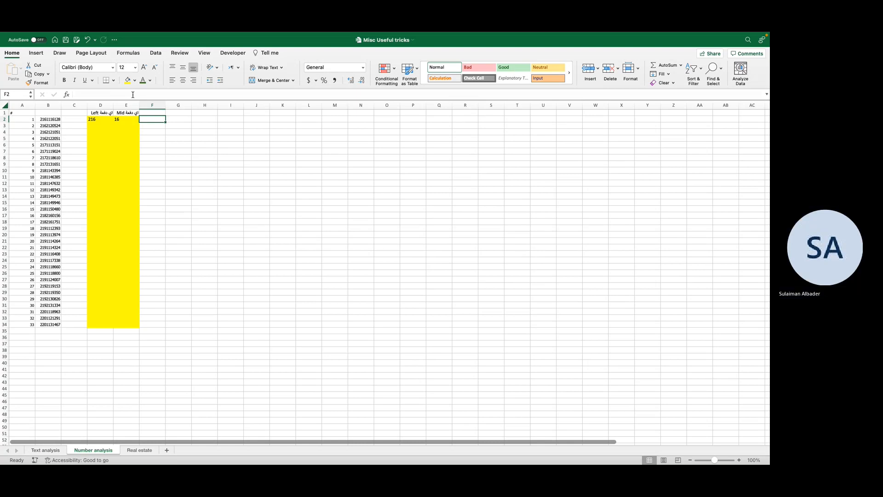
key(Up)
text(Year)
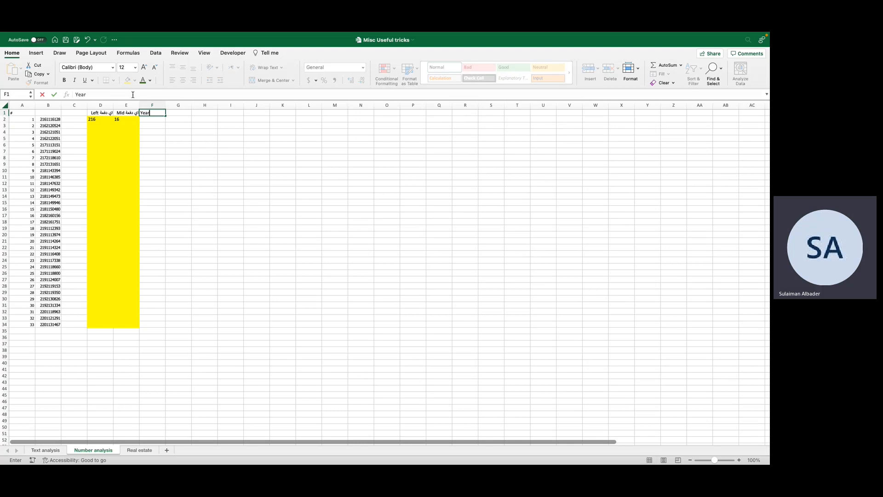
key(Return)
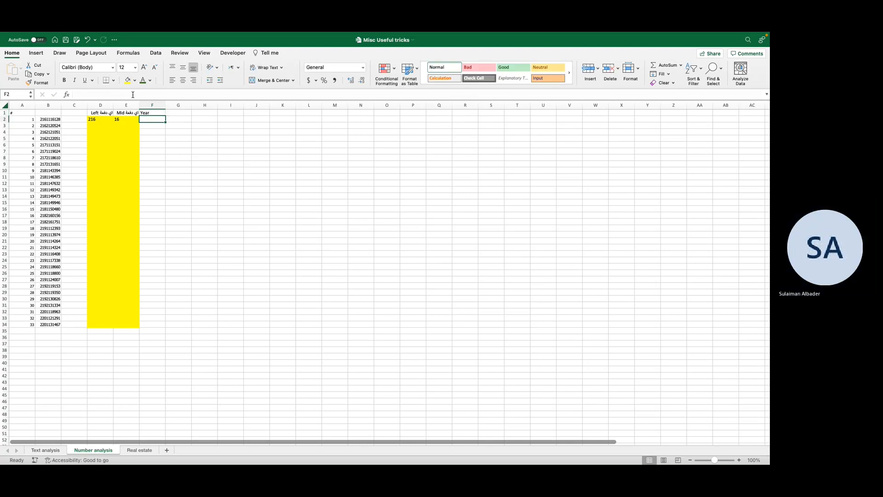
text(=)
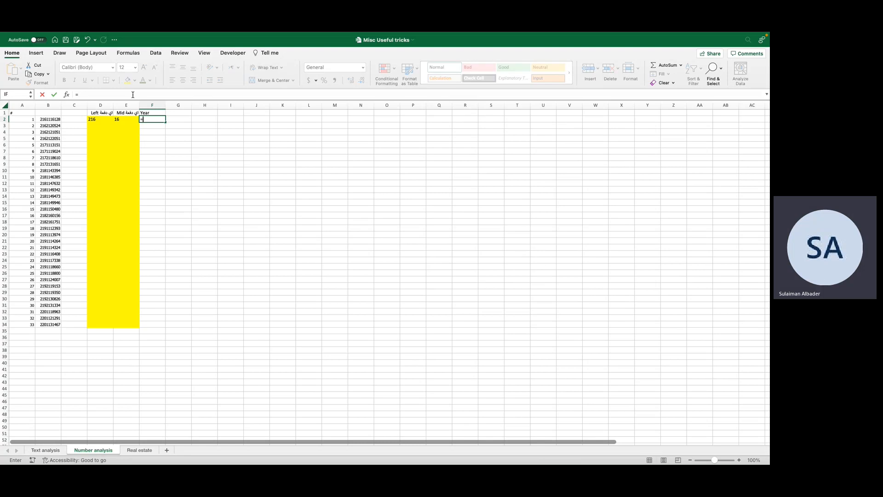
text(20&)
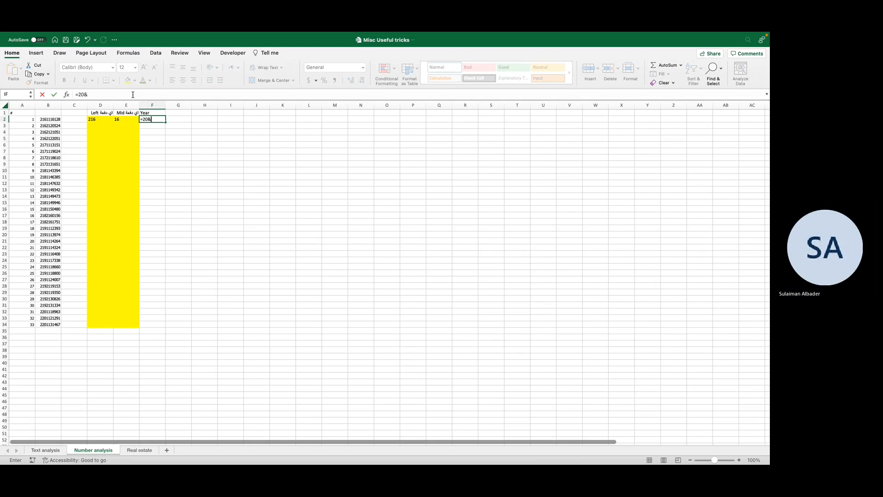
key(Left)
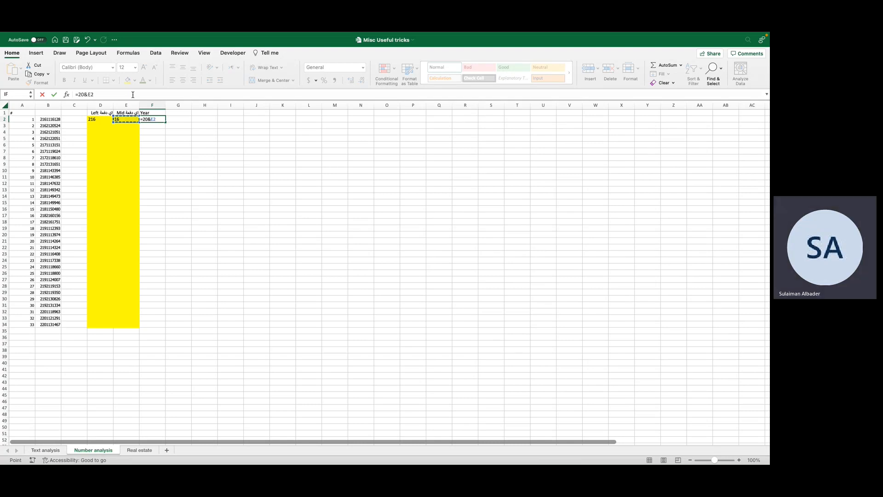
key(Return)
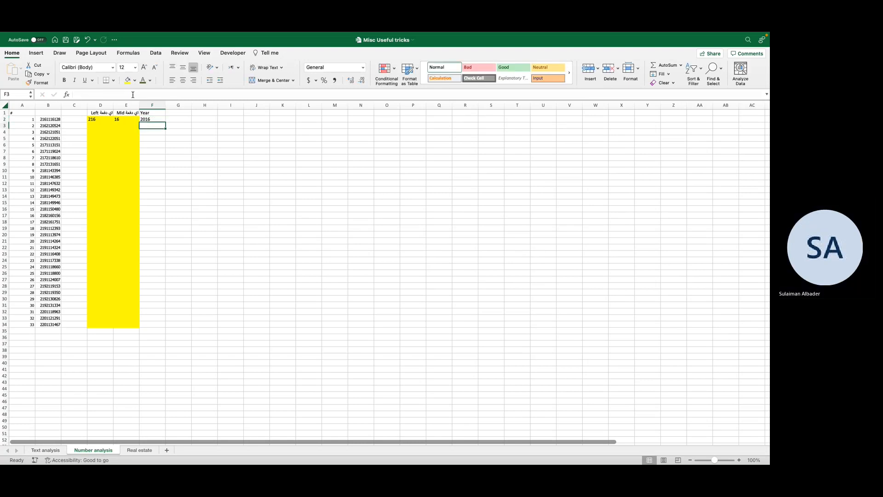
- Replace the E2 reference in the F2 formula with a nested MID function so that it reads =20&MID(B2,2,2)
key(Up)
text(=20&E)
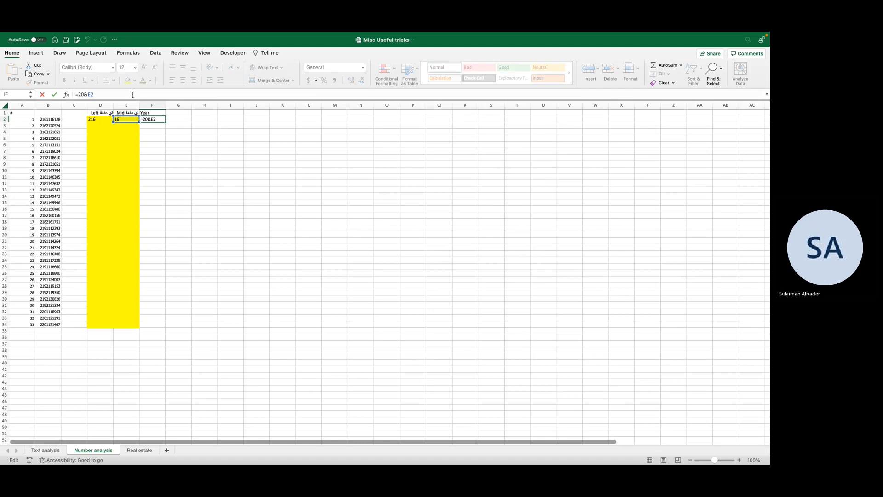
key(BackSpace)
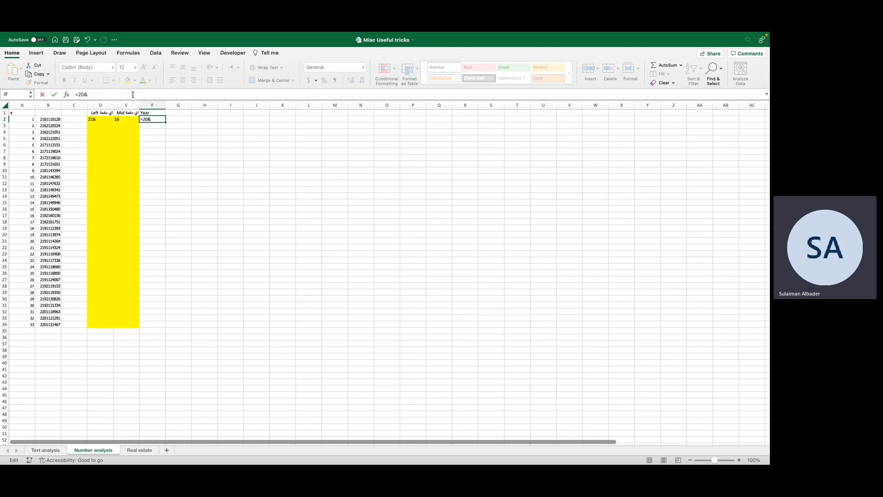
text(mid)
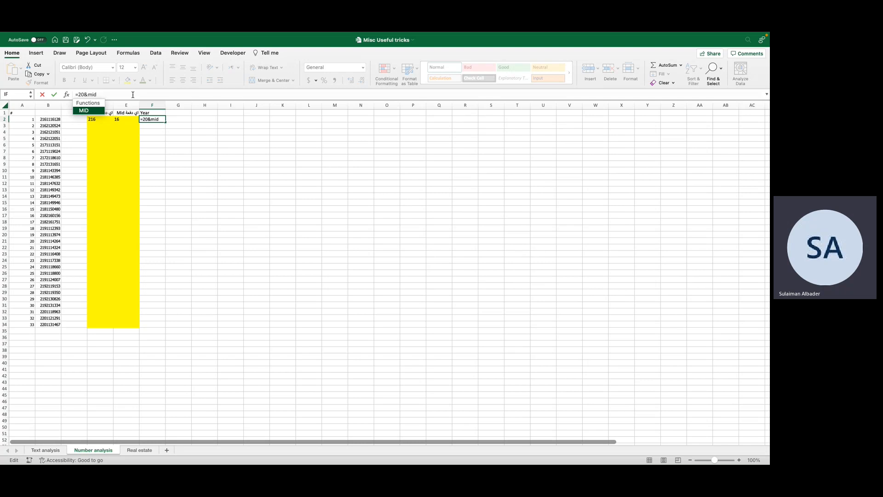
text(()
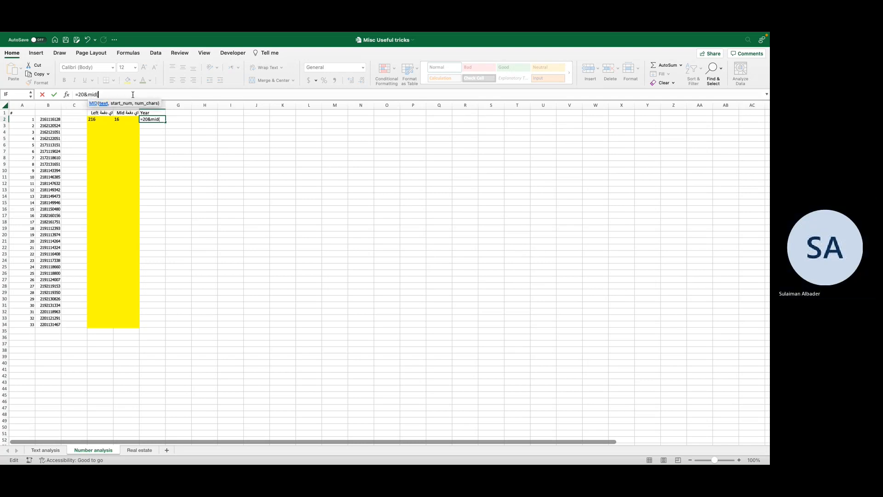
click(47, 120)
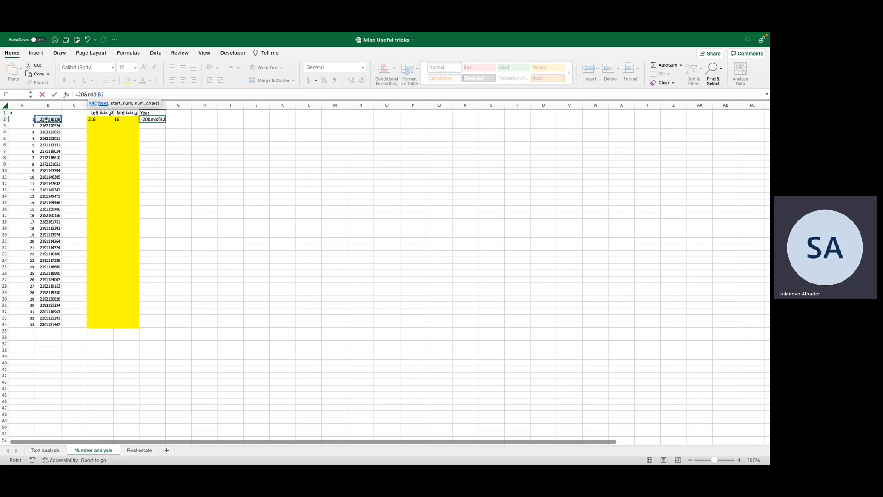
text(,2,2)
key(Return)
- Compare the MID formula in E2 with the nested MID part of the Year formula in F2
key(Up)
key(Left)
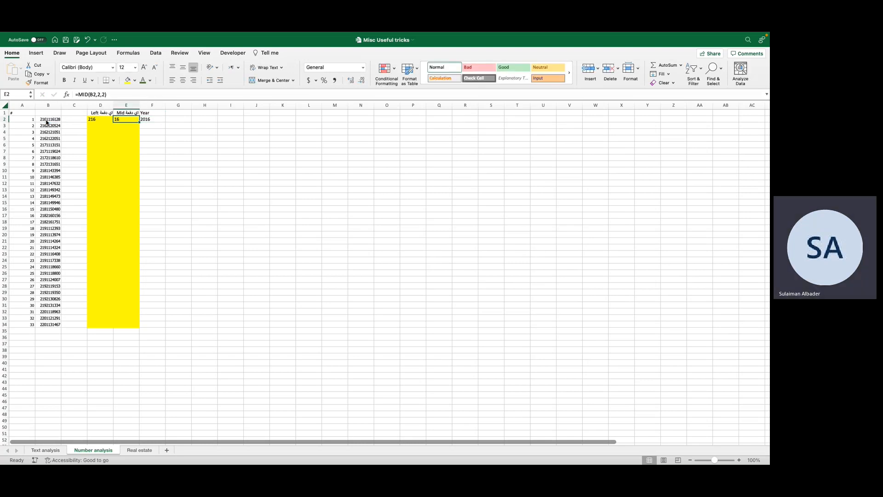
drag(115, 94, 68, 95)
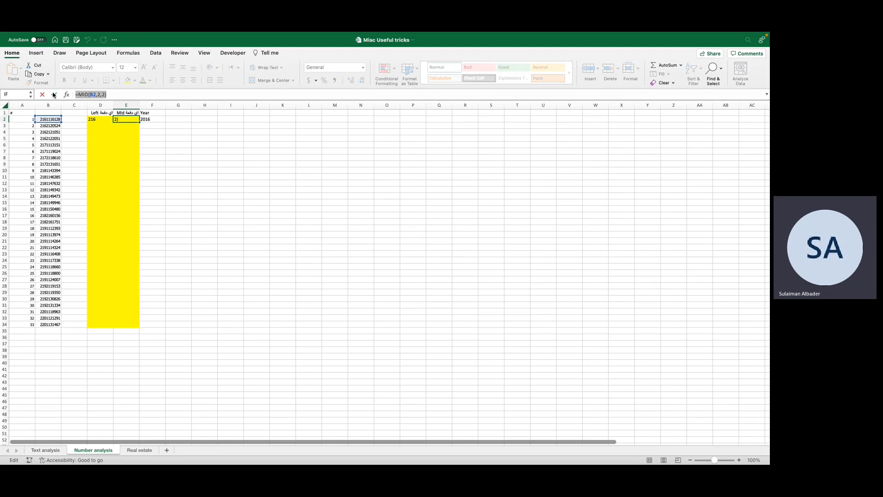
key(Return)
key(Right)
key(Up)
drag(130, 95, 90, 94)
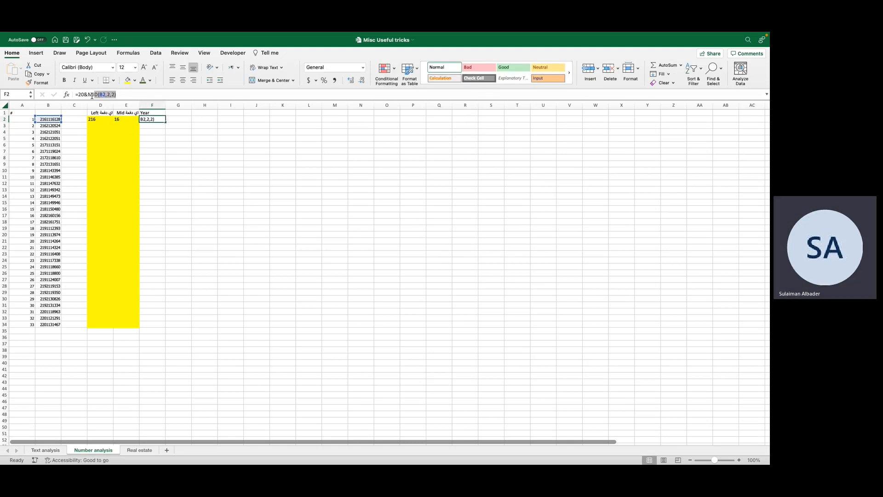
key(Return)
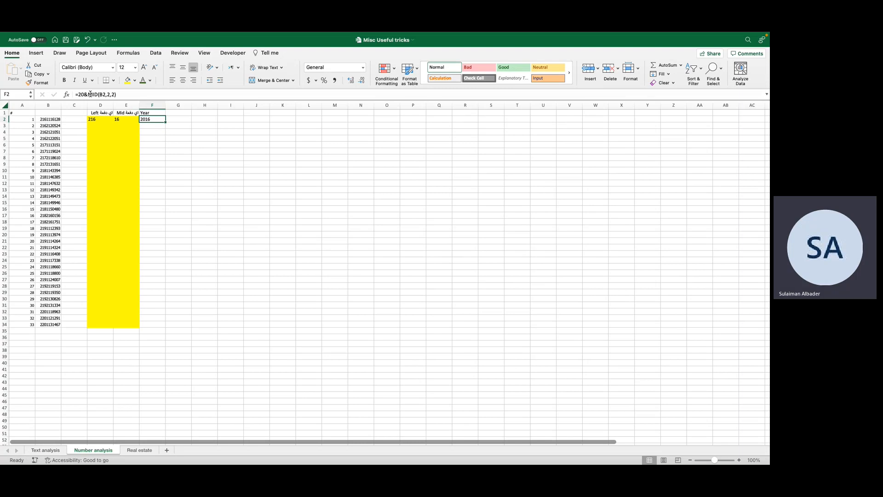
- Examine the Year formula in F2 part by part, from the 20 prefix through the MID arguments
click(90, 94)
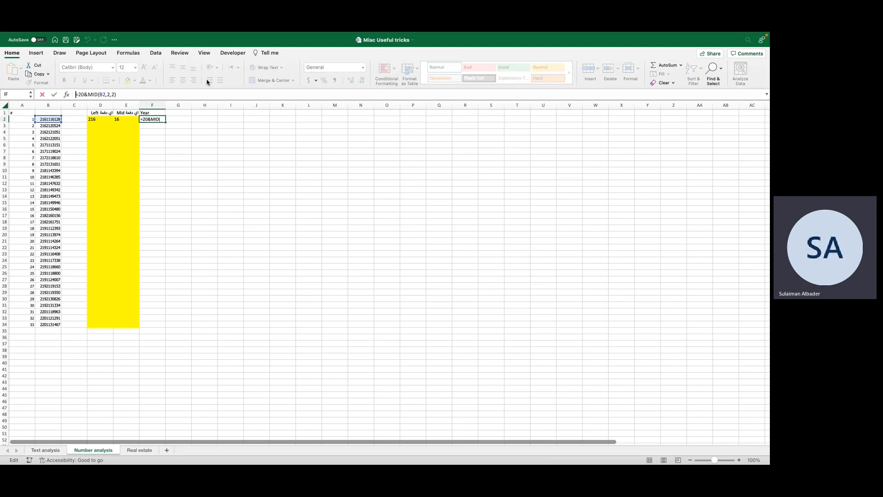
key(Right)
key(Right)
key(Right)
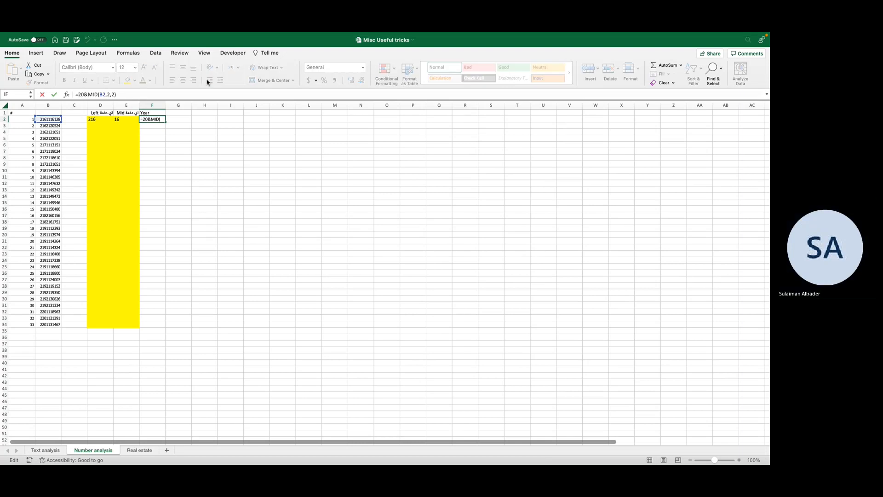
key(Right)
key(Right)
key(Right)
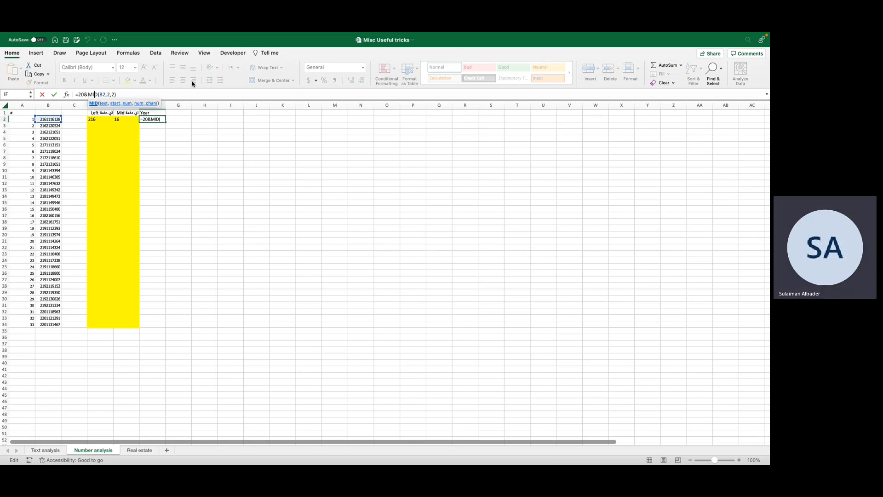
key(Right)
key(Right)
key(Right)
key(Right)
key(Right)
key(Right)
key(Right)
key(Right)
key(Return)
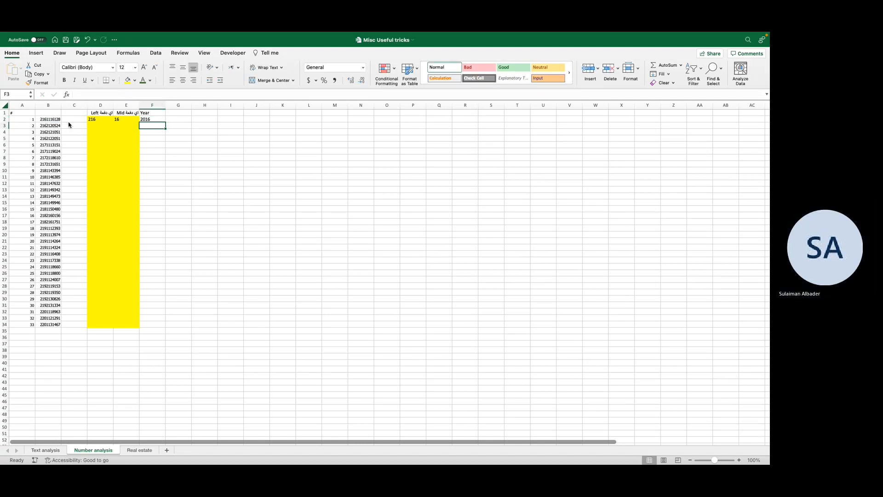
- Copy the LEFT, MID and Year formulas from D2:F2 down through row 34, and return to F2
key(Up)
key(Left)
key(Left)
key(shift+Right)
key(shift+Right)
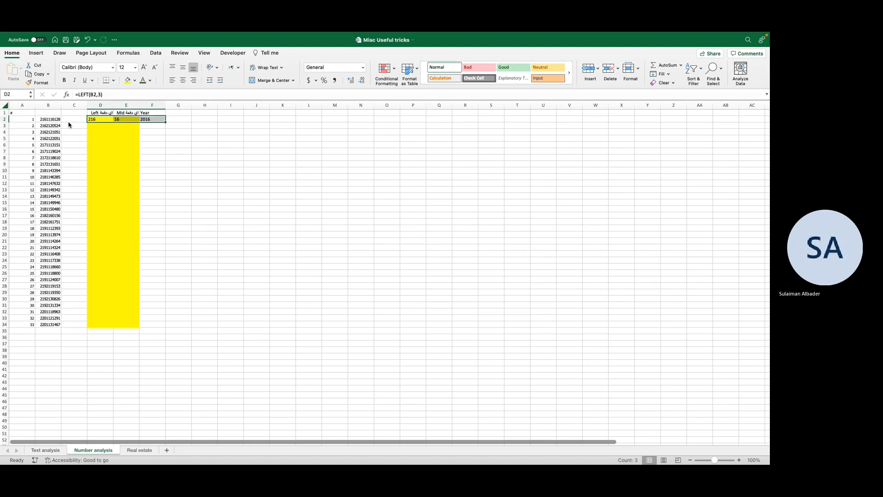
key(super+c)
key(Left)
key(Left)
key(super+Down)
key(Right)
key(Right)
key(shift+Right)
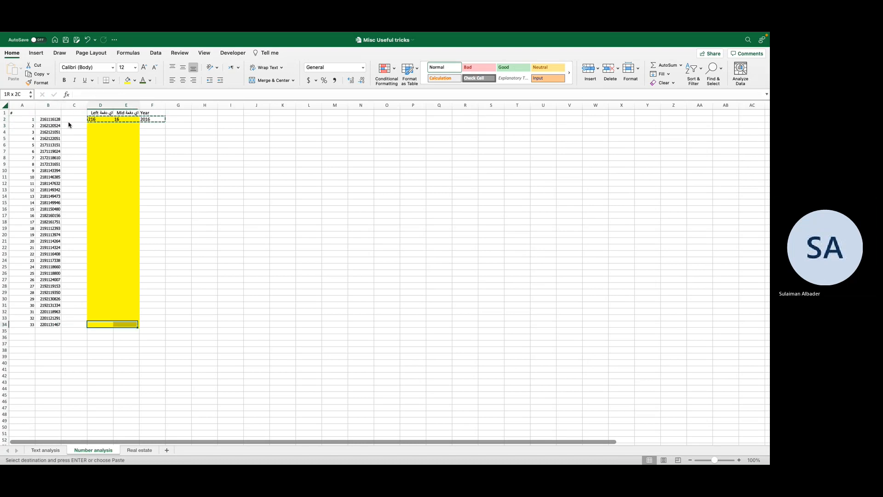
key(shift+Right)
key(shift+super+Up)
key(super+v)
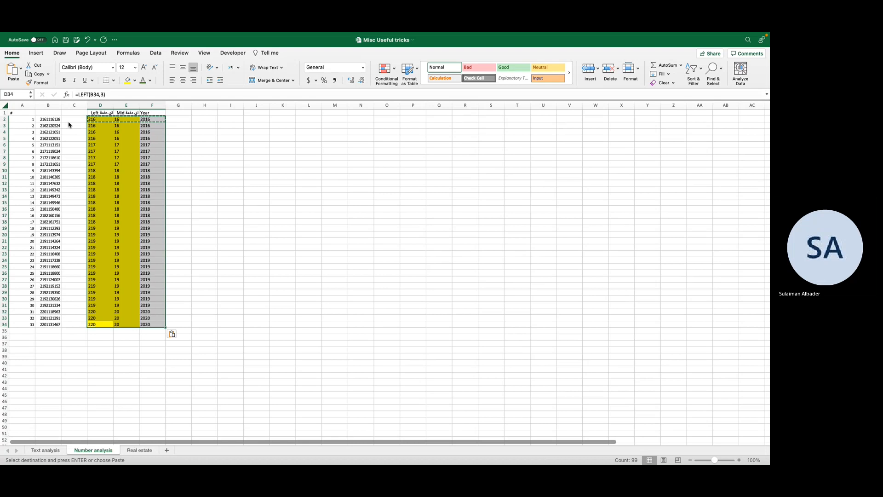
key(Escape)
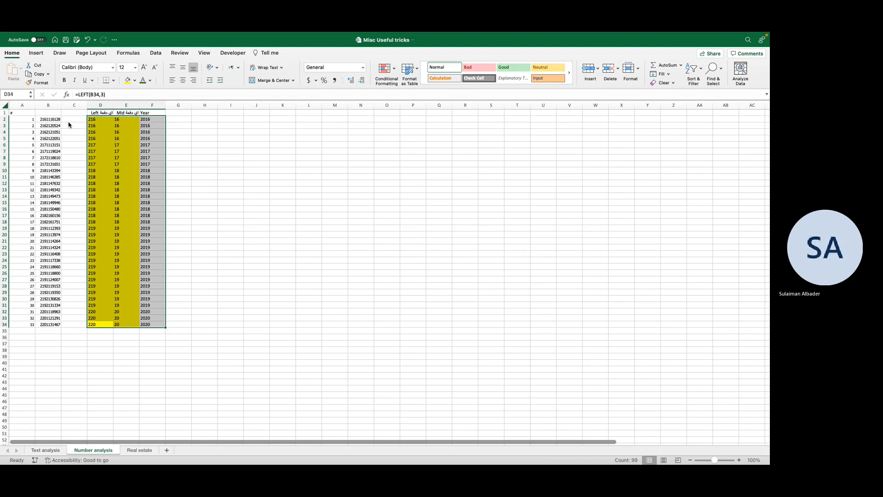
key(Right)
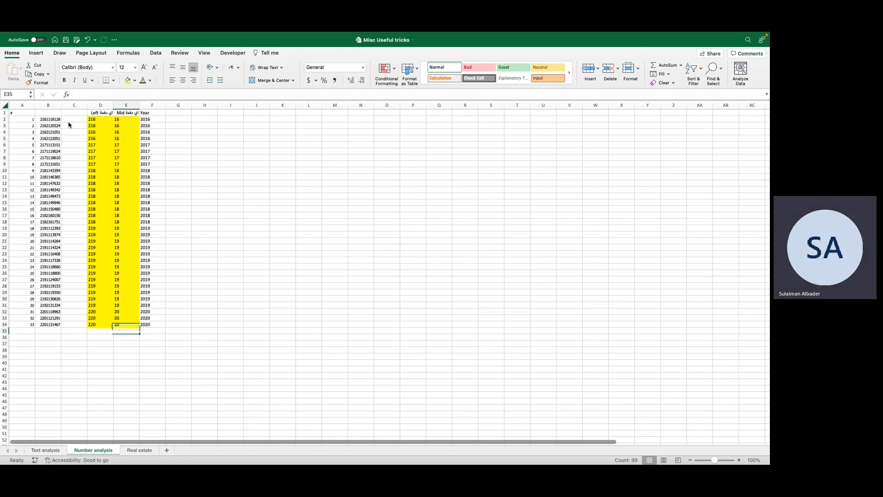
key(Right)
key(super+Up)
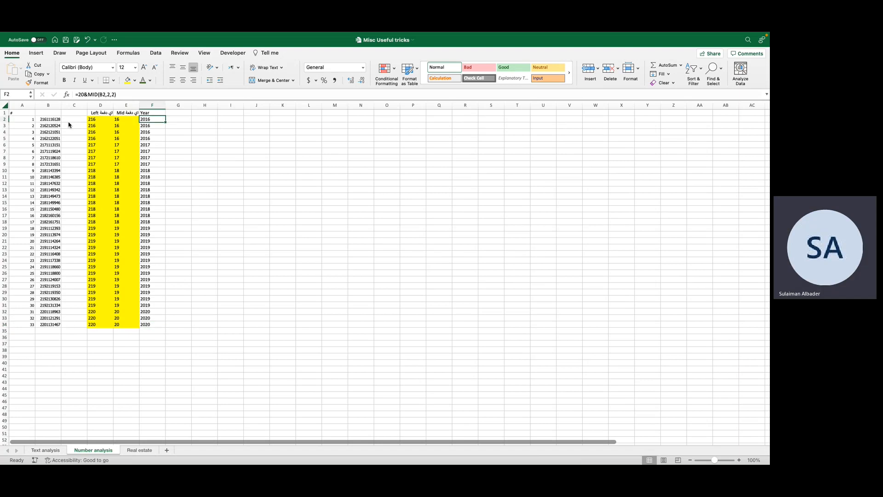
- Open the Real estate sheet and go to cell L2 under the Unique heading
key(shift+super+Down)
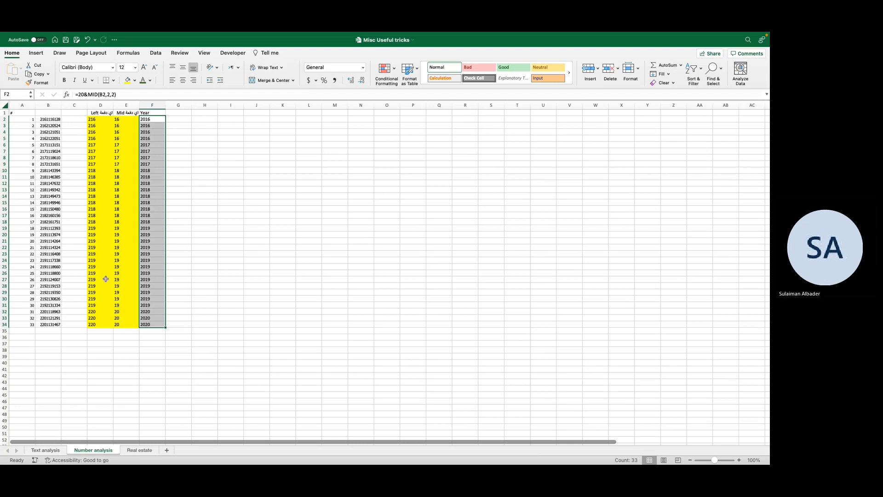
click(140, 450)
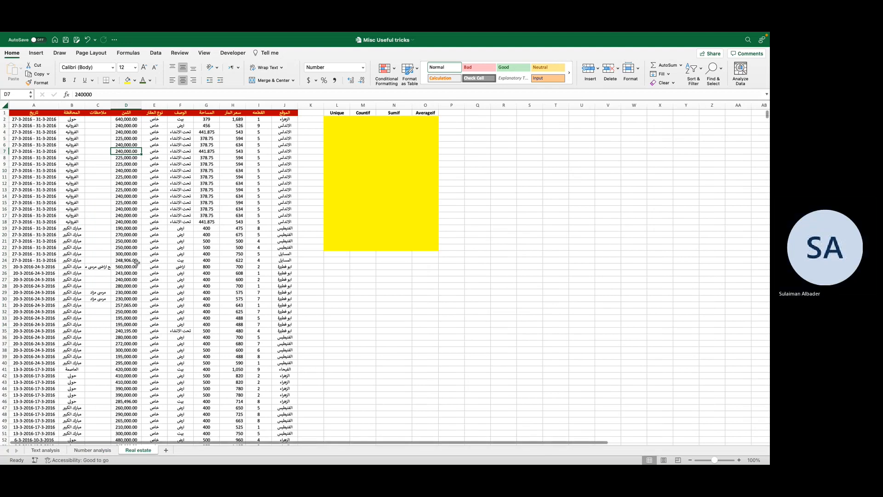
scroll(145, 165, up, 2)
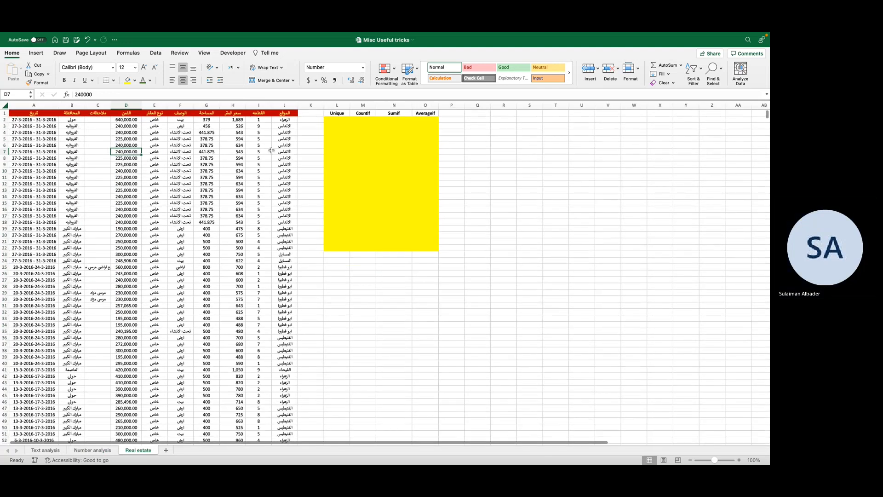
click(341, 118)
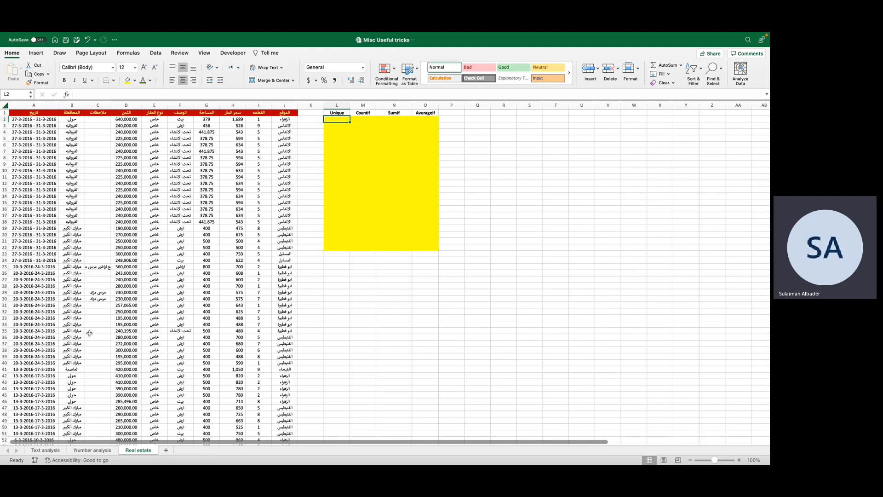
click(51, 452)
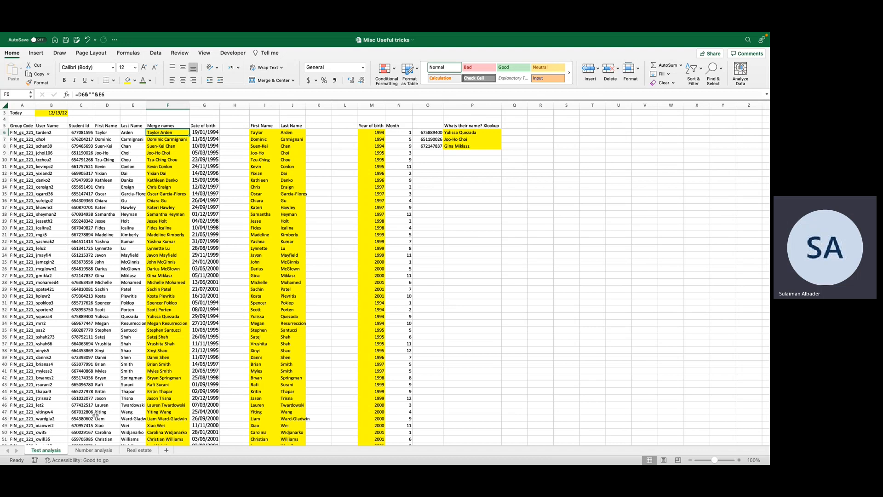
click(139, 451)
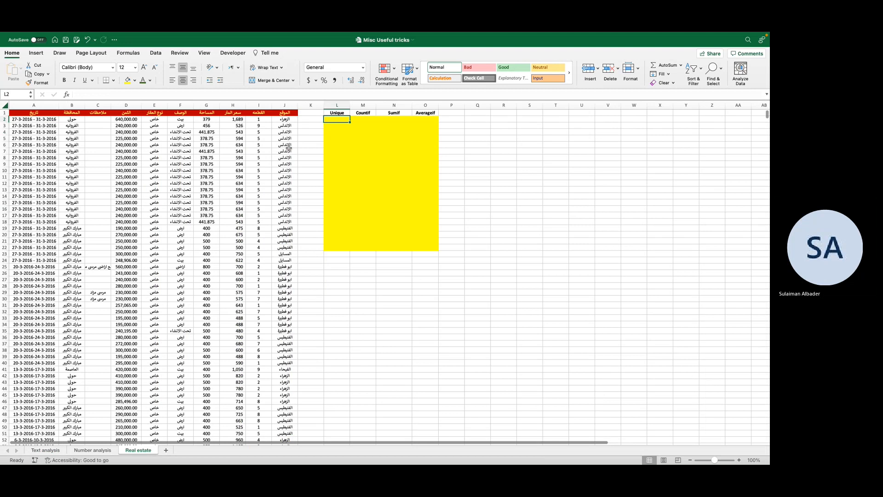
- Examine the location entries in column J from the first data row to the last row of the list
click(285, 126)
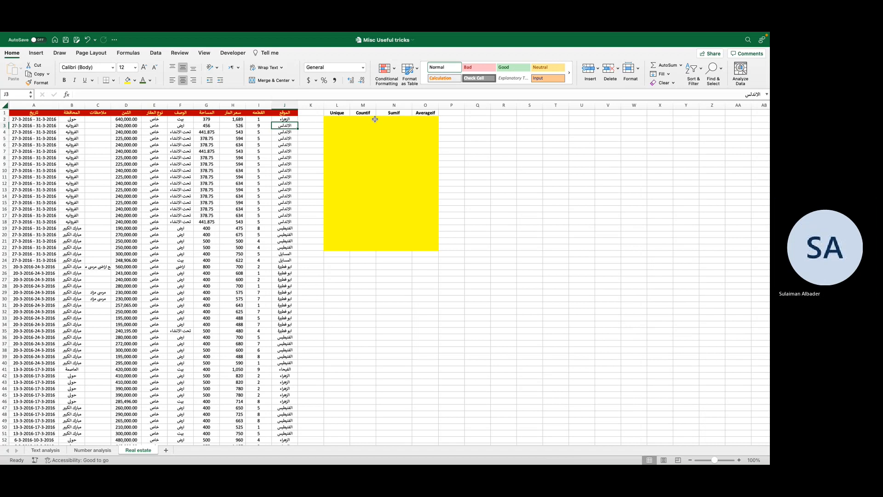
key(Up)
key(Right)
key(Right)
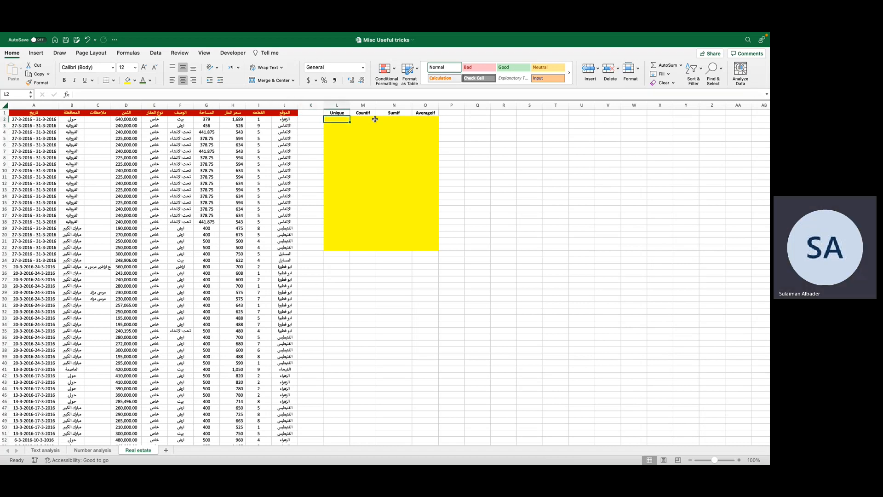
key(Left)
key(Left)
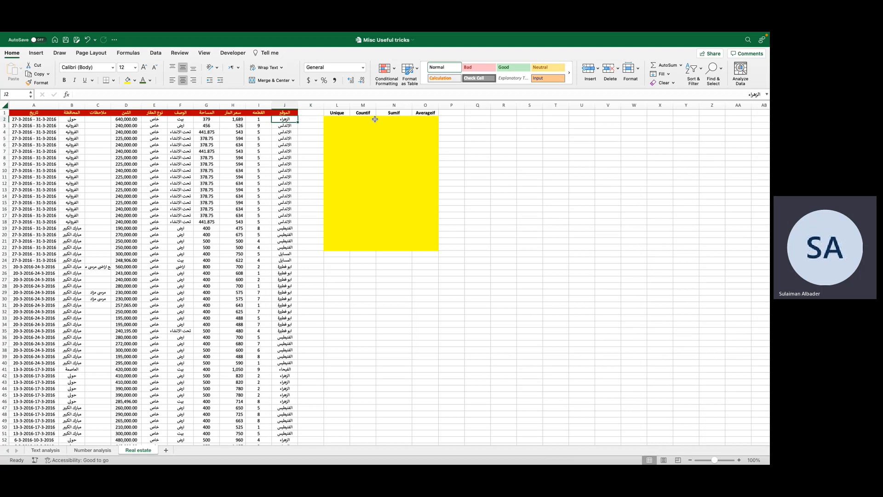
key(ctrl+Down)
key(ctrl+Up)
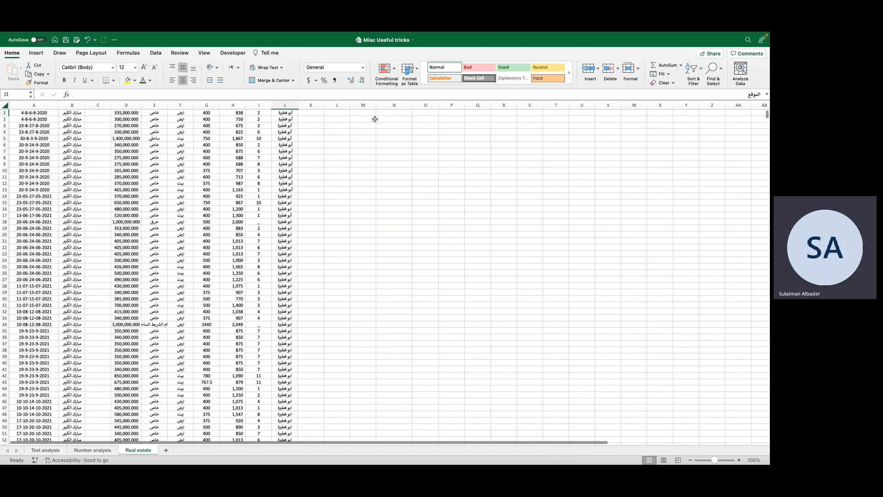
scroll(314, 244, down, 10)
key(ctrl+Down)
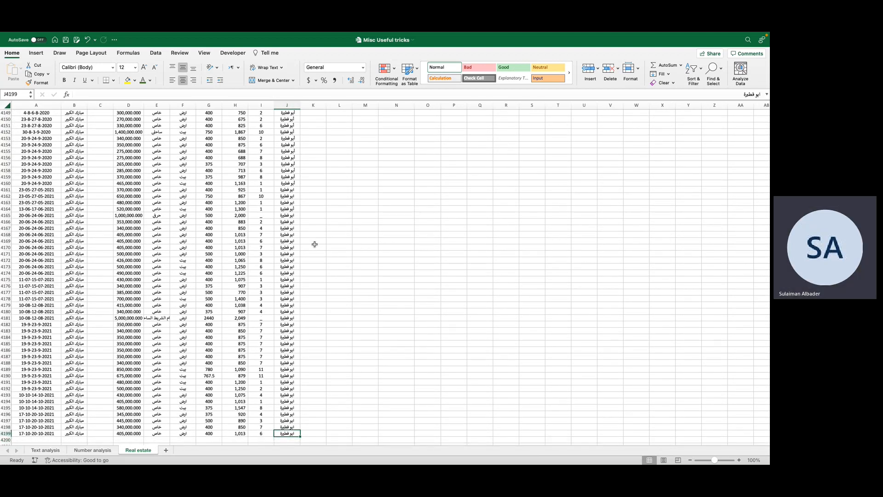
key(ctrl+Up)
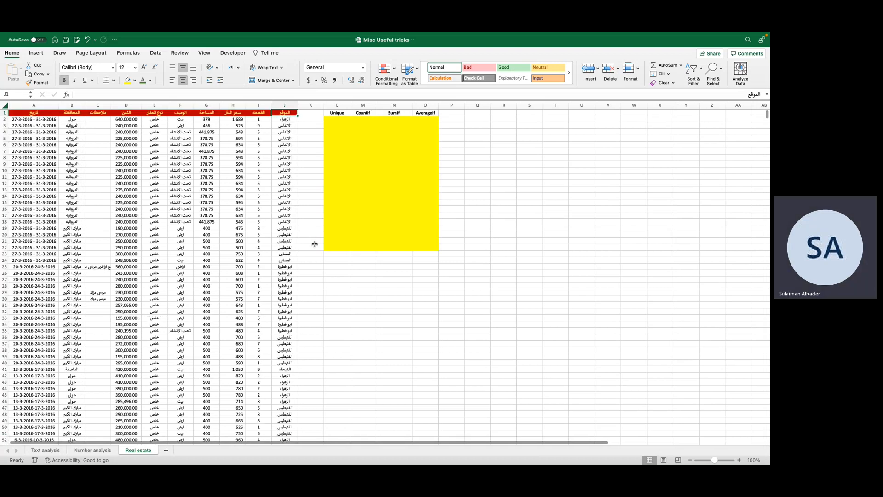
- Review the Unique, Countif, Sumif and Averageif columns along row 2 and compare them with the price column D
key(Down)
key(Right)
key(Right)
key(Right)
key(Left)
key(Left)
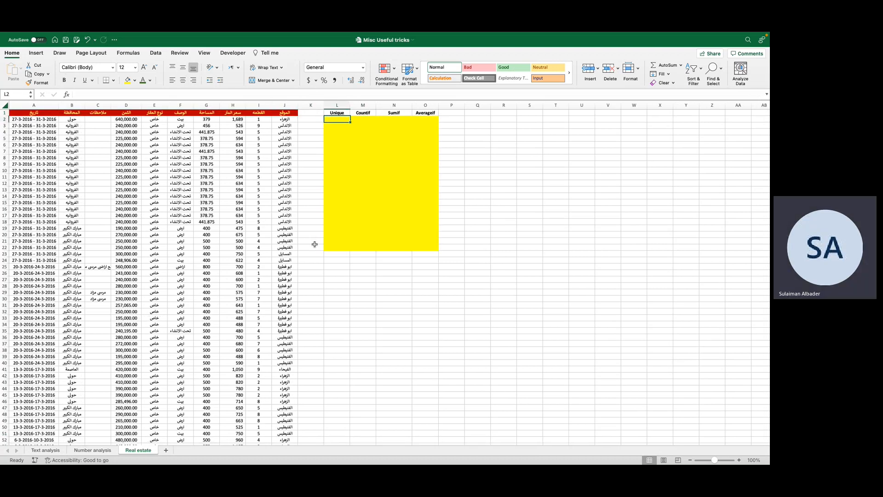
key(Right)
key(Right)
key(Right)
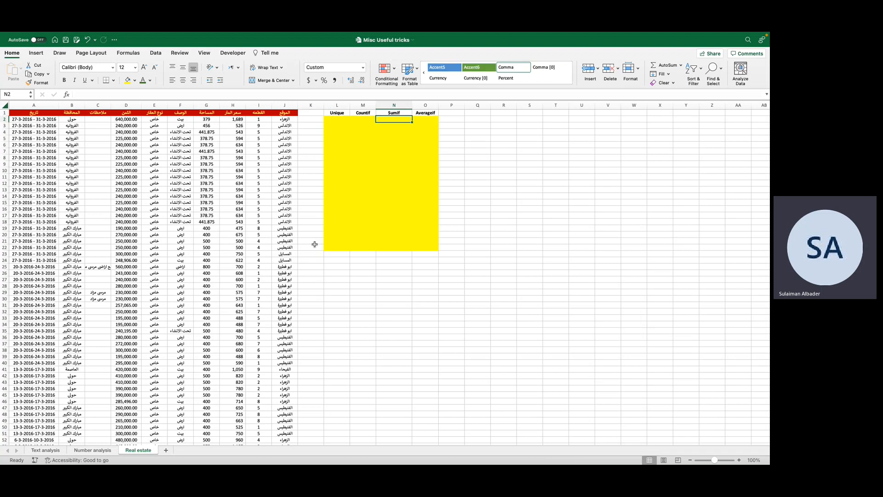
key(Left)
key(Left)
key(Left)
key(Left)
key(Left)
key(Left)
key(Left)
key(Left)
key(Left)
key(Left)
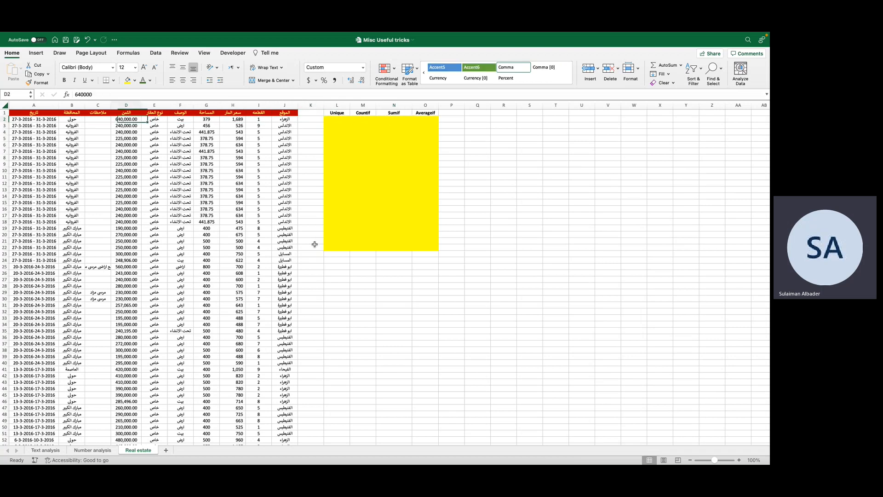
key(Right)
key(Right)
key(Right)
key(Right)
key(Right)
key(Right)
key(Right)
key(Right)
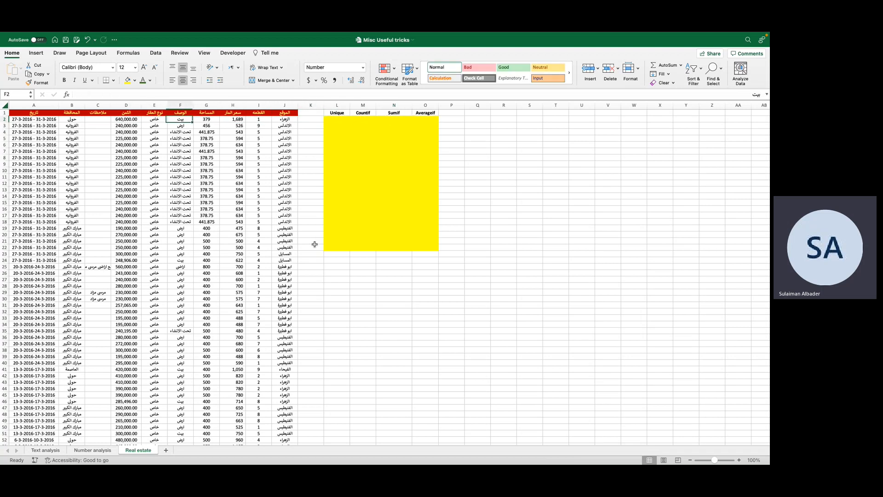
key(Right)
key(Right)
key(Right)
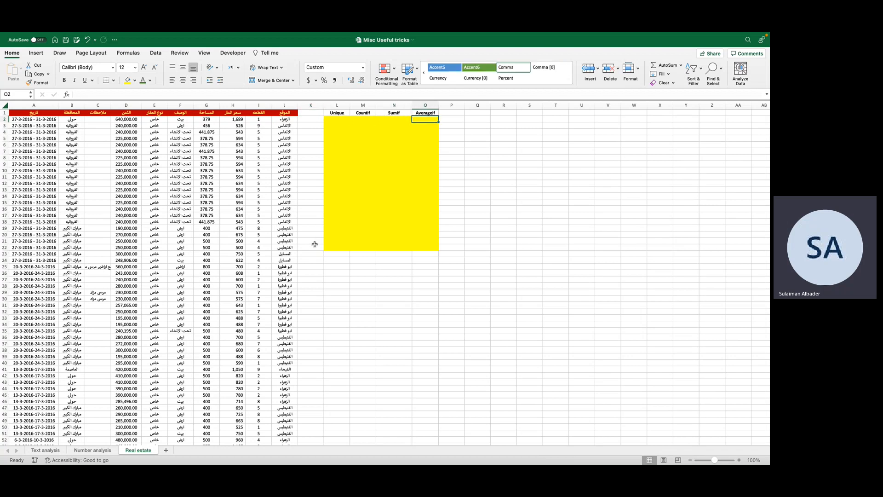
- List the distinct locations from L2 with =UNIQUE(J2:J4199) and select the resulting list down to L22
key(Left)
key(Left)
key(Left)
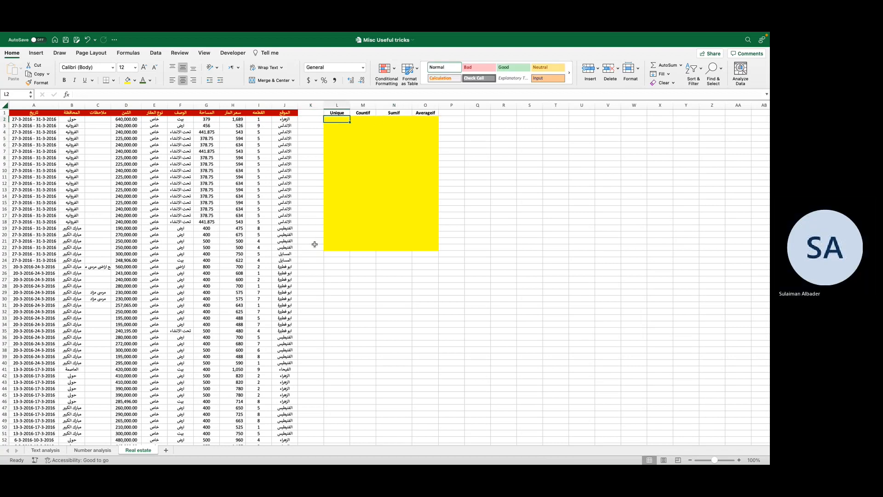
text(=)
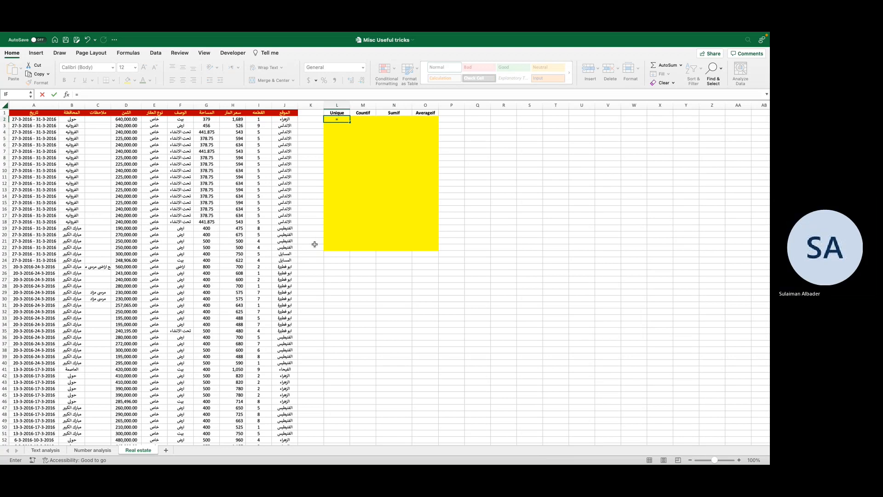
text(uniq)
key(Tab)
key(Left)
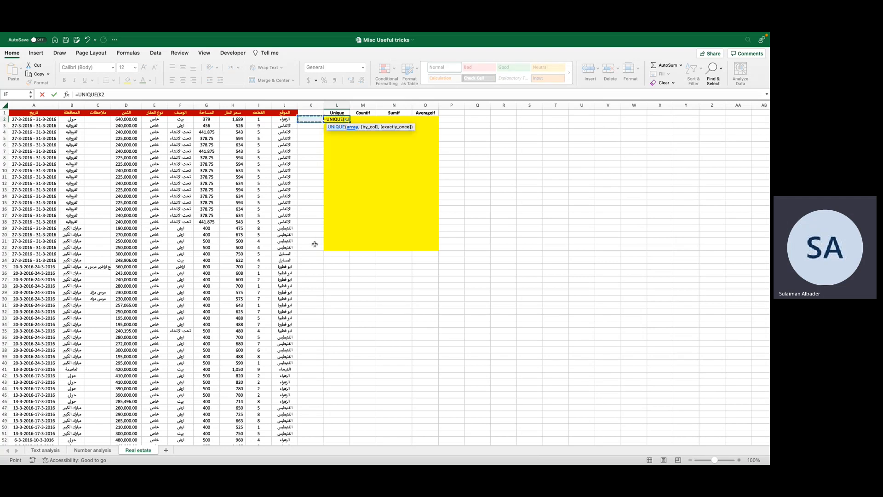
key(Left)
key(ctrl+shift+Down)
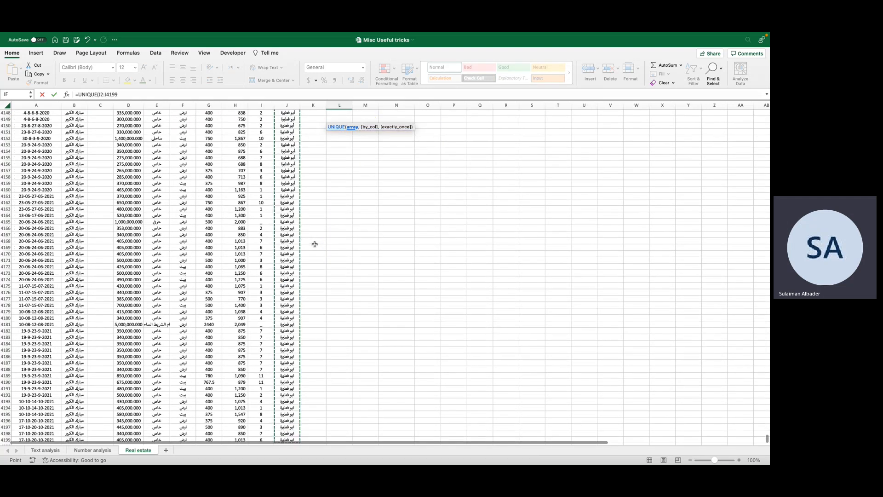
key(Return)
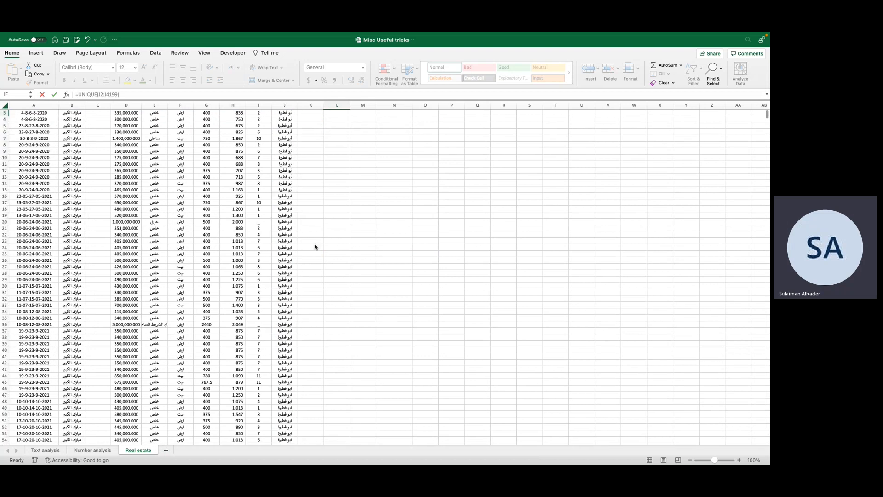
scroll(315, 247, up, 2)
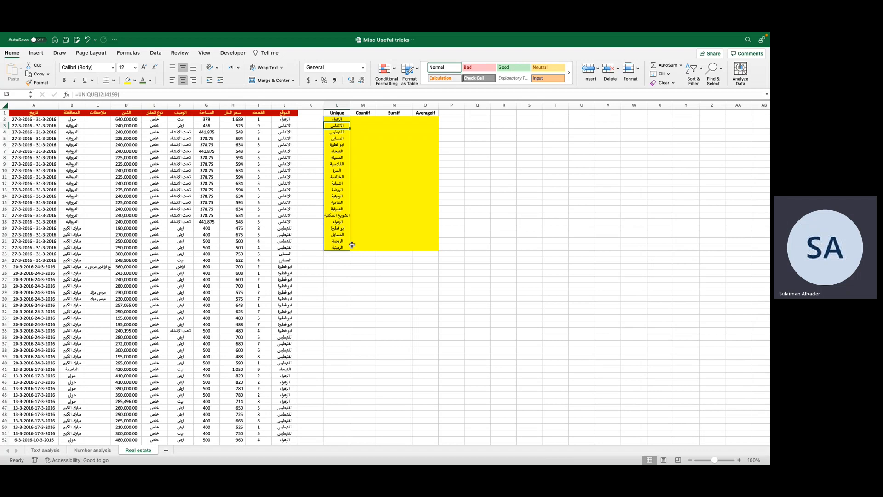
key(Right)
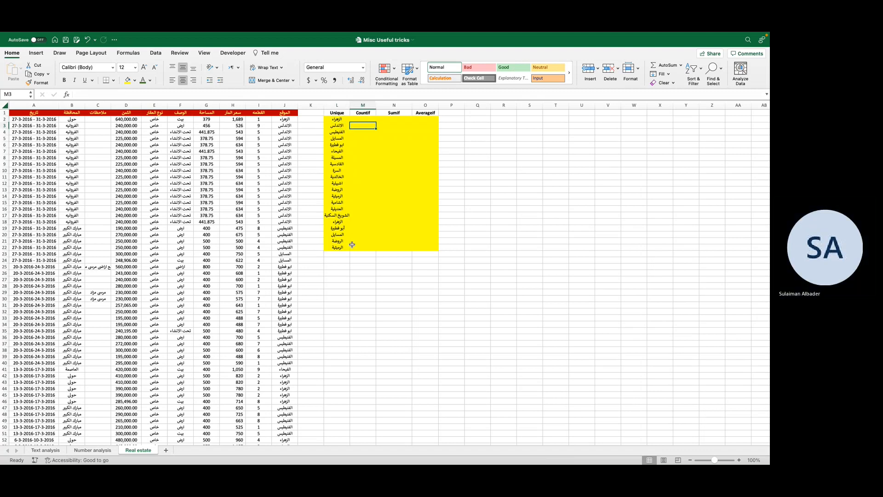
key(Up)
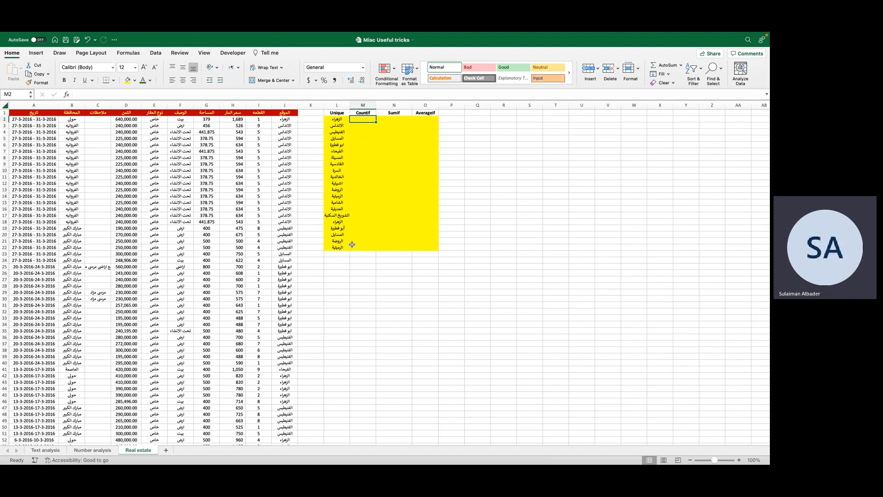
key(Left)
key(ctrl+shift+Down)
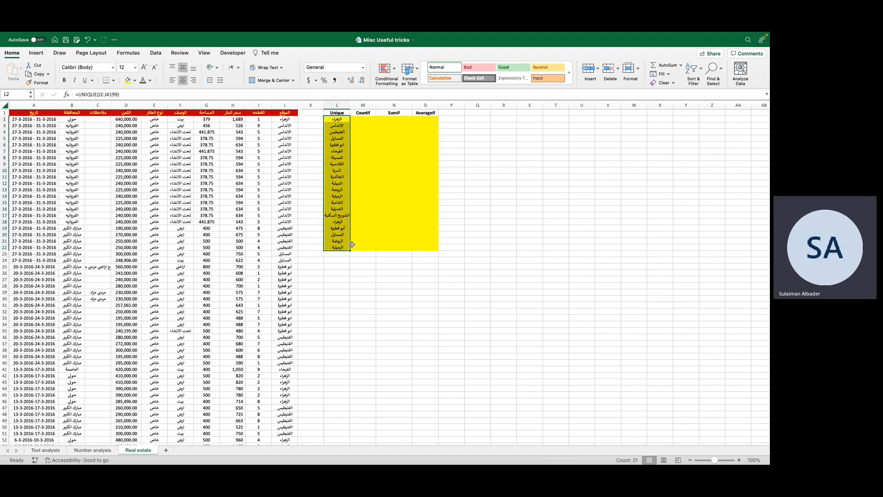
- Count the first unique location's transactions in M2 with =COUNTIFS($J$2:$J$4199,L2), locking the location range, and return to M2
key(Right)
text(=cou)
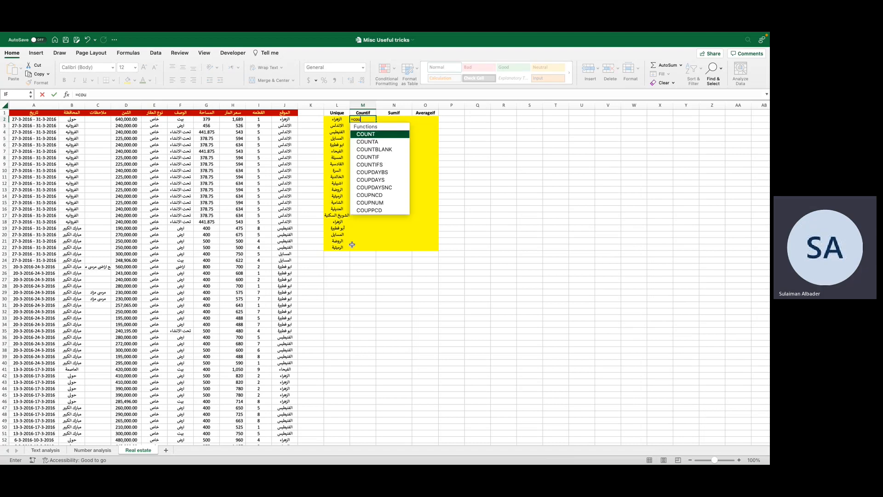
text(ntif)
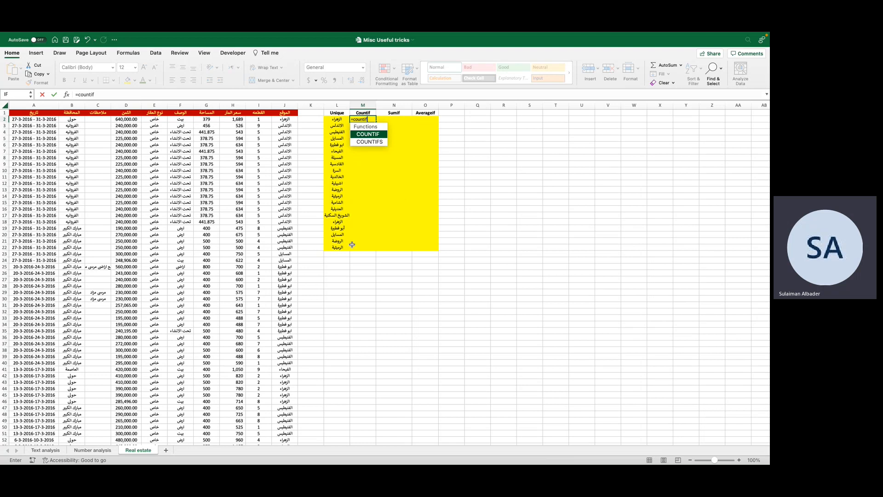
double_click(374, 143)
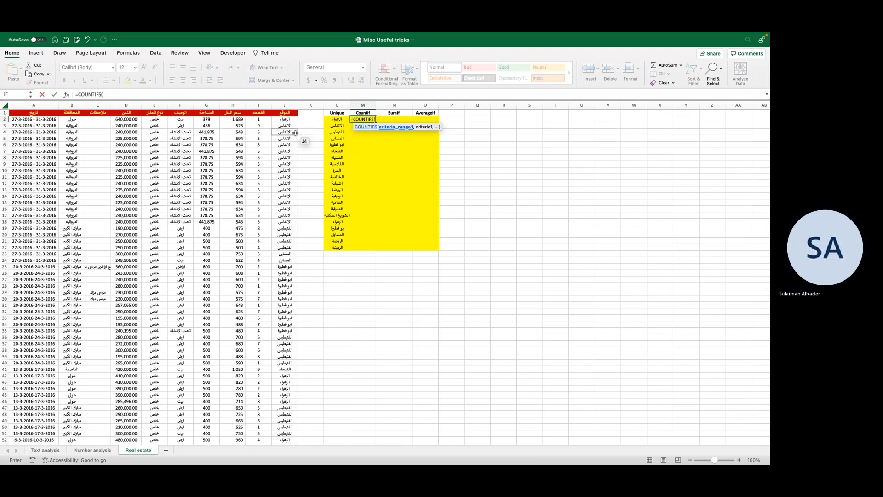
click(285, 121)
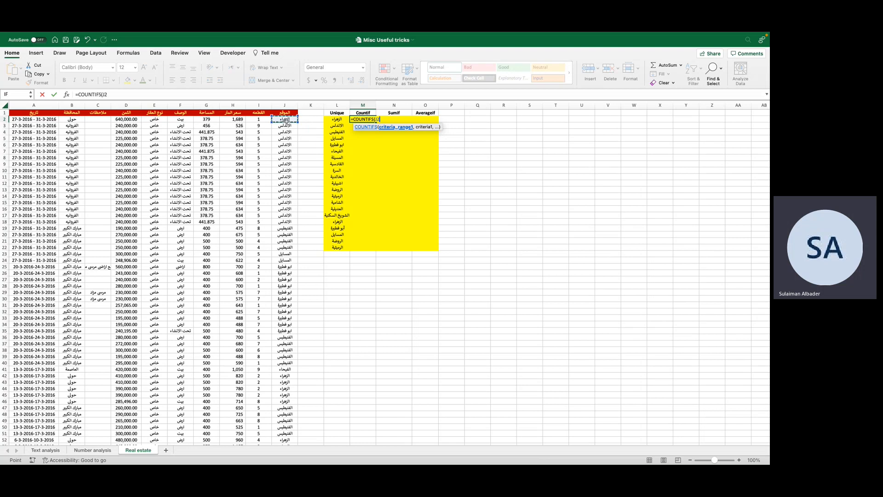
key(super+shift+Down)
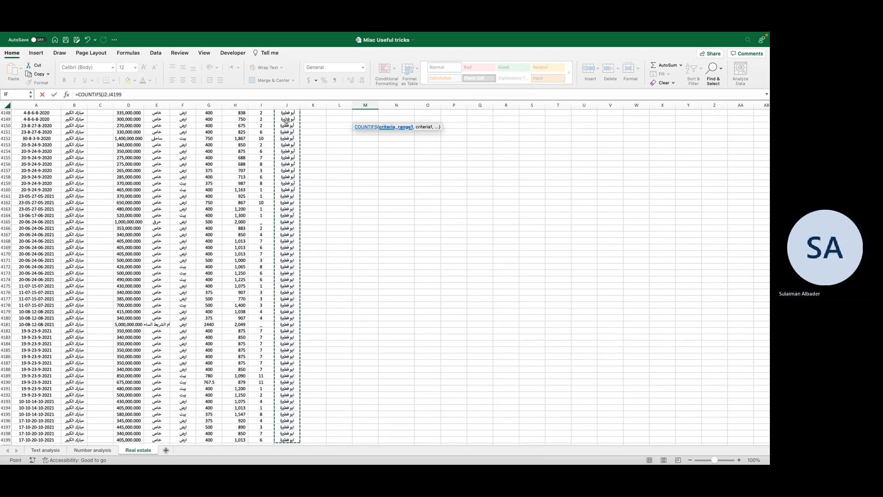
key(F4)
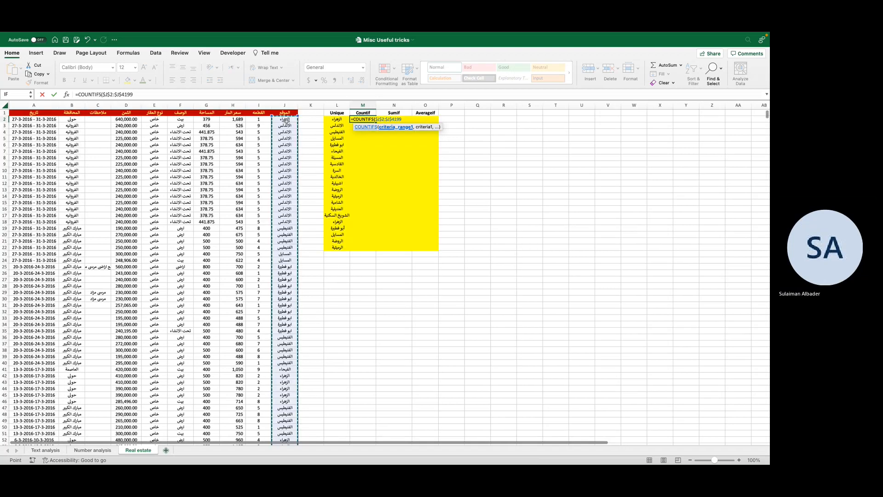
text(,)
click(339, 121)
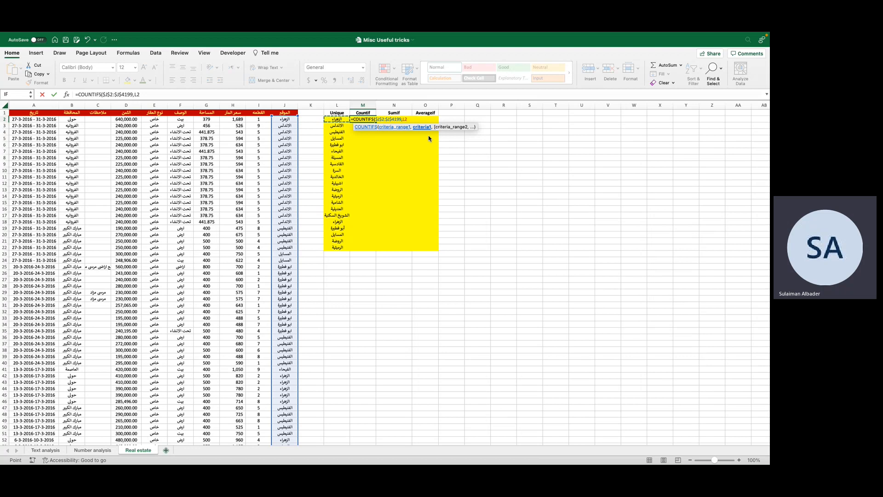
key(Return)
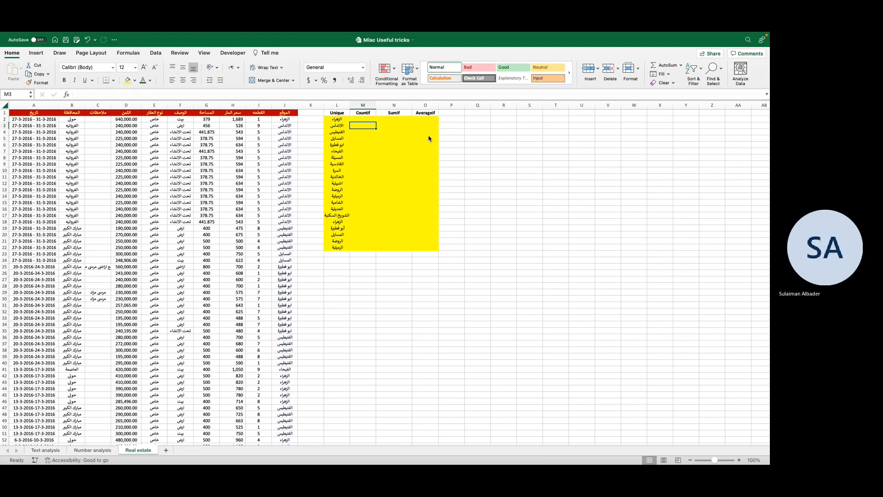
key(Up)
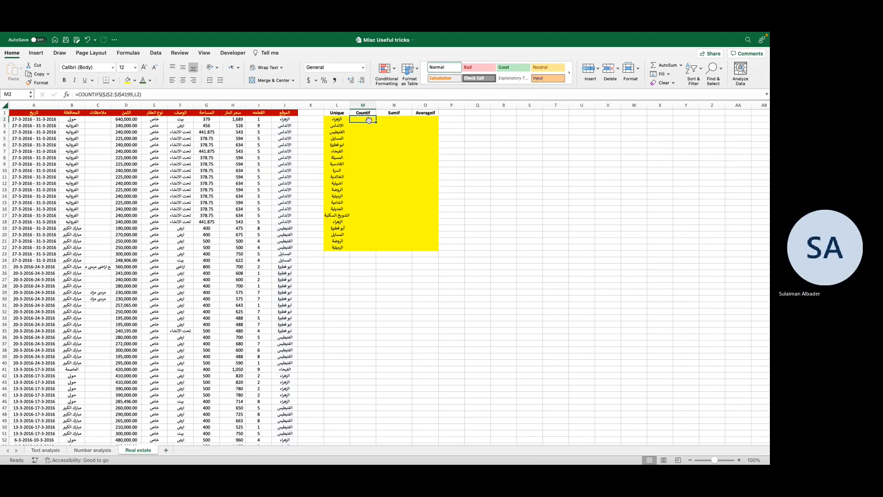
- Confirm the COUNTIFS formula in M2 again and fill it down beside the unique locations to M22
key(Down)
key(Up)
click(324, 94)
key(Return)
key(Up)
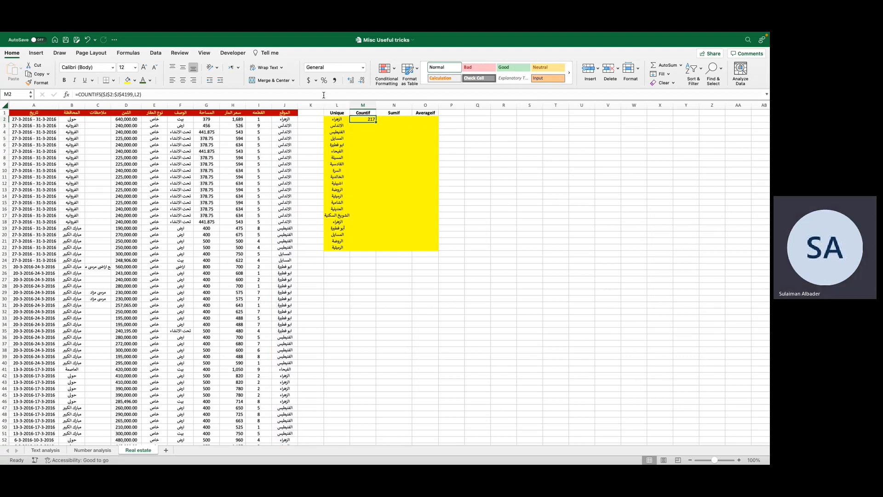
key(Right)
key(Left)
double_click(377, 123)
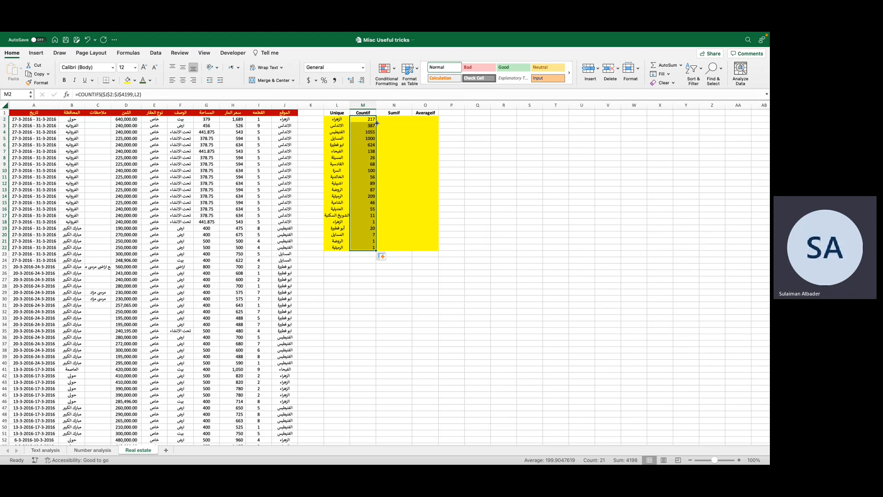
- Compare the transaction counts in column M with the matching unique locations in rows 2 to 6
key(Down)
key(Down)
key(Down)
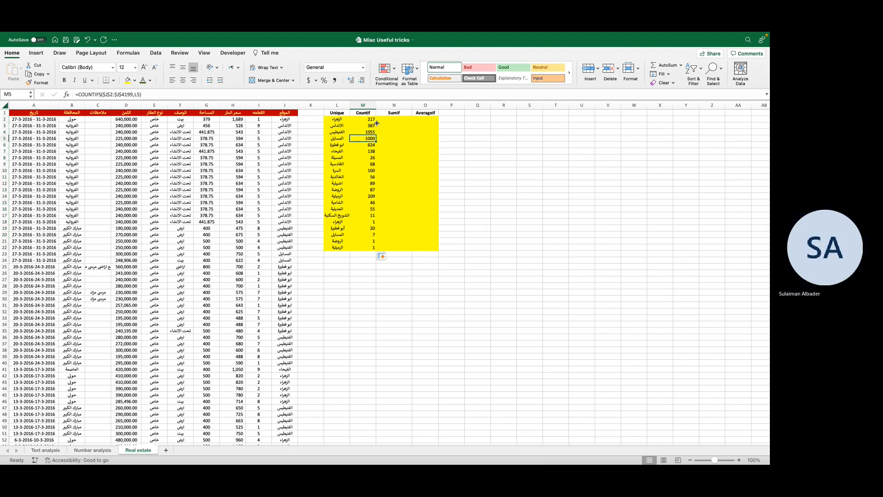
key(Up)
key(Left)
key(Right)
key(Down)
key(Left)
key(Down)
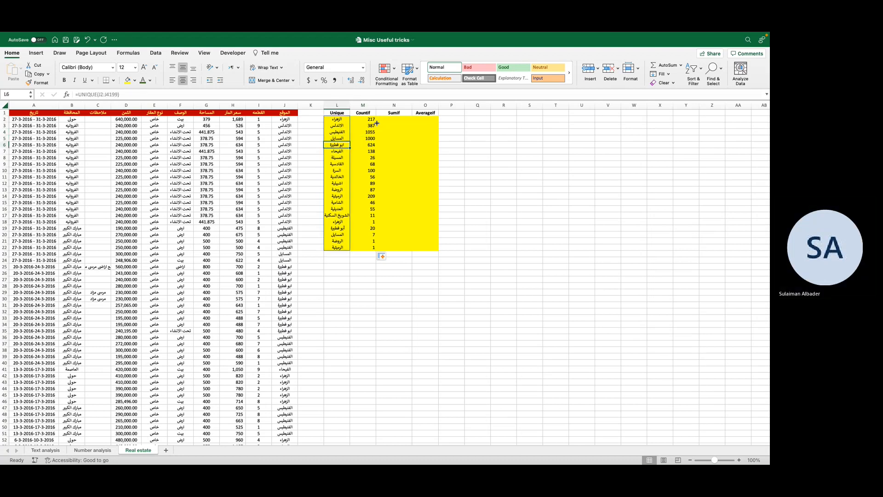
click(377, 123)
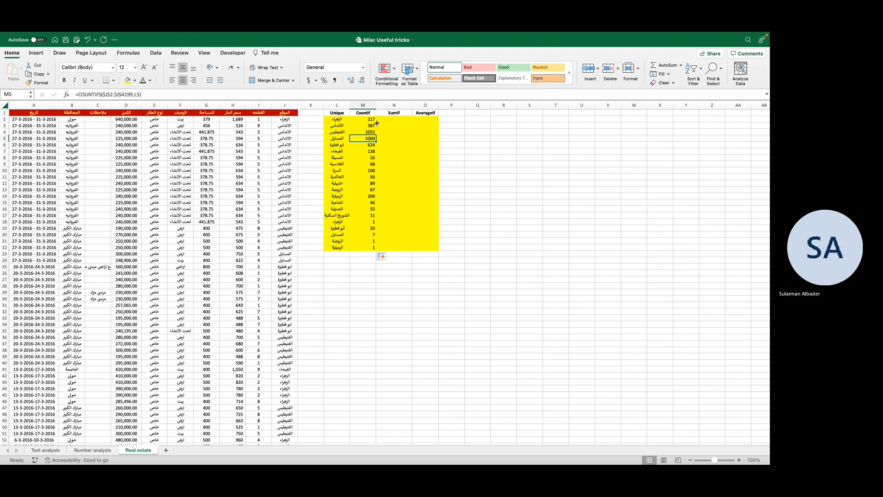
- Start a SUMIFS formula in N2 with the locked price range $D$2:$D$4199 as its sum range
key(Up)
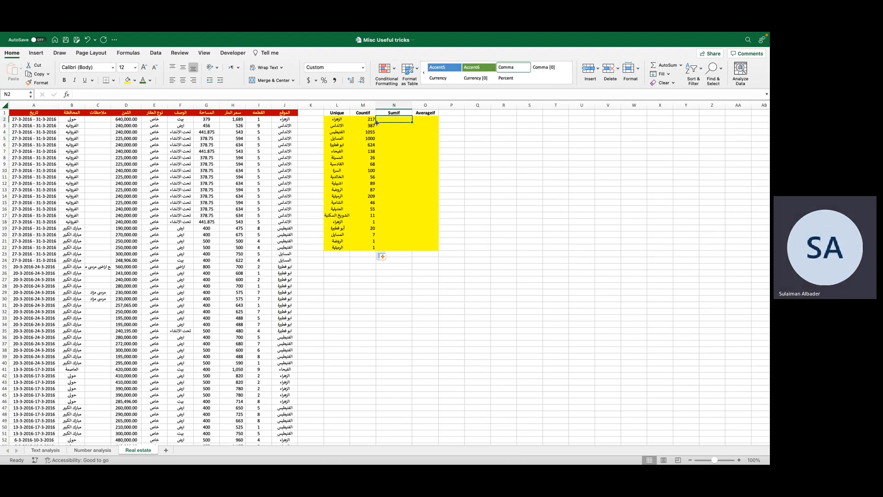
text(=sumifs)
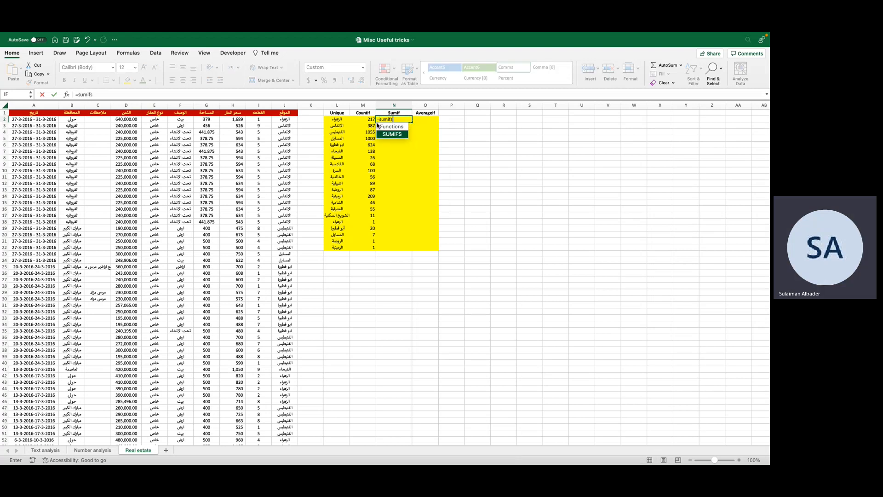
key(Tab)
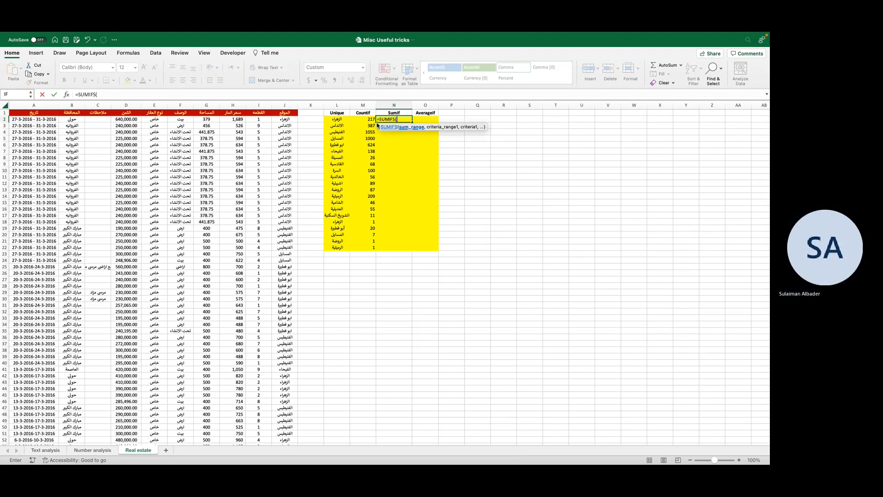
key(Left)
key(Left)
key(Left)
key(Left)
key(Left)
key(Left)
key(Left)
key(Left)
key(Left)
key(Left)
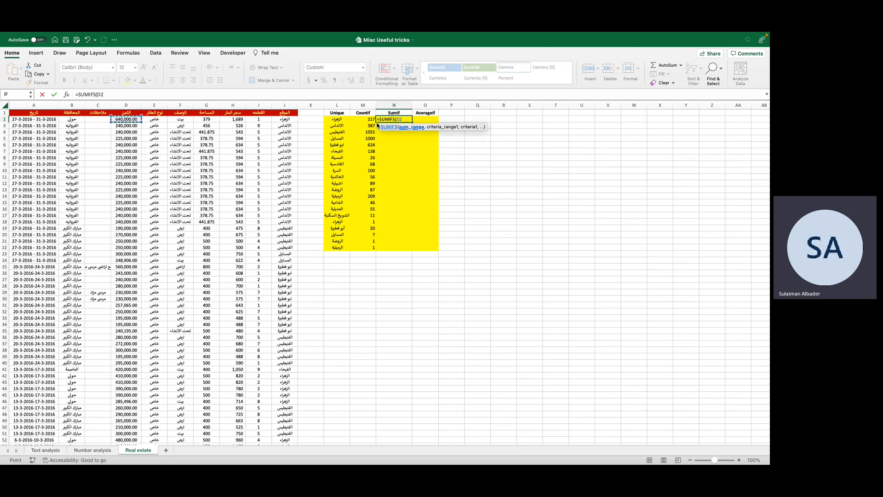
key(ctrl+shift+Down)
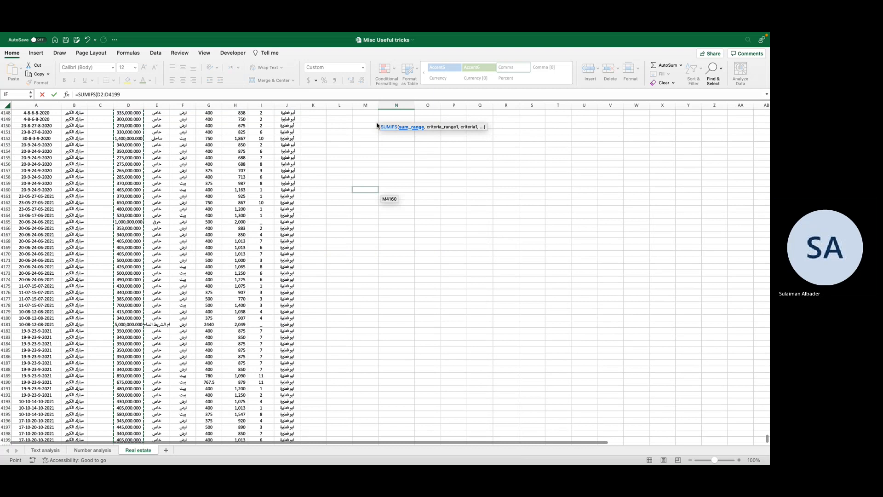
key(F4)
text(,)
- Complete the N2 formula with locked criteria range $J$2:$J$4199 and criterion L2, and fill it down to N22
key(Left)
key(Left)
key(Left)
key(Left)
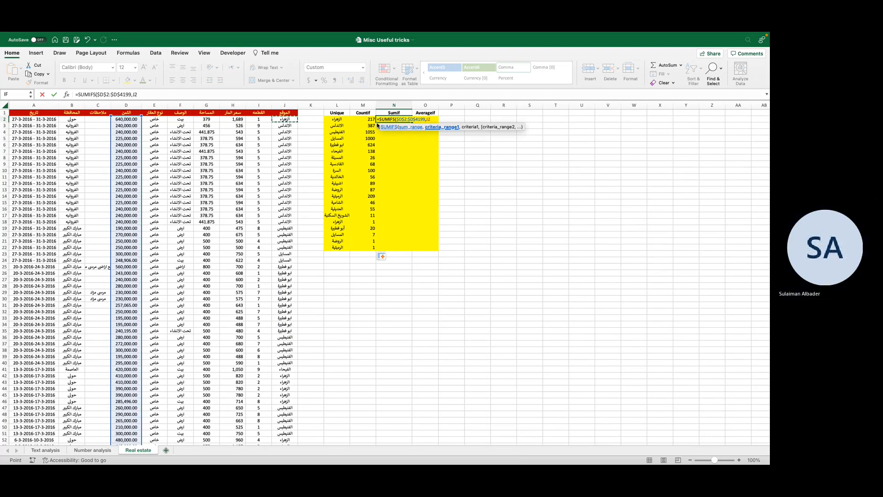
key(ctrl+shift+Down)
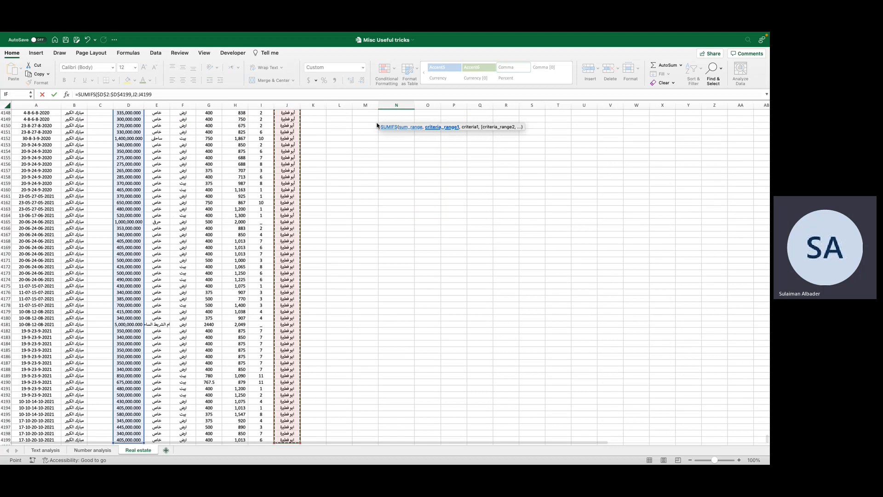
key(F4)
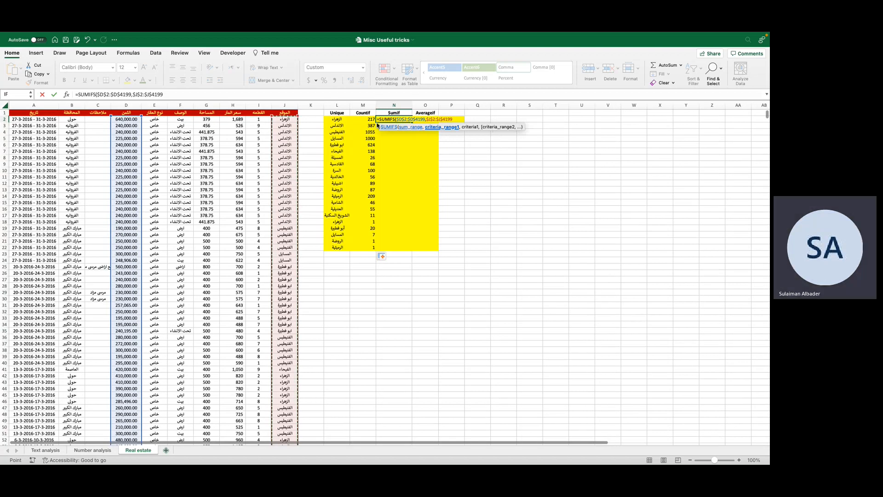
text(,)
key(Left)
key(Left)
key(Return)
click(378, 120)
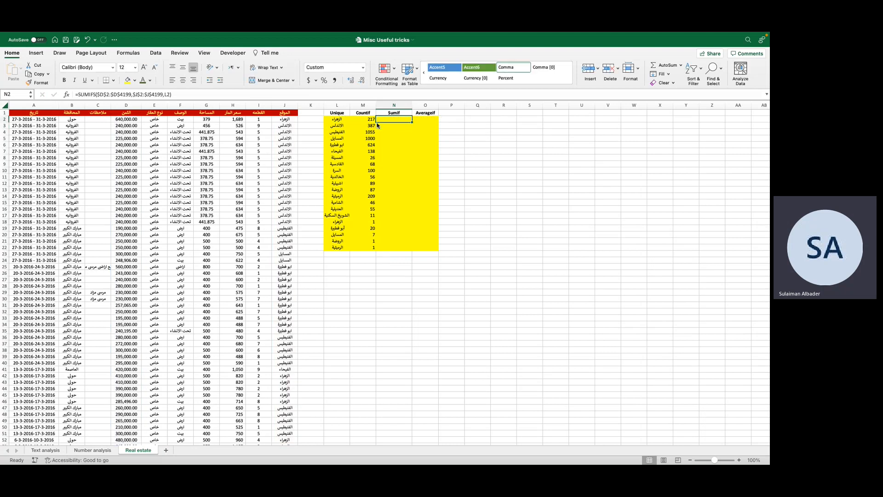
double_click(413, 122)
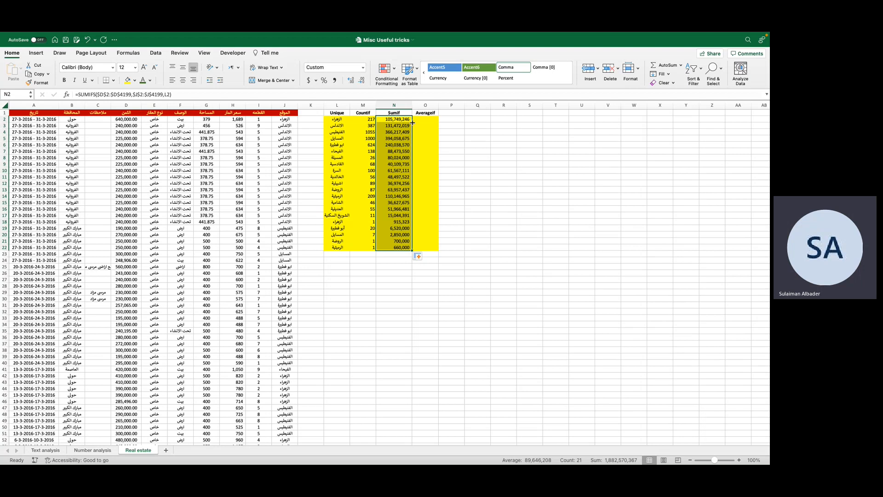
- Start an AVERAGEIFS formula in O2 with the locked price-per-metre range $H$2:$H$4199 as its average range
click(413, 121)
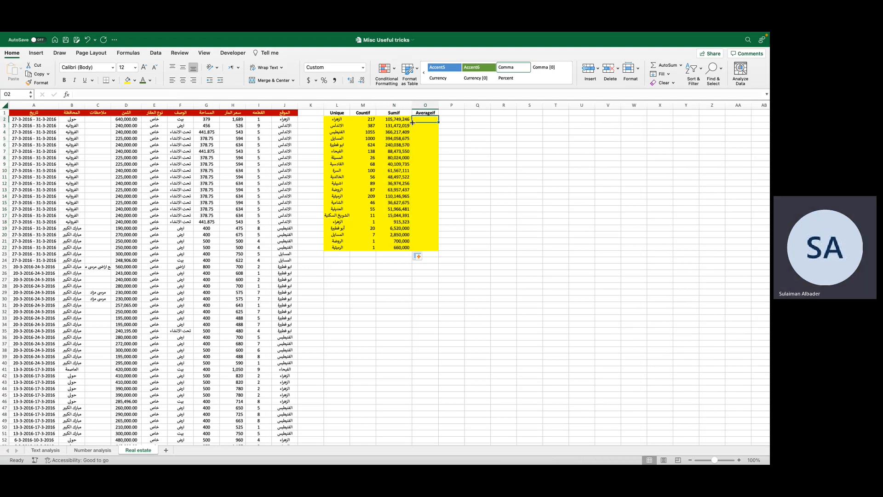
text(=averageifs)
key(Tab)
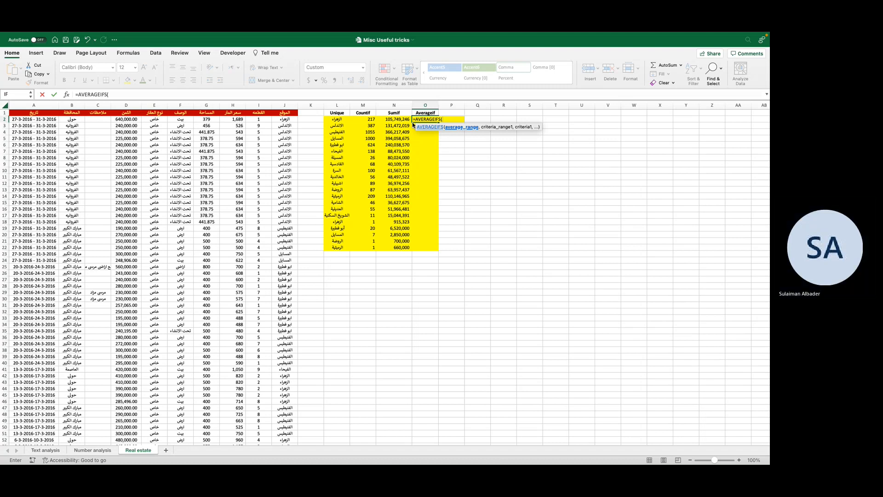
key(Left)
key(Left)
key(Left)
key(Left)
key(Left)
key(Left)
key(Left)
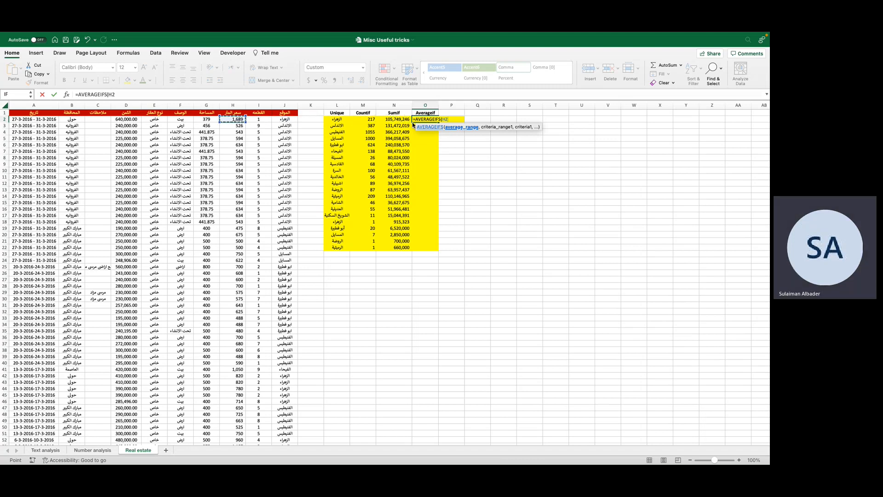
key(shift+Down)
key(shift+Down)
key(shift+Down)
key(shift+Down)
key(shift+Down)
key(shift+Down)
key(shift+Down)
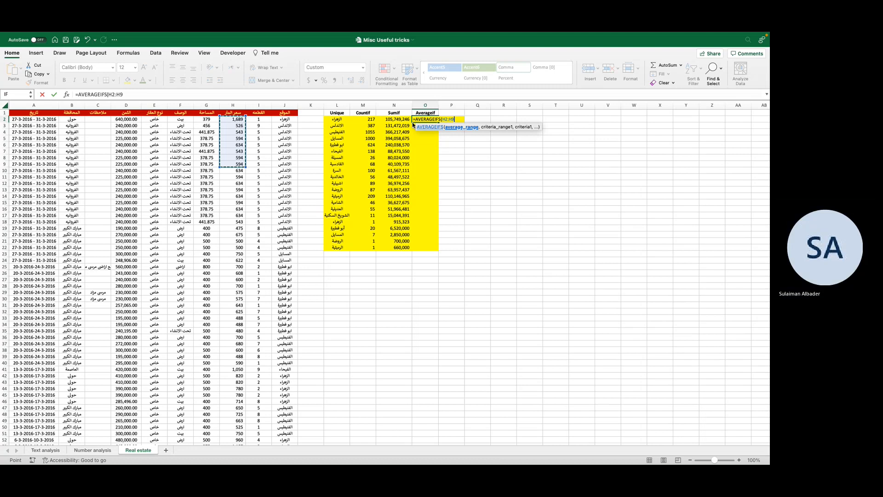
key(super+shift+Down)
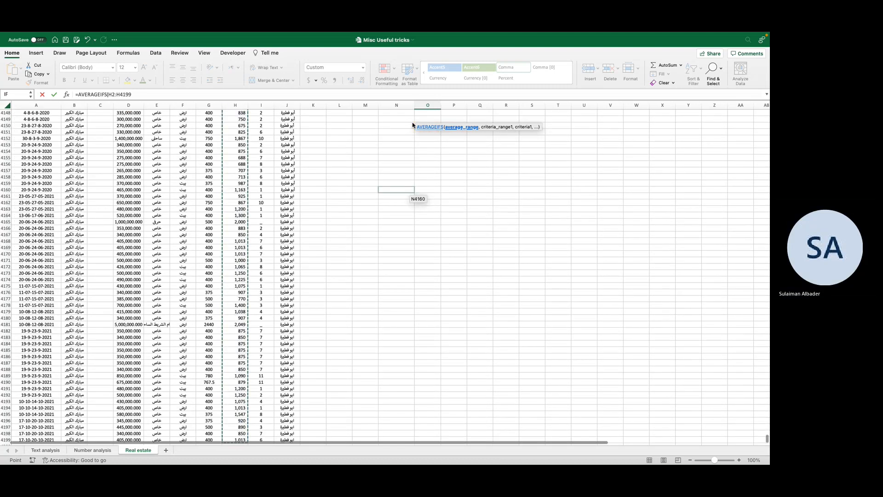
key(F4)
text(,)
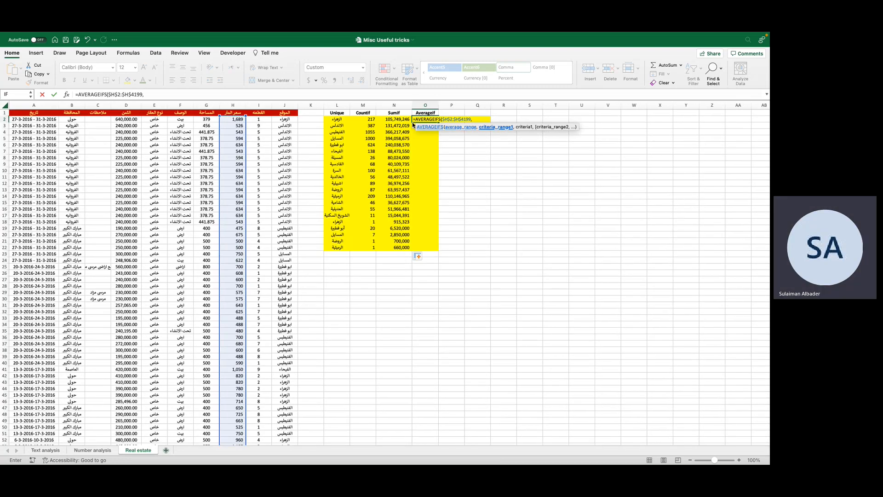
- Complete the O2 formula with locked criteria range $J$2:$J$4199 and criterion L2, and fill it down to O22
key(Left)
key(Left)
key(Left)
key(Left)
key(Left)
key(super+shift+Down)
key(F4)
text(,)
key(Left)
key(Left)
key(Left)
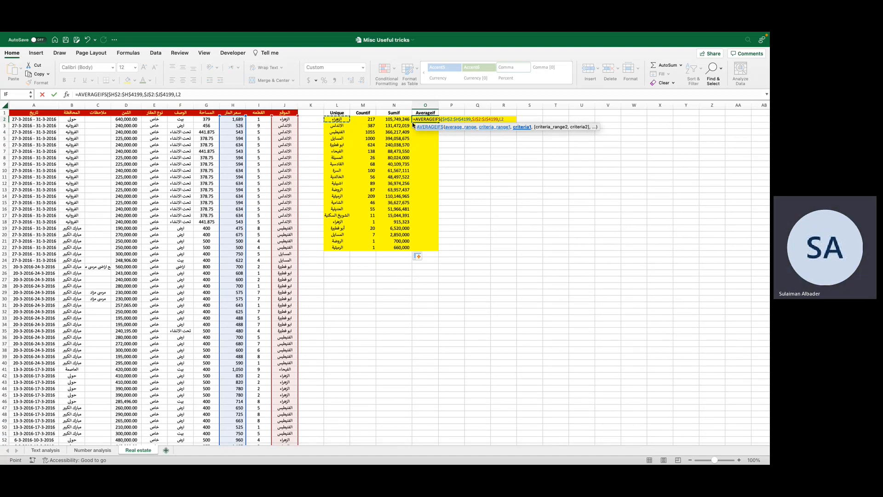
key(Return)
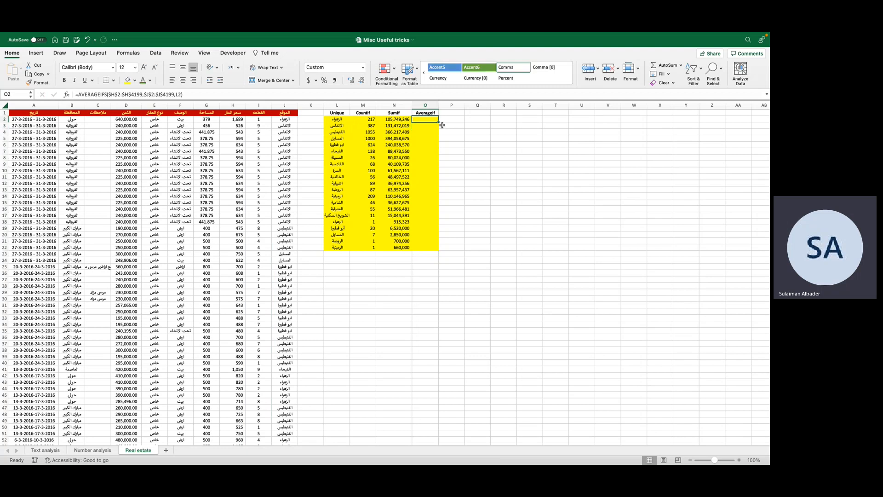
double_click(439, 123)
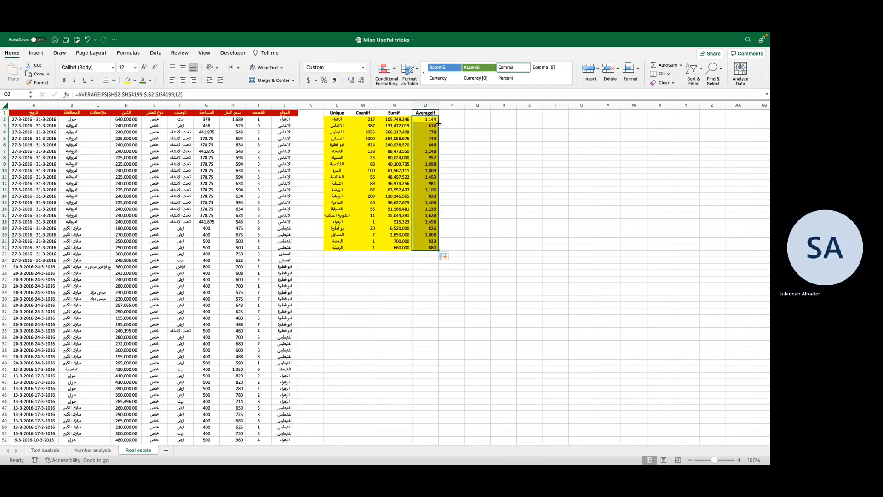
- Review the location summary in L2:O22, following row 7 across its columns and checking the Averageif column up to O2
click(335, 120)
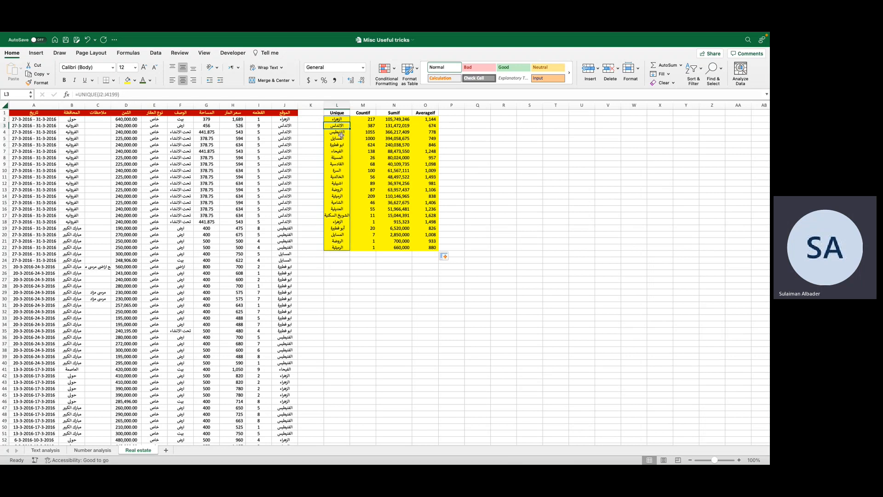
click(338, 151)
key(Right)
key(Right)
key(Right)
key(Right)
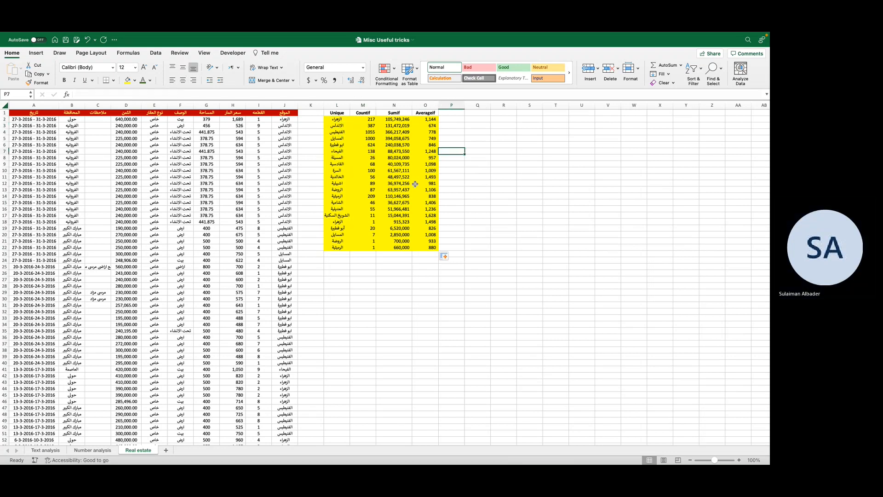
key(Left)
key(Up)
key(Up)
key(Up)
key(Up)
key(Up)
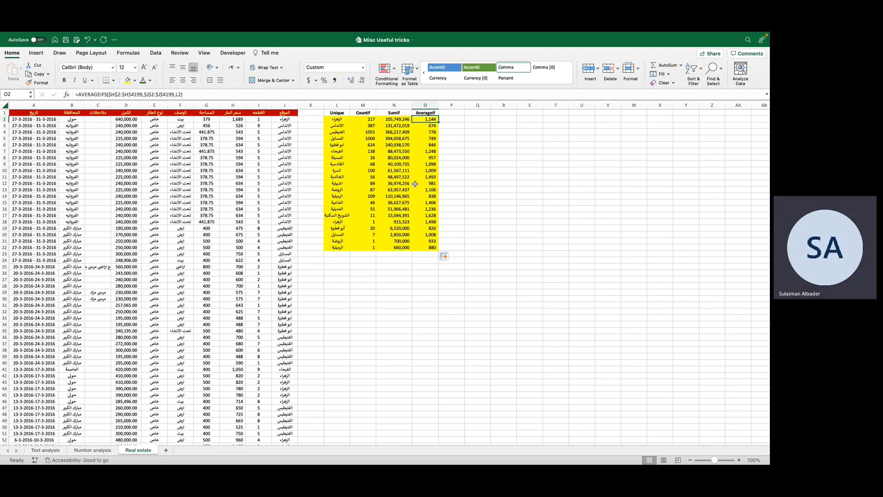
scroll(415, 184, up, 10)
scroll(415, 184, up, 4)
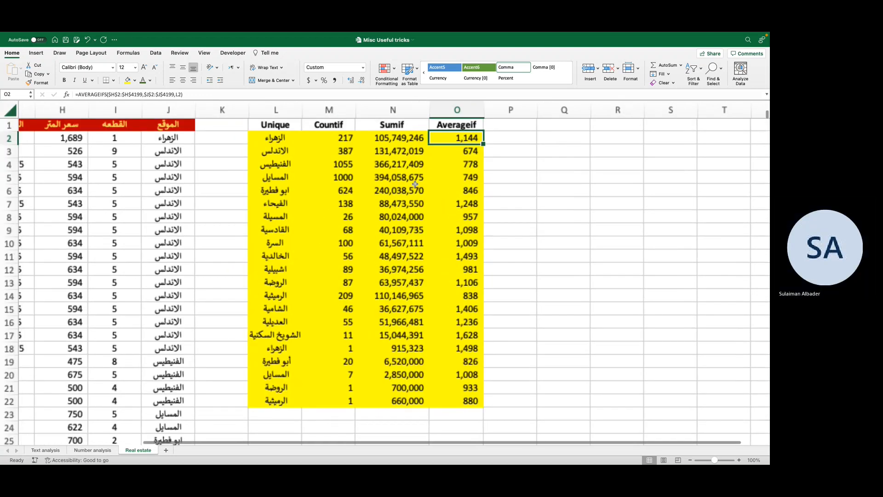
scroll(415, 186, left, 1)
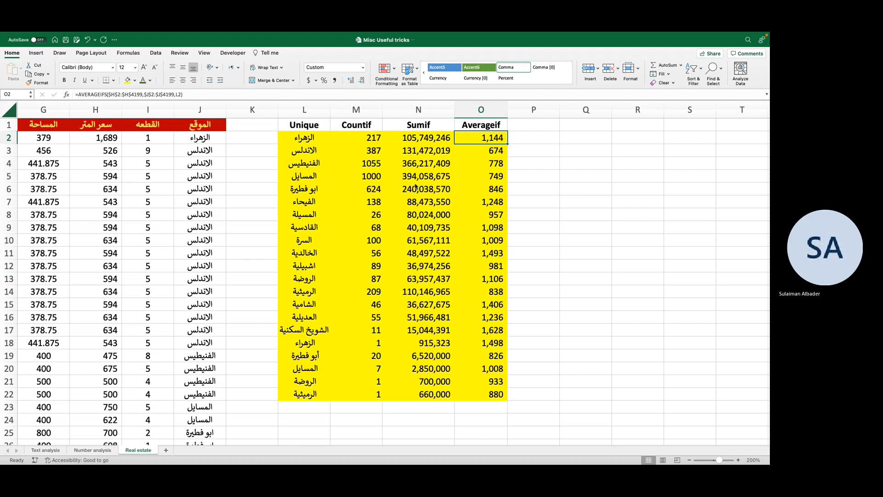
- Switch to the Microsoft Teams meeting window and open its list of additional meeting actions
click(694, 382)
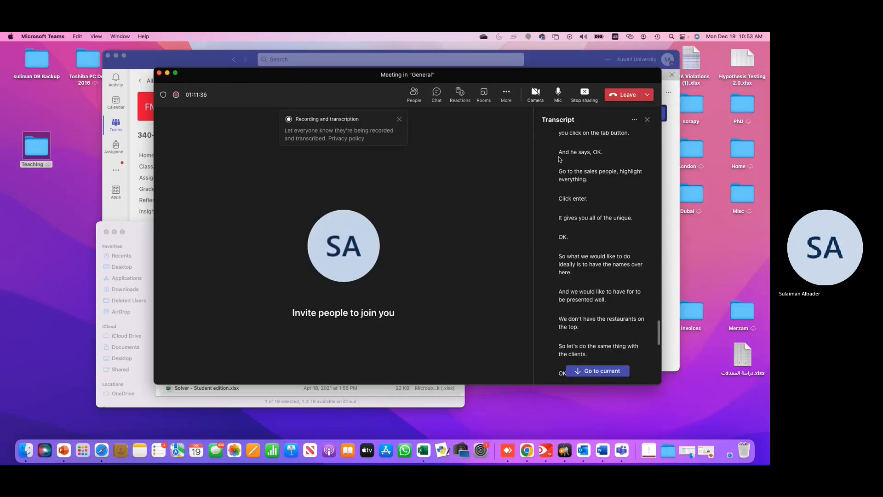
click(506, 94)
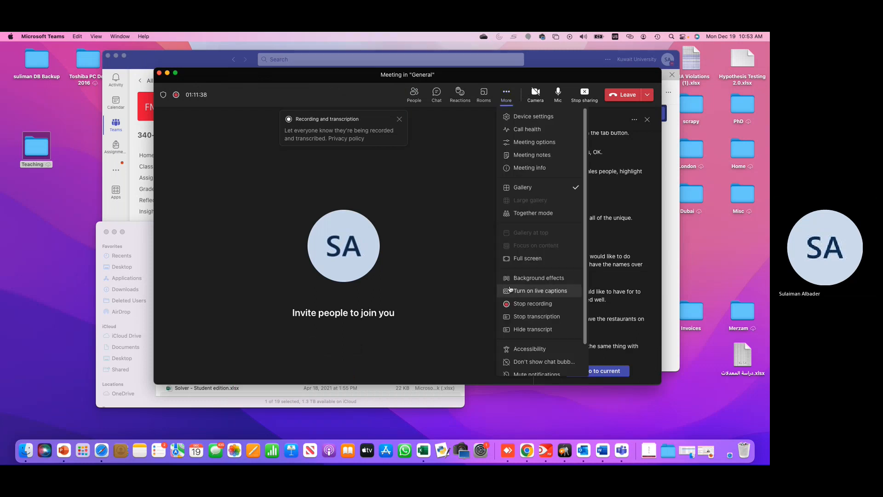